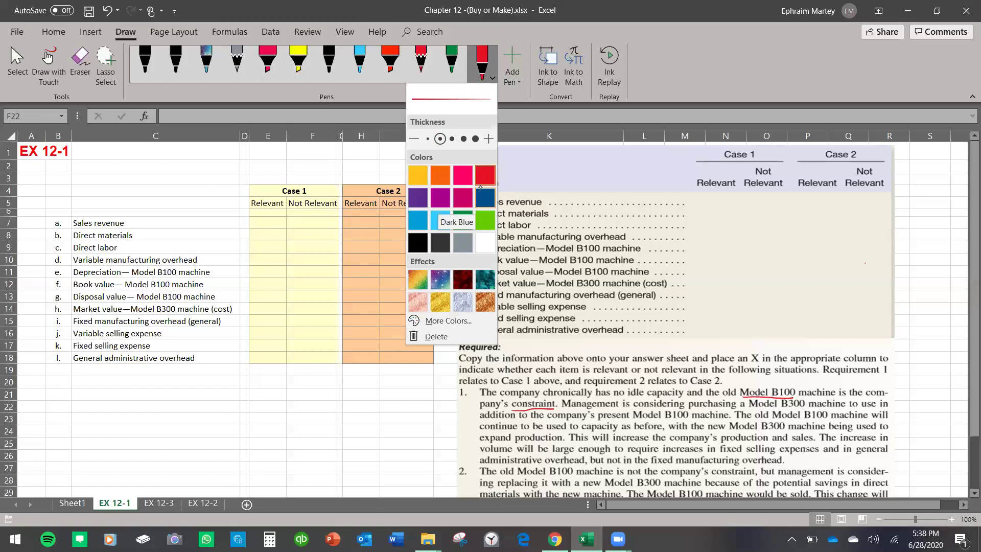
Underline "Model B300" in requirement 1 and circle "expand production" in red, adding arrows and the handwritten note "increase" beside it
{"action": "left_click_drag", "start_coordinate": [749, 405], "coordinate": [811, 410]}
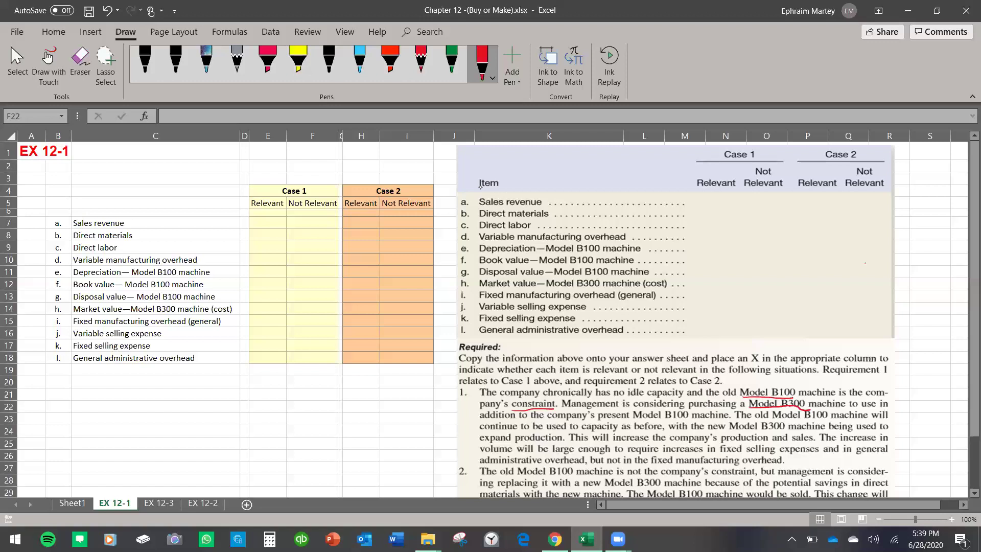
{"action": "mouse_move", "coordinate": [479, 438]}
{"action": "left_mouse_down"}
{"action": "mouse_move", "coordinate": [561, 444]}
{"action": "mouse_move", "coordinate": [563, 433]}
{"action": "mouse_move", "coordinate": [367, 448]}
{"action": "left_mouse_up"}
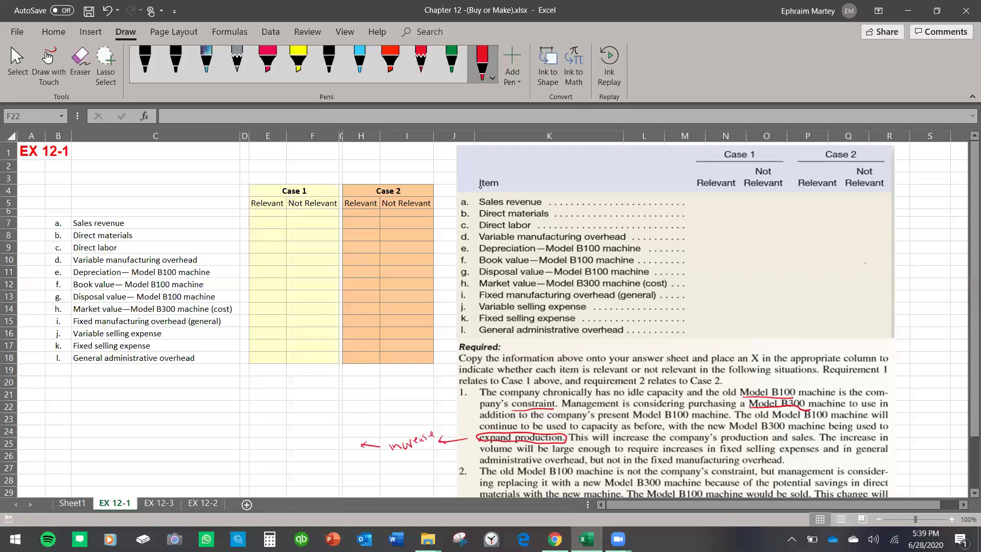
Handwrite a red "Product Cost" note below the table, listing DM, DL, VMOH and FMOH underneath it
{"action": "mouse_move", "coordinate": [188, 440]}
{"action": "left_mouse_down"}
{"action": "mouse_move", "coordinate": [188, 450]}
{"action": "mouse_move", "coordinate": [192, 438]}
{"action": "mouse_move", "coordinate": [226, 432]}
{"action": "left_mouse_up"}
{"action": "mouse_move", "coordinate": [225, 418]}
{"action": "left_mouse_down"}
{"action": "mouse_move", "coordinate": [230, 435]}
{"action": "mouse_move", "coordinate": [269, 411]}
{"action": "left_mouse_up"}
{"action": "mouse_move", "coordinate": [228, 442]}
{"action": "left_mouse_down"}
{"action": "mouse_move", "coordinate": [229, 451]}
{"action": "mouse_move", "coordinate": [254, 439]}
{"action": "mouse_move", "coordinate": [241, 463]}
{"action": "mouse_move", "coordinate": [266, 454]}
{"action": "mouse_move", "coordinate": [258, 478]}
{"action": "mouse_move", "coordinate": [297, 446]}
{"action": "left_mouse_up"}
{"action": "mouse_move", "coordinate": [268, 482]}
{"action": "left_mouse_down"}
{"action": "mouse_move", "coordinate": [271, 489]}
{"action": "mouse_move", "coordinate": [280, 477]}
{"action": "left_mouse_up"}
{"action": "left_click_drag", "start_coordinate": [277, 481], "coordinate": [292, 473]}
{"action": "left_click_drag", "start_coordinate": [291, 475], "coordinate": [311, 463]}
{"action": "left_click_drag", "start_coordinate": [313, 466], "coordinate": [319, 457]}
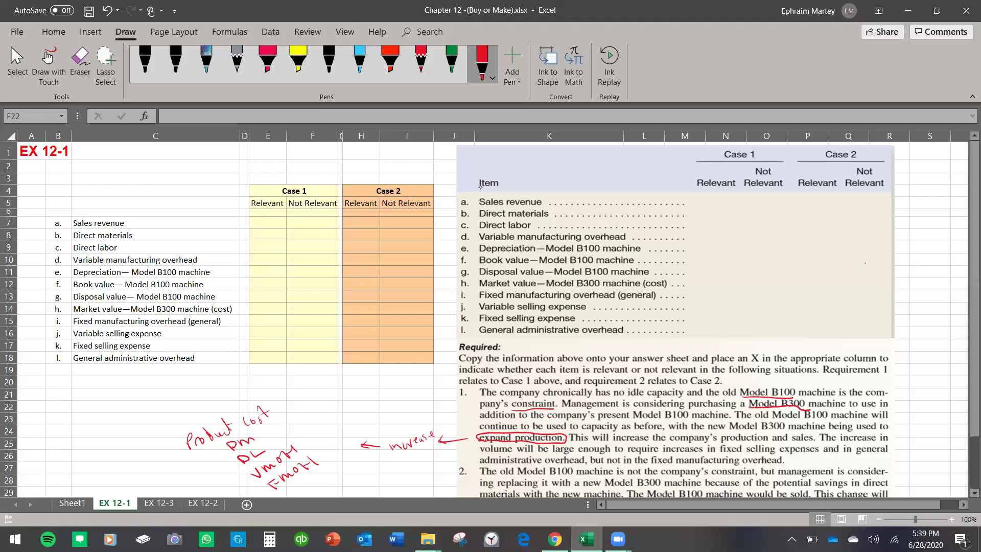
Circle "sales" in requirement 1, handwrite "Sales" with an up arrow below the table, and draw an arrow beside the Sales revenue row
{"action": "mouse_move", "coordinate": [802, 430]}
{"action": "left_mouse_down"}
{"action": "mouse_move", "coordinate": [786, 437]}
{"action": "mouse_move", "coordinate": [814, 442]}
{"action": "mouse_move", "coordinate": [803, 430]}
{"action": "left_mouse_up"}
{"action": "mouse_move", "coordinate": [50, 420]}
{"action": "left_mouse_down"}
{"action": "mouse_move", "coordinate": [43, 434]}
{"action": "mouse_move", "coordinate": [76, 425]}
{"action": "mouse_move", "coordinate": [70, 432]}
{"action": "left_mouse_up"}
{"action": "left_click_drag", "start_coordinate": [25, 223], "coordinate": [34, 226]}
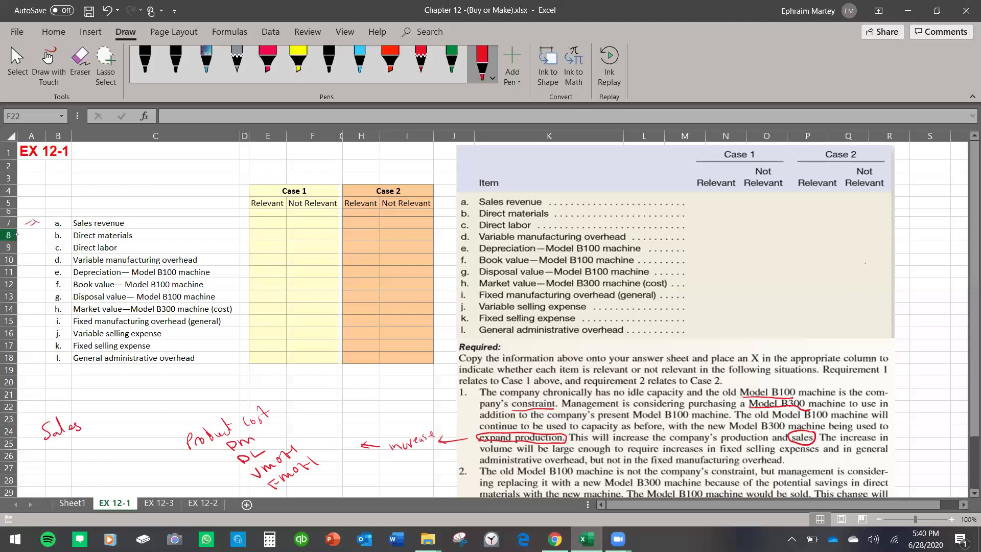
{"action": "mouse_move", "coordinate": [97, 421]}
{"action": "left_mouse_down"}
{"action": "mouse_move", "coordinate": [93, 406]}
{"action": "mouse_move", "coordinate": [104, 412]}
{"action": "left_mouse_up"}
Circle "fixed selling expenses" and "administrative overhead" in requirement 1, and handwrite "FSE" beneath the Sales note
{"action": "mouse_move", "coordinate": [732, 442]}
{"action": "left_mouse_down"}
{"action": "mouse_move", "coordinate": [717, 446]}
{"action": "mouse_move", "coordinate": [735, 456]}
{"action": "mouse_move", "coordinate": [820, 449]}
{"action": "mouse_move", "coordinate": [739, 443]}
{"action": "left_mouse_up"}
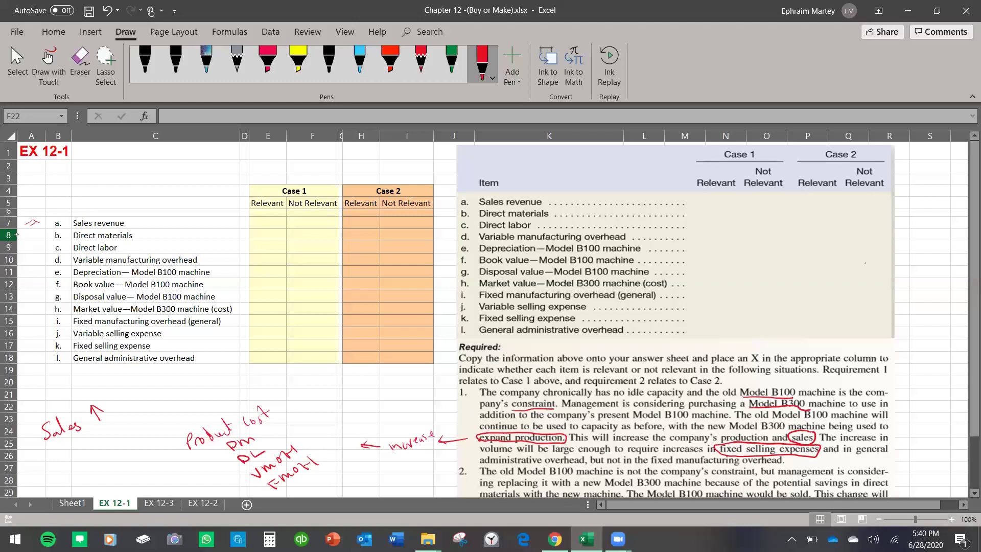
{"action": "mouse_move", "coordinate": [54, 445]}
{"action": "left_mouse_down"}
{"action": "mouse_move", "coordinate": [60, 461]}
{"action": "mouse_move", "coordinate": [73, 453]}
{"action": "left_mouse_up"}
{"action": "mouse_move", "coordinate": [84, 440]}
{"action": "left_mouse_down"}
{"action": "mouse_move", "coordinate": [104, 445]}
{"action": "mouse_move", "coordinate": [97, 429]}
{"action": "left_mouse_up"}
{"action": "mouse_move", "coordinate": [481, 465]}
{"action": "left_mouse_down"}
{"action": "mouse_move", "coordinate": [589, 461]}
{"action": "mouse_move", "coordinate": [493, 454]}
{"action": "mouse_move", "coordinate": [482, 466]}
{"action": "left_mouse_up"}
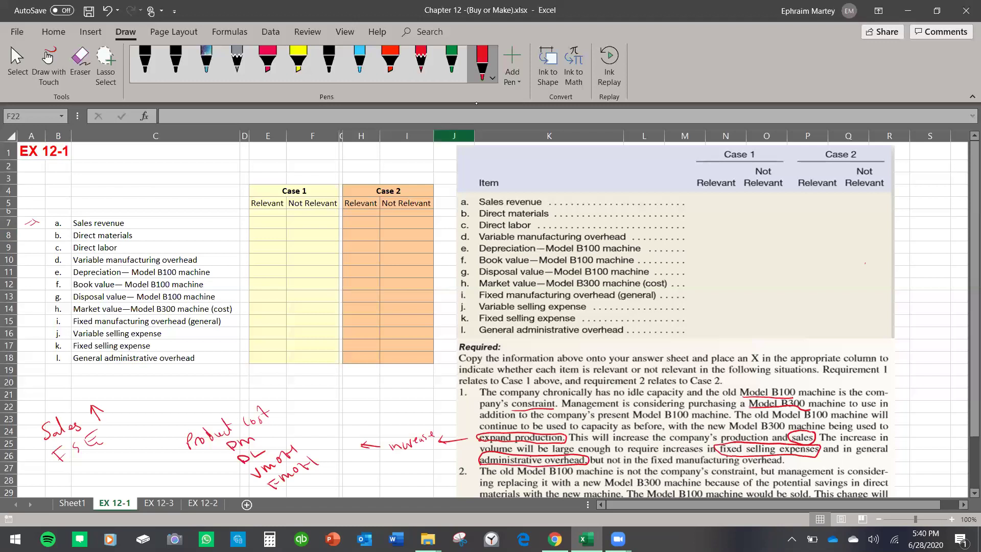
Change the pen color to gold, underline the handwritten Product Cost heading, and strike out FMOH in its list
{"action": "left_click", "coordinate": [482, 64]}
{"action": "left_click", "coordinate": [418, 176]}
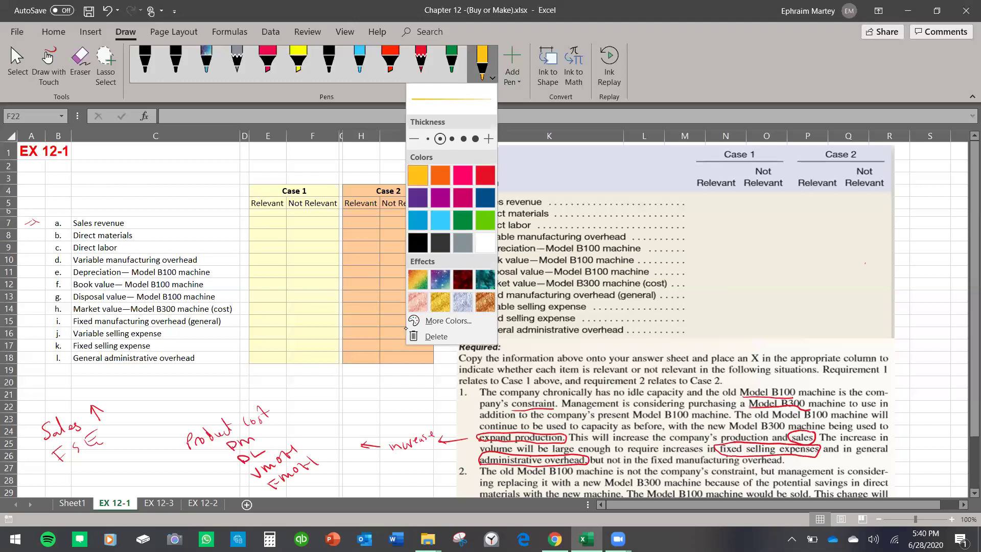
{"action": "left_click_drag", "start_coordinate": [190, 454], "coordinate": [271, 417]}
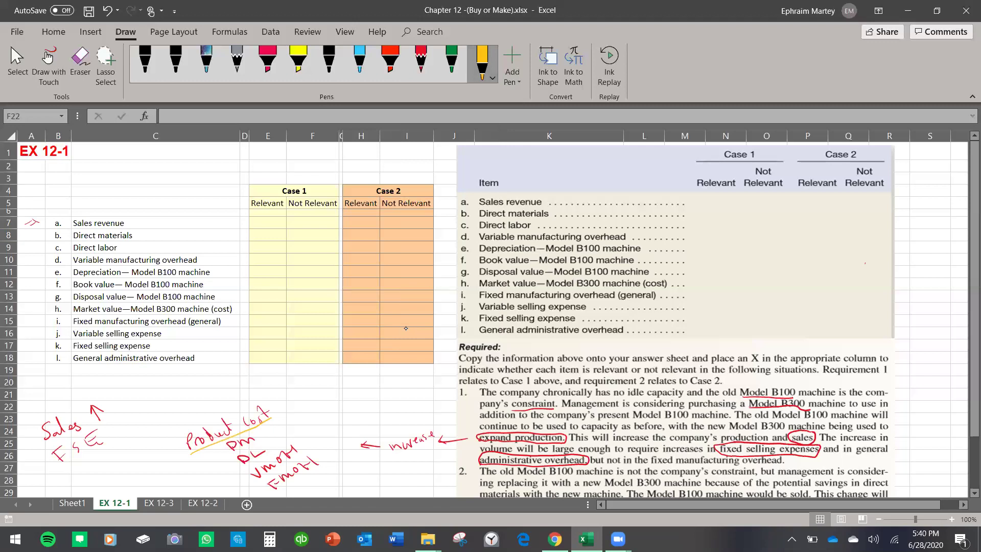
{"action": "mouse_move", "coordinate": [313, 453]}
{"action": "left_mouse_down"}
{"action": "mouse_move", "coordinate": [265, 494]}
{"action": "mouse_move", "coordinate": [311, 461]}
{"action": "mouse_move", "coordinate": [274, 488]}
{"action": "left_mouse_up"}
Circle "fixed manufacturing overhead" in requirement 1 and draw an arrow from it to the handwritten word "irrelevant"
{"action": "mouse_move", "coordinate": [662, 464]}
{"action": "left_mouse_down"}
{"action": "mouse_move", "coordinate": [788, 461]}
{"action": "mouse_move", "coordinate": [722, 451]}
{"action": "mouse_move", "coordinate": [658, 458]}
{"action": "left_mouse_up"}
{"action": "mouse_move", "coordinate": [791, 465]}
{"action": "left_mouse_down"}
{"action": "mouse_move", "coordinate": [938, 455]}
{"action": "mouse_move", "coordinate": [945, 439]}
{"action": "left_mouse_up"}
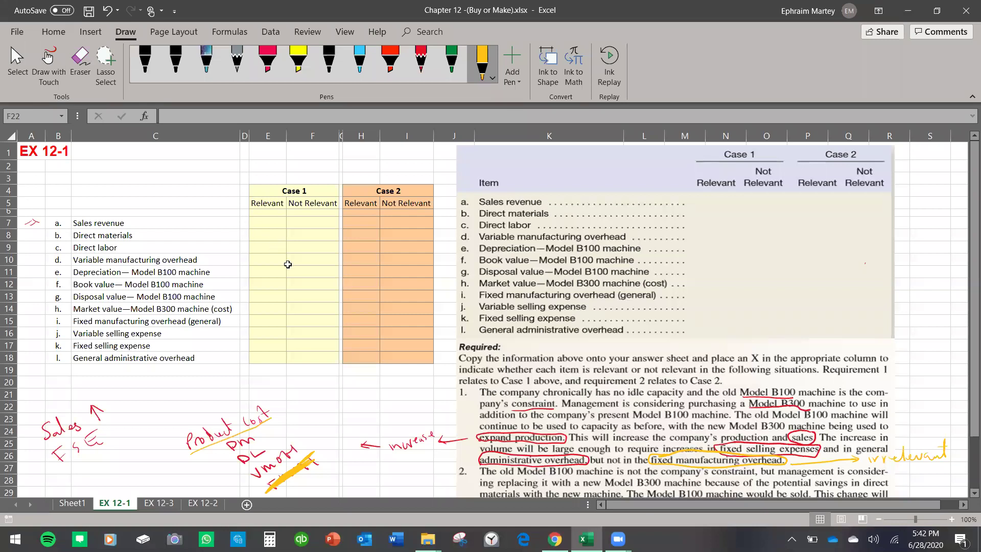
Check the definition of relevant on Sheet1, and mark Sales revenue with an X as Relevant under Case 1 on EX 12-1
{"action": "left_click_drag", "start_coordinate": [302, 192], "coordinate": [310, 342]}
{"action": "left_click", "coordinate": [279, 284]}
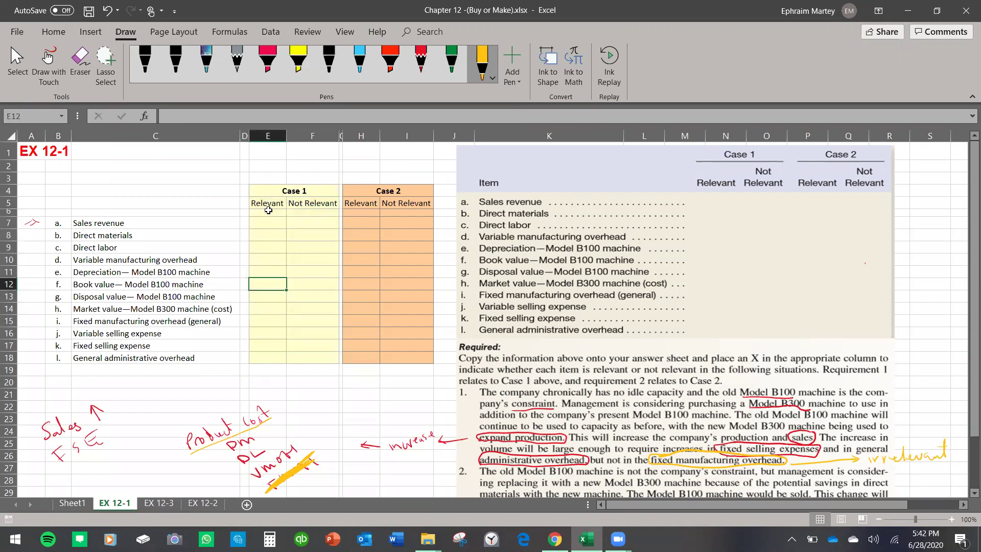
{"action": "left_click", "coordinate": [271, 224]}
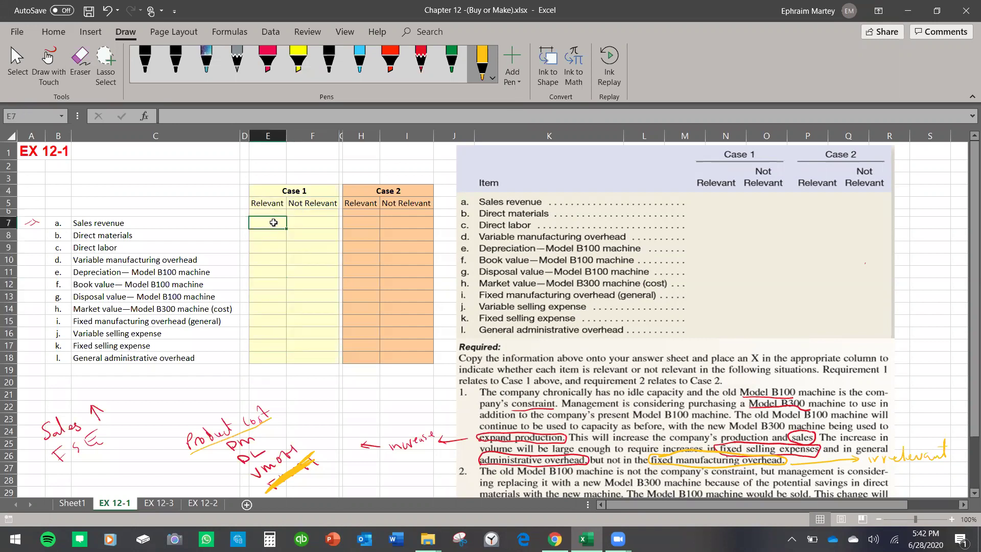
{"action": "left_click", "coordinate": [283, 257]}
{"action": "left_click", "coordinate": [275, 224]}
{"action": "left_click", "coordinate": [70, 505]}
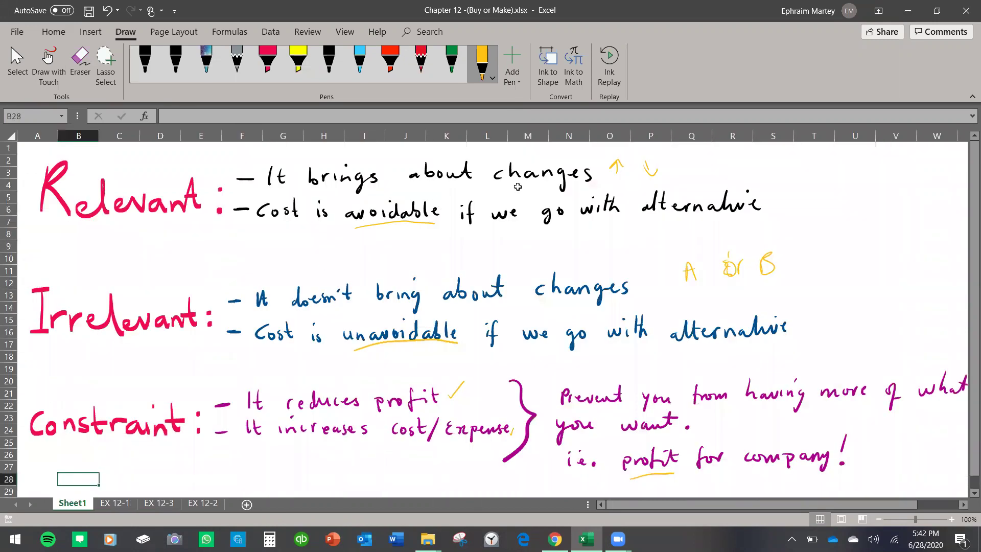
{"action": "left_click", "coordinate": [115, 505]}
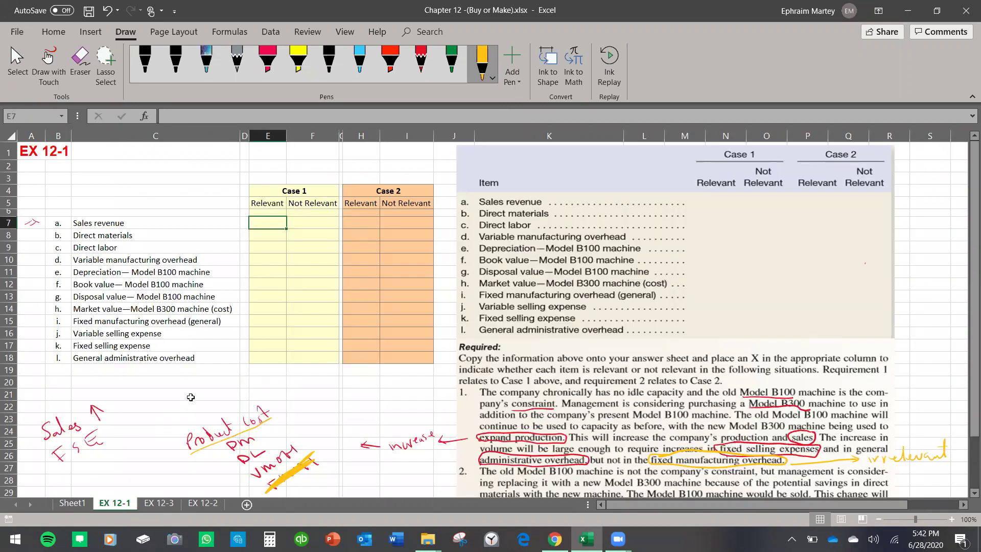
{"action": "type", "text": "X"}
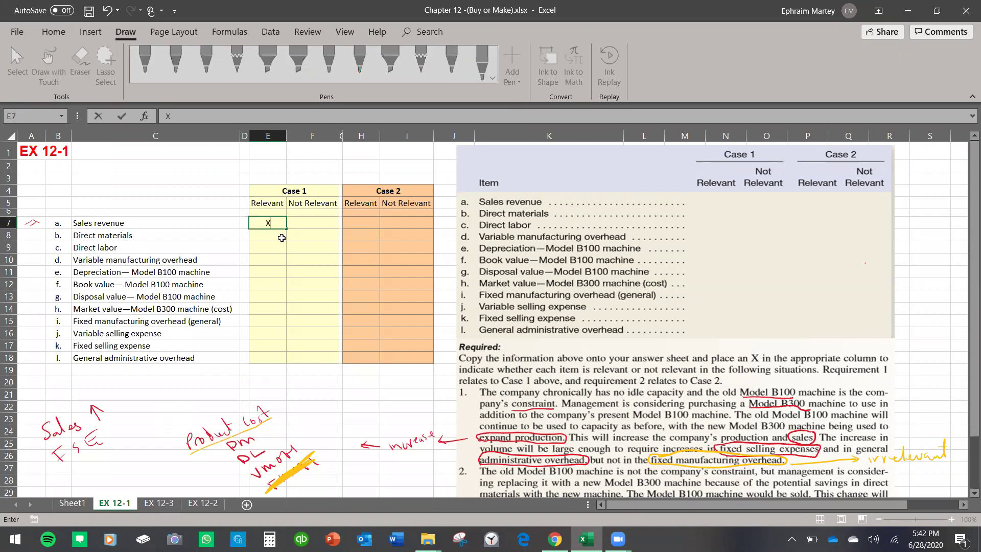
Enter an X under Case 1 Relevant for Direct materials, Direct labor and Variable manufacturing overhead
{"action": "left_click", "coordinate": [204, 236]}
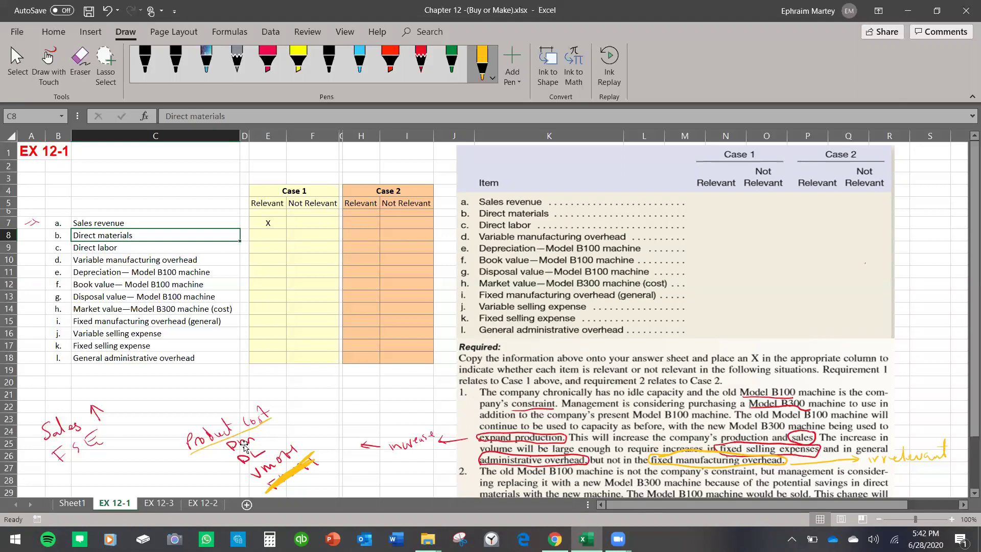
{"action": "left_click", "coordinate": [276, 233]}
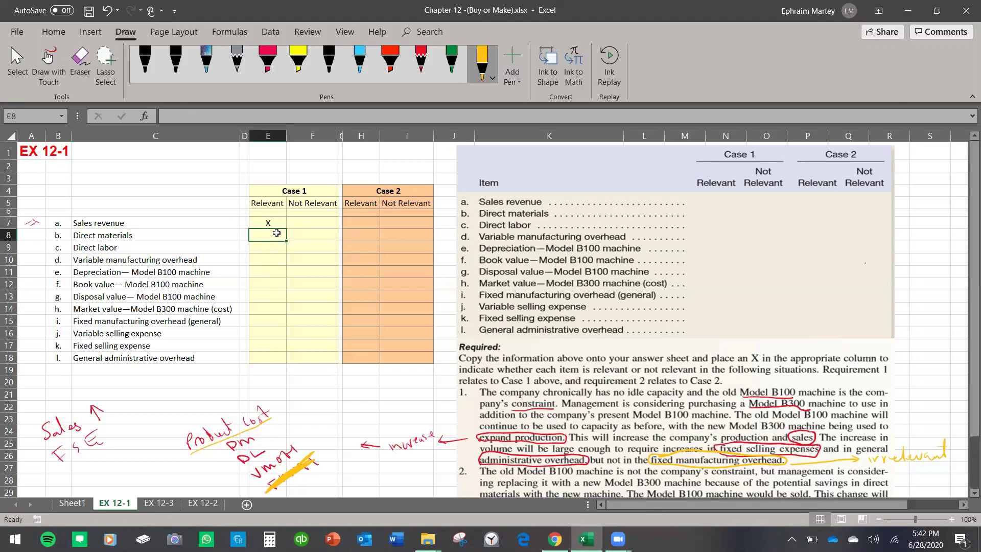
{"action": "type", "text": "X"}
{"action": "left_click", "coordinate": [190, 250]}
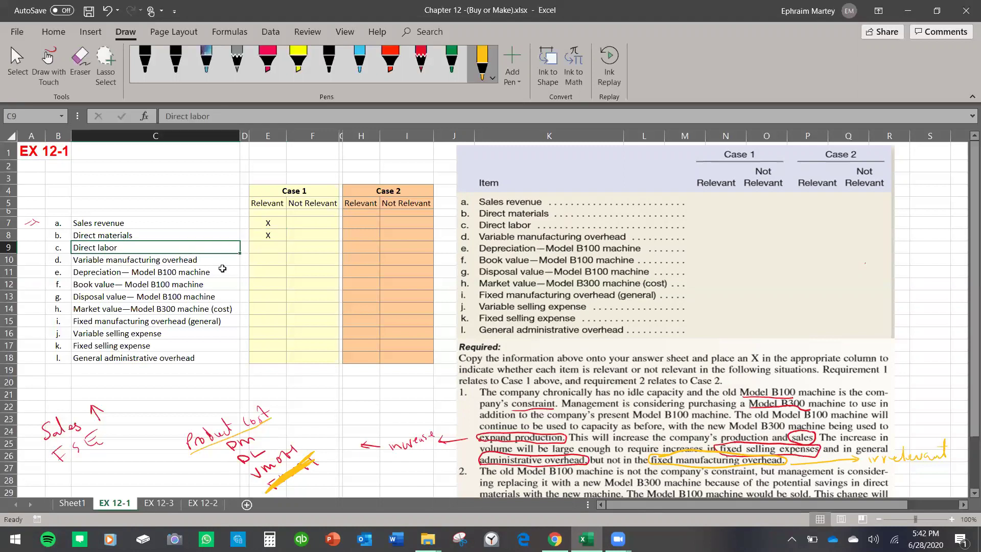
{"action": "left_click", "coordinate": [278, 247]}
{"action": "type", "text": "X"}
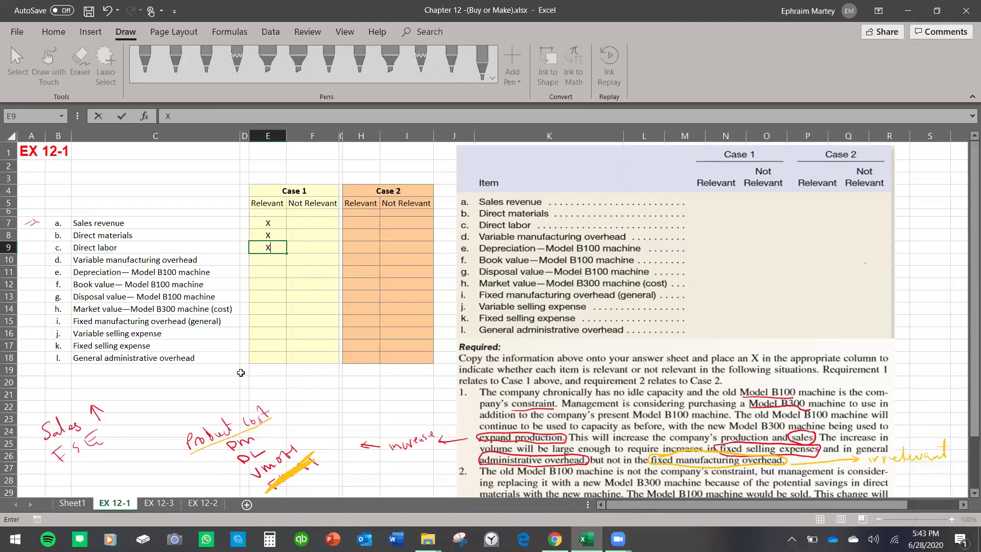
{"action": "left_click", "coordinate": [274, 260]}
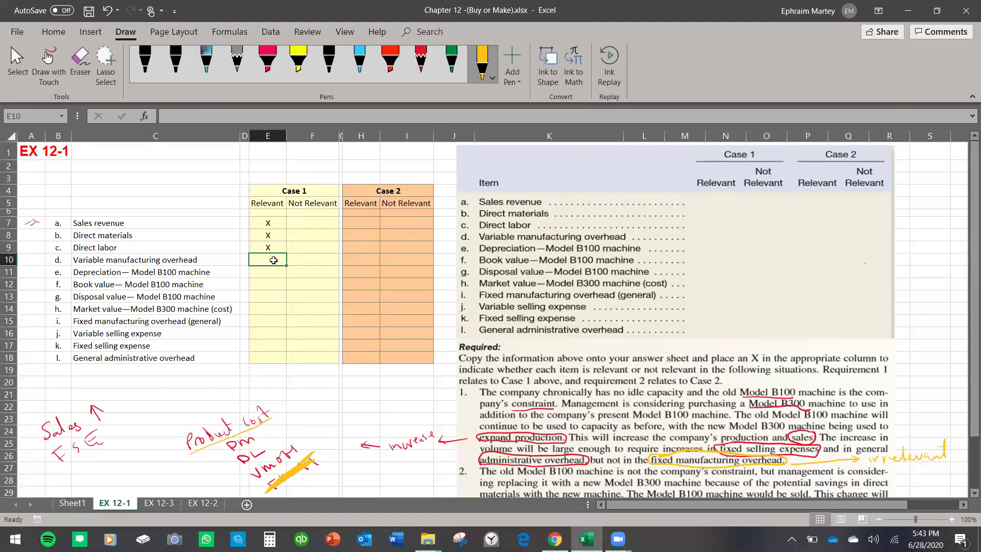
{"action": "type", "text": "X"}
Illustrate the depreciation item by handwriting "$1,000" in gold on the problem picture, adding arrows and X marks, and striking the amount out
{"action": "left_click", "coordinate": [192, 271]}
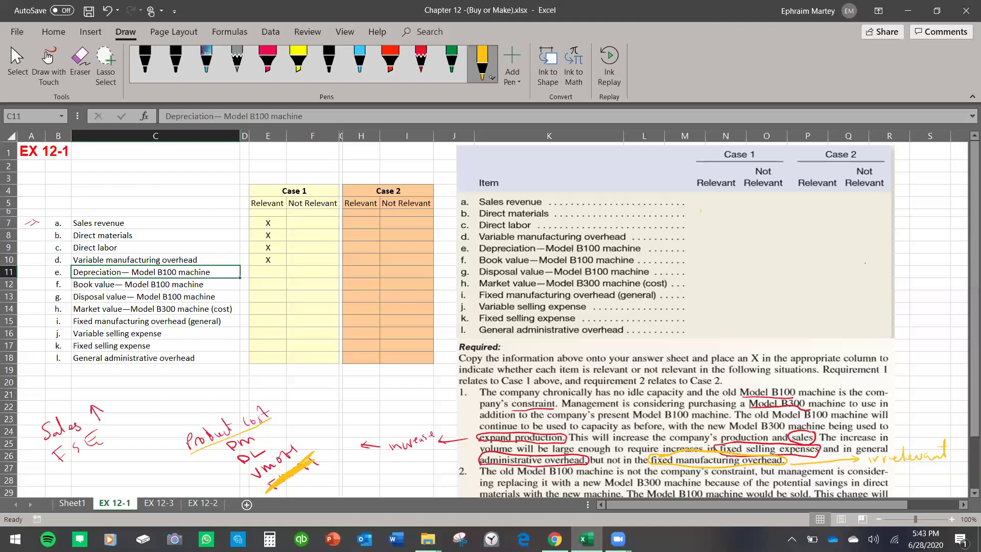
{"action": "left_click", "coordinate": [483, 62]}
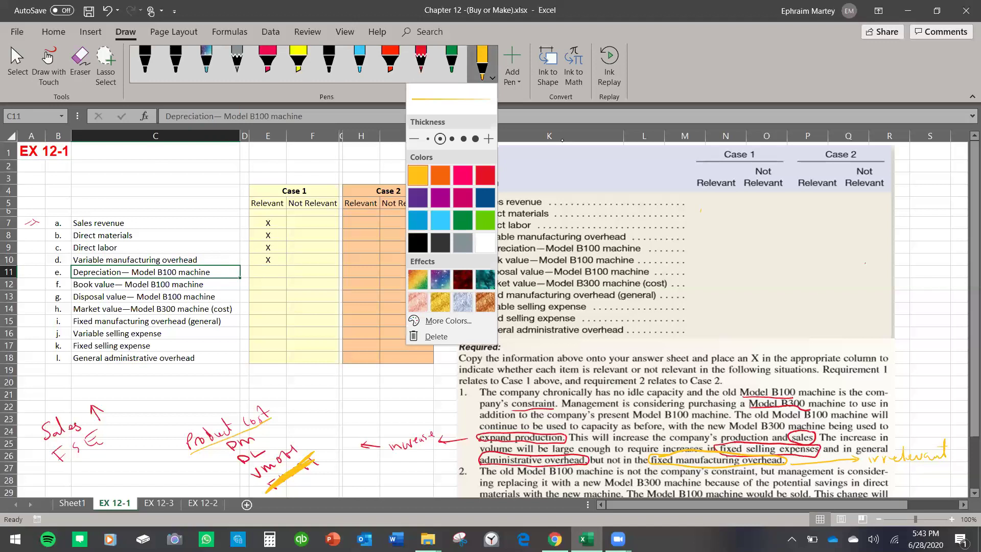
{"action": "left_click_drag", "start_coordinate": [701, 208], "coordinate": [761, 208]}
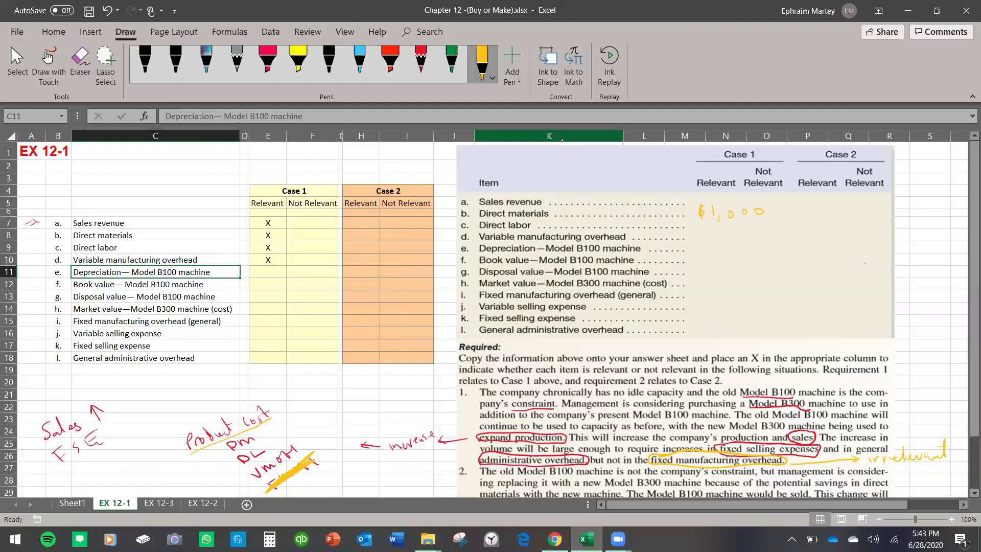
{"action": "left_click_drag", "start_coordinate": [807, 210], "coordinate": [787, 215]}
{"action": "left_click_drag", "start_coordinate": [852, 206], "coordinate": [839, 218]}
{"action": "left_click_drag", "start_coordinate": [839, 201], "coordinate": [863, 220]}
{"action": "left_click_drag", "start_coordinate": [702, 232], "coordinate": [762, 198]}
{"action": "mouse_move", "coordinate": [746, 247]}
{"action": "left_mouse_down"}
{"action": "mouse_move", "coordinate": [745, 231]}
{"action": "mouse_move", "coordinate": [794, 248]}
{"action": "left_mouse_up"}
{"action": "left_click_drag", "start_coordinate": [790, 234], "coordinate": [811, 246]}
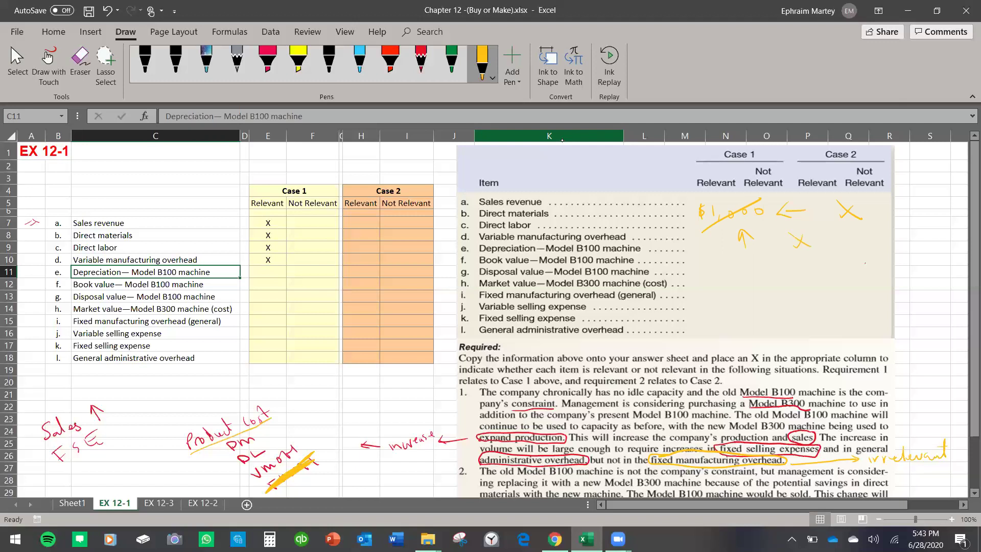
Enter an X under Case 1 Not Relevant for the Model B100 machine's Depreciation and Book value
{"action": "left_click", "coordinate": [300, 274]}
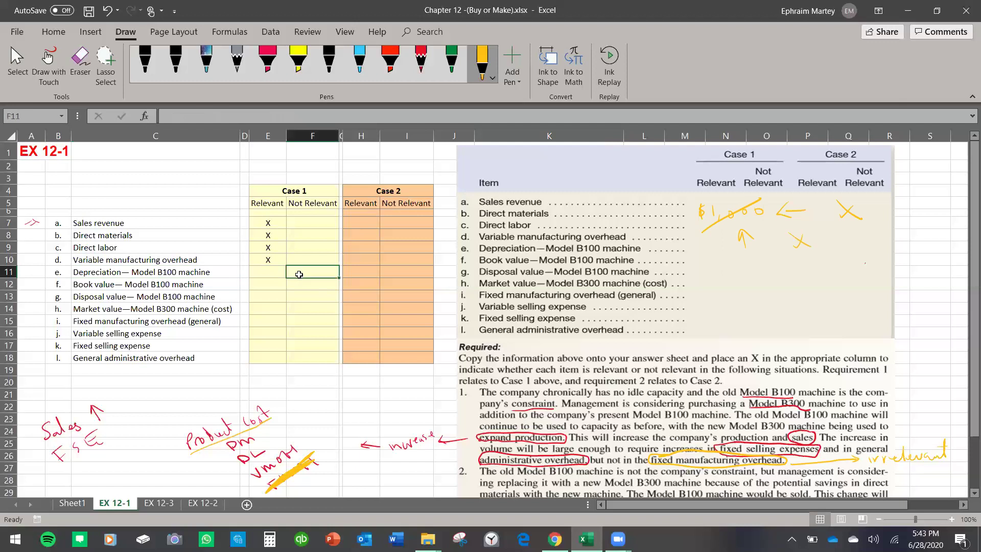
{"action": "type", "text": "X"}
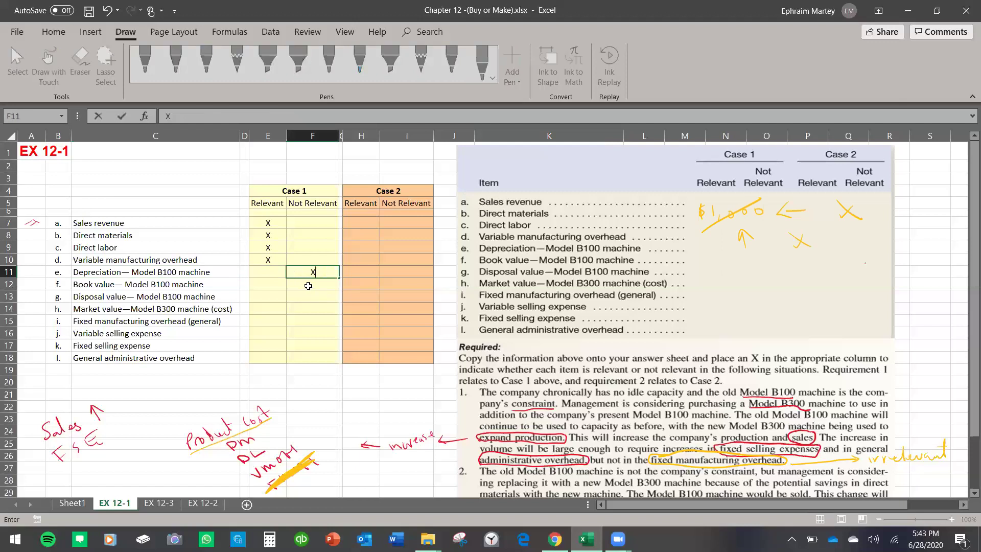
{"action": "left_click", "coordinate": [308, 286]}
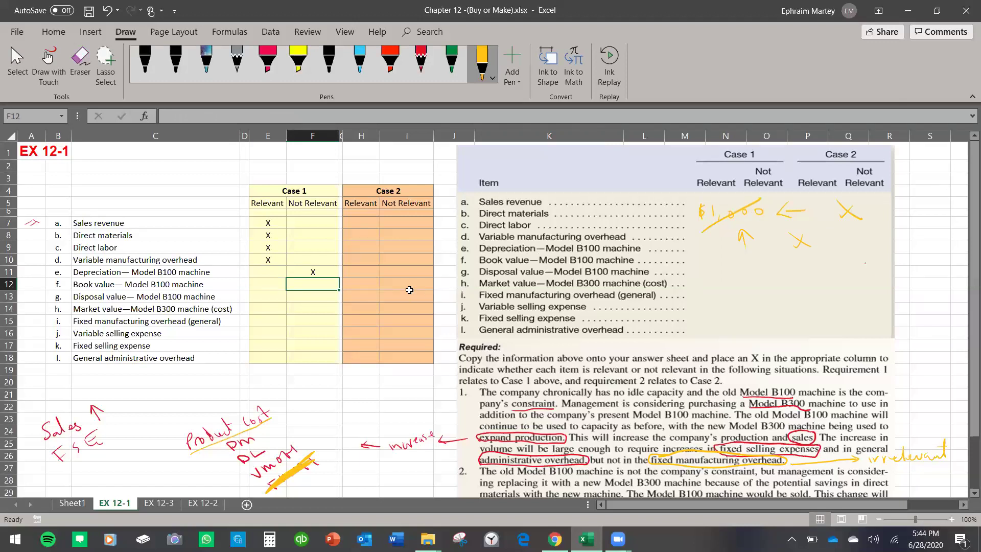
{"action": "type", "text": "X"}
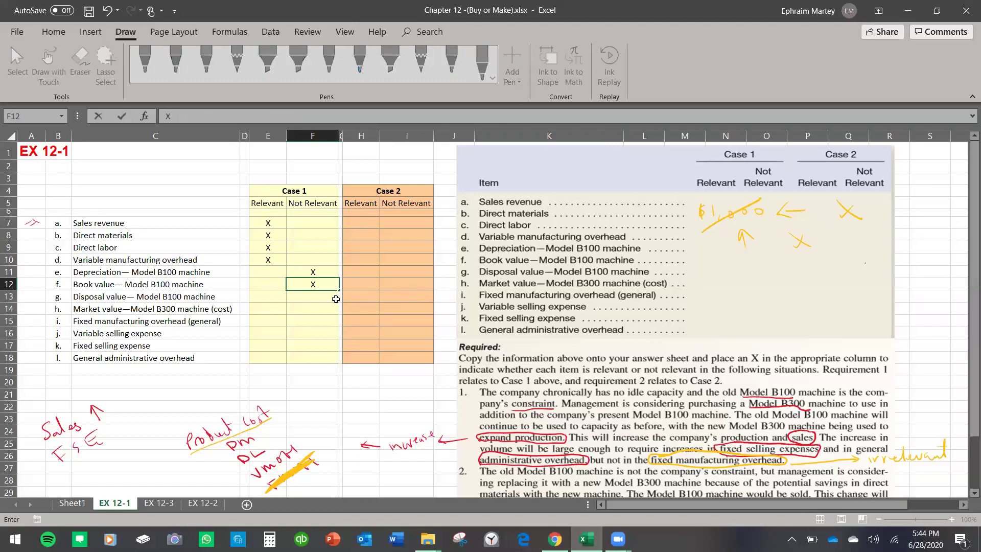
Handwrite "Gain or Loss" in gold on the problem picture for the disposal value item, underlining both Gain and Loss
{"action": "left_click", "coordinate": [281, 295]}
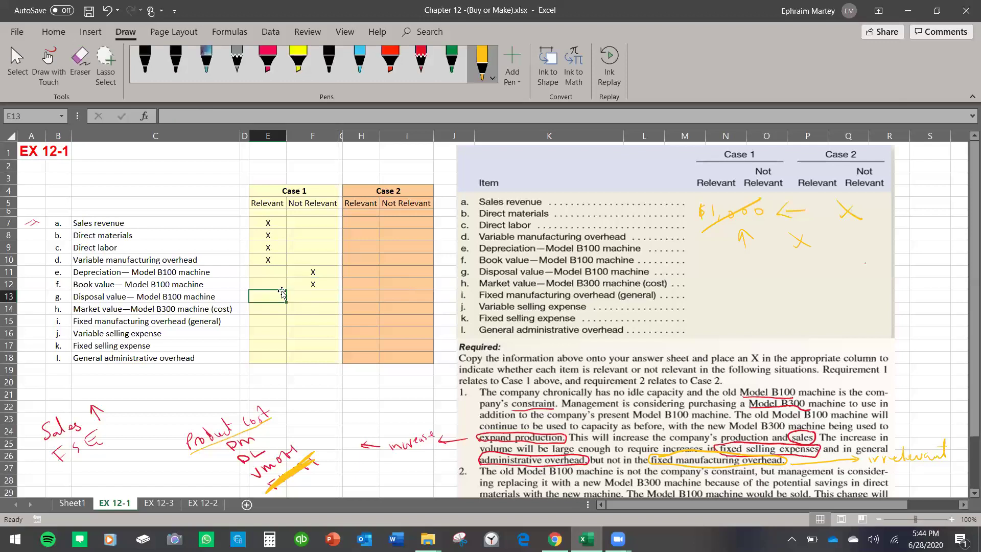
{"action": "left_click", "coordinate": [223, 297]}
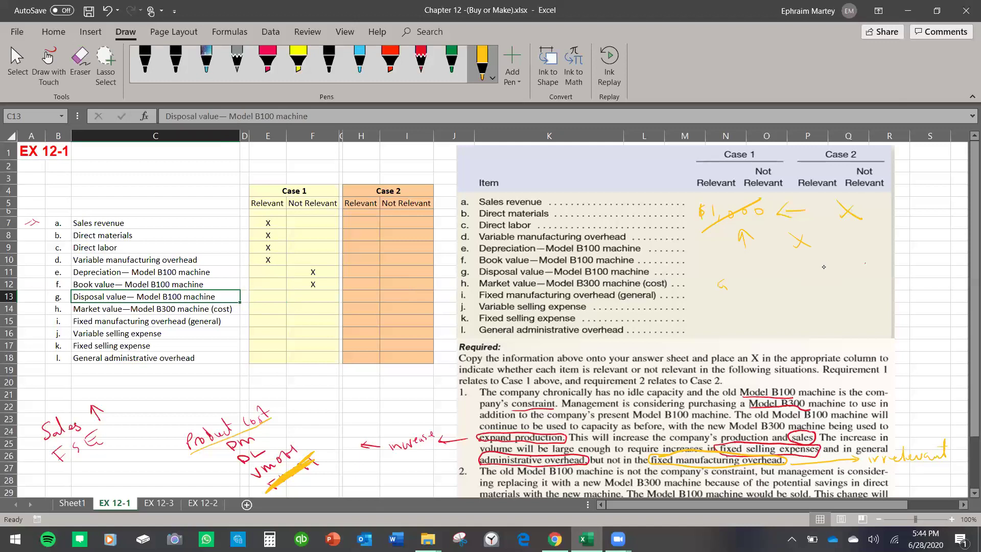
{"action": "left_click_drag", "start_coordinate": [736, 286], "coordinate": [833, 284]}
{"action": "left_click_drag", "start_coordinate": [847, 276], "coordinate": [848, 292]}
{"action": "left_click_drag", "start_coordinate": [715, 303], "coordinate": [845, 291]}
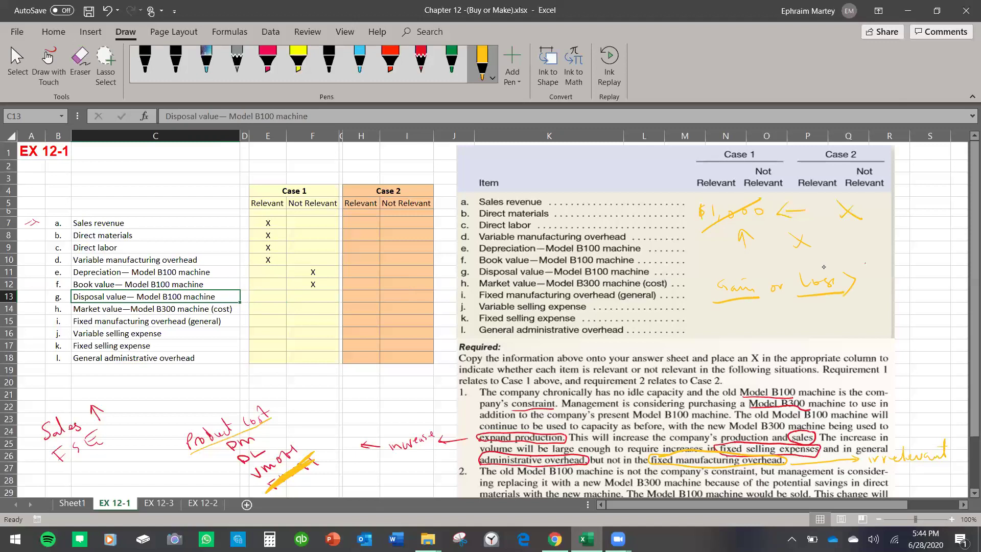
Enter an X under Case 1 Not Relevant for the Model B100 machine's Disposal value
{"action": "left_click", "coordinate": [322, 295]}
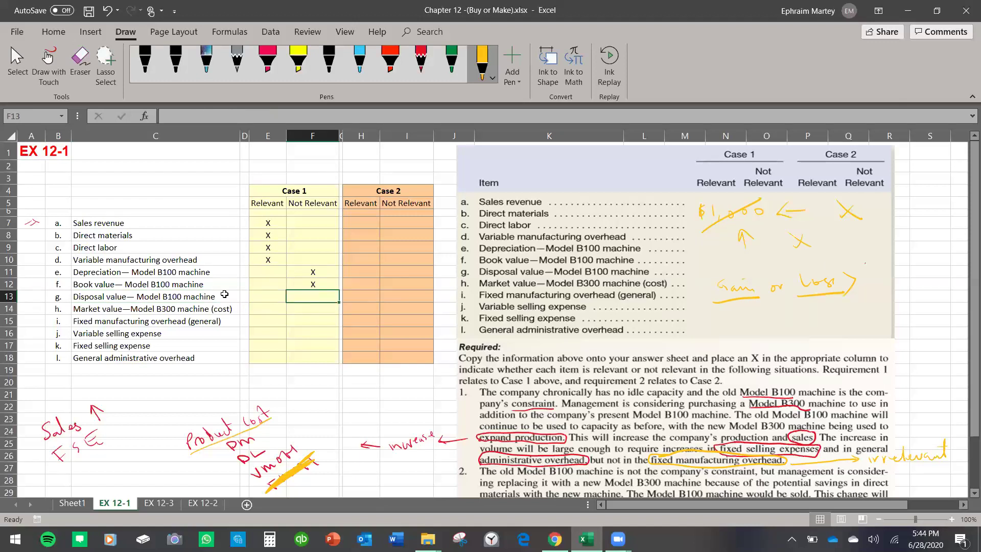
{"action": "left_click", "coordinate": [188, 297]}
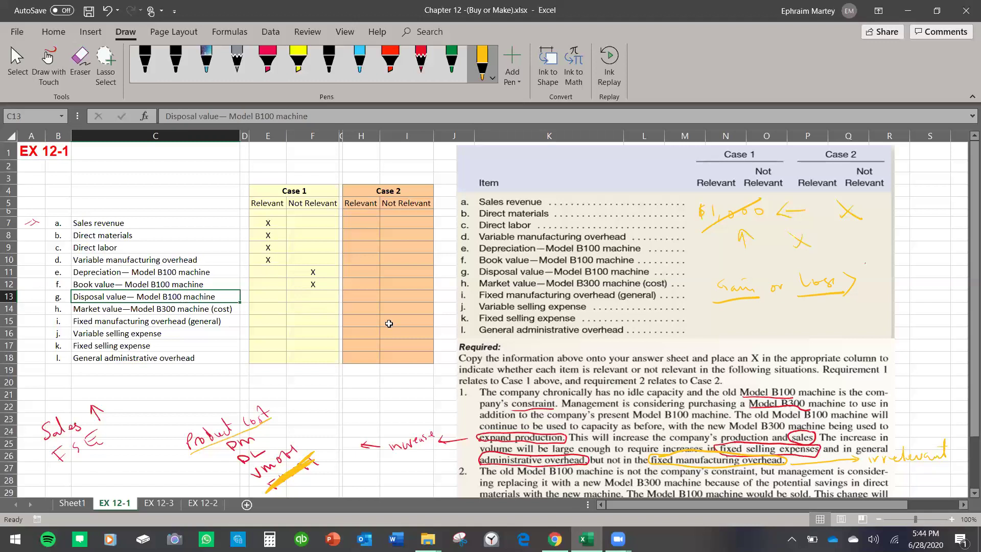
{"action": "left_click", "coordinate": [324, 298]}
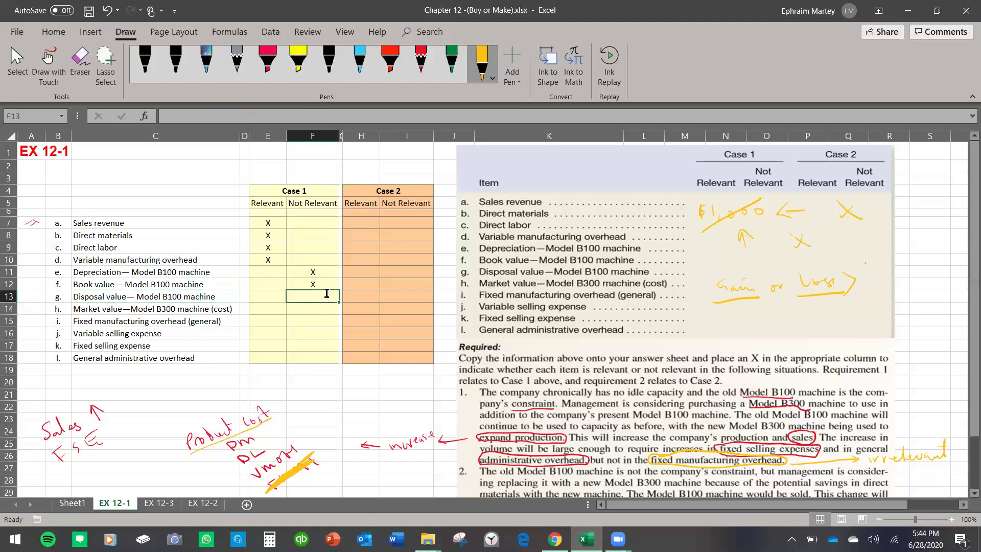
{"action": "type", "text": "X"}
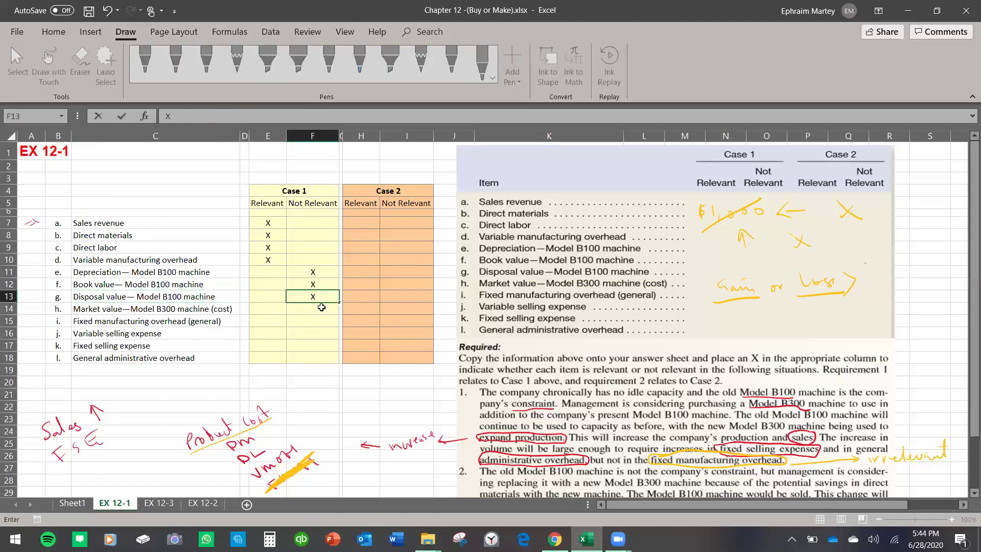
{"action": "left_click", "coordinate": [178, 311]}
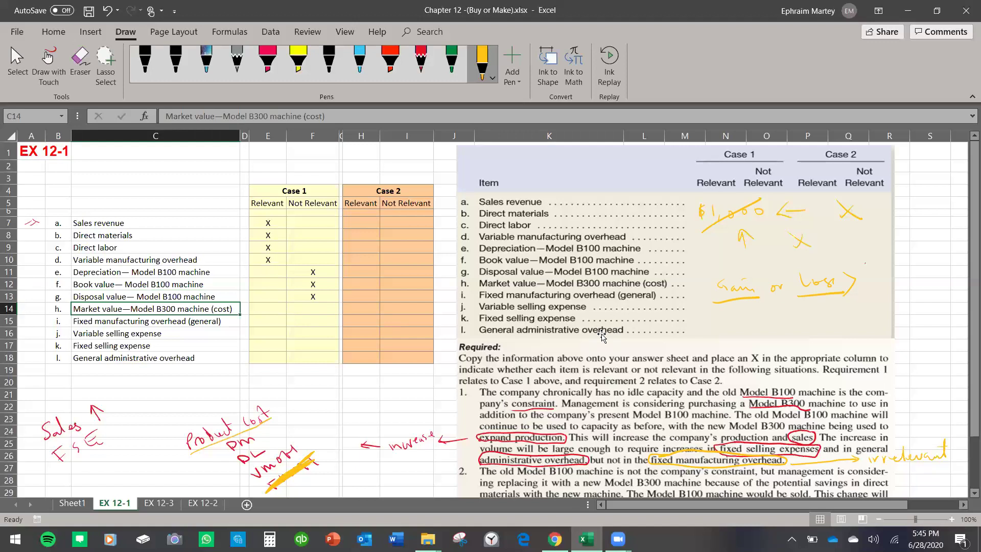
Handwrite "$24,000", "$30,000 – MV" and "$6000" in red over the top of the problem picture to illustrate the market value item
{"action": "left_click", "coordinate": [482, 66]}
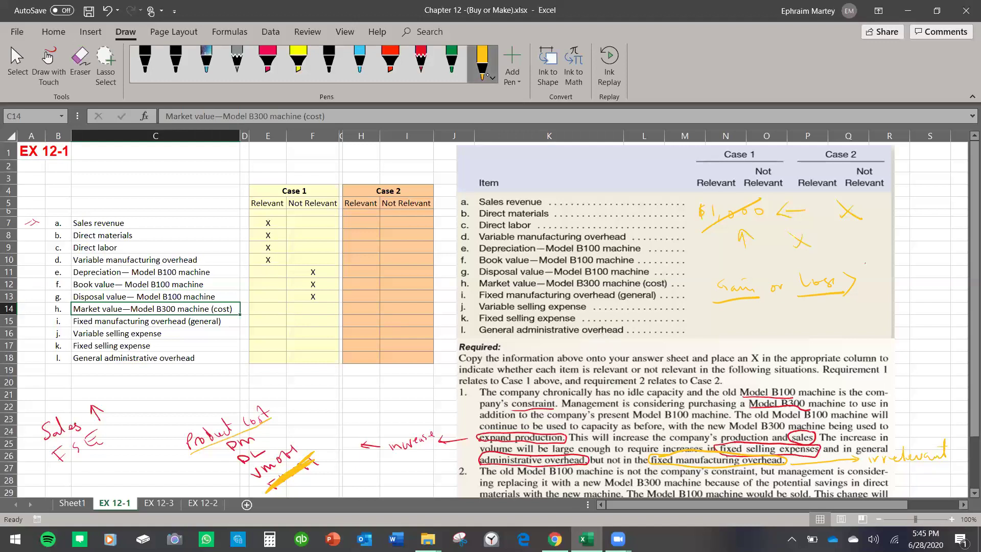
{"action": "left_click", "coordinate": [485, 174]}
{"action": "left_click", "coordinate": [497, 162]}
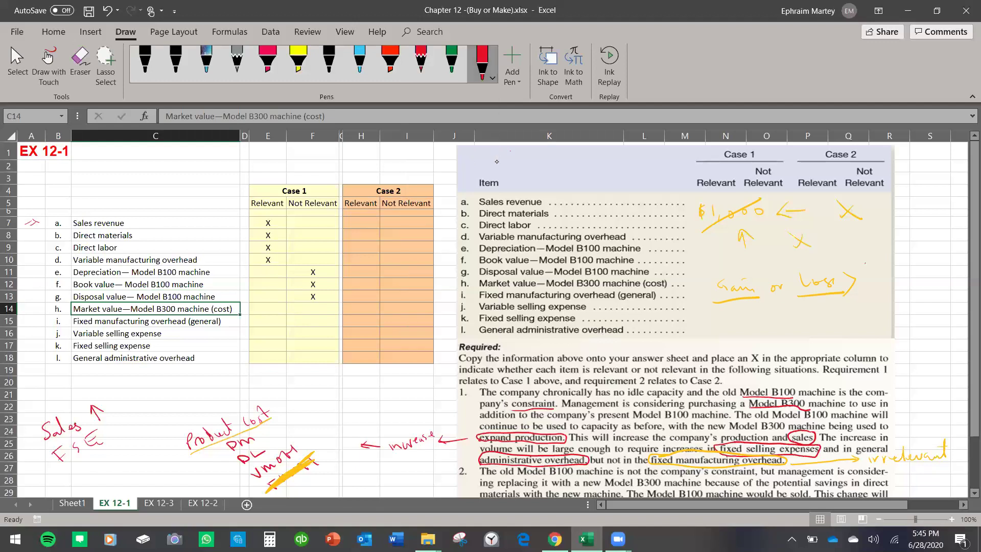
{"action": "mouse_move", "coordinate": [472, 150]}
{"action": "left_mouse_down"}
{"action": "mouse_move", "coordinate": [470, 163]}
{"action": "mouse_move", "coordinate": [505, 162]}
{"action": "left_mouse_up"}
{"action": "left_click_drag", "start_coordinate": [514, 152], "coordinate": [549, 152]}
{"action": "mouse_move", "coordinate": [473, 168]}
{"action": "left_mouse_down"}
{"action": "mouse_move", "coordinate": [467, 185]}
{"action": "mouse_move", "coordinate": [514, 171]}
{"action": "mouse_move", "coordinate": [520, 180]}
{"action": "left_mouse_up"}
{"action": "left_click_drag", "start_coordinate": [528, 174], "coordinate": [599, 169]}
{"action": "left_click_drag", "start_coordinate": [608, 175], "coordinate": [648, 164]}
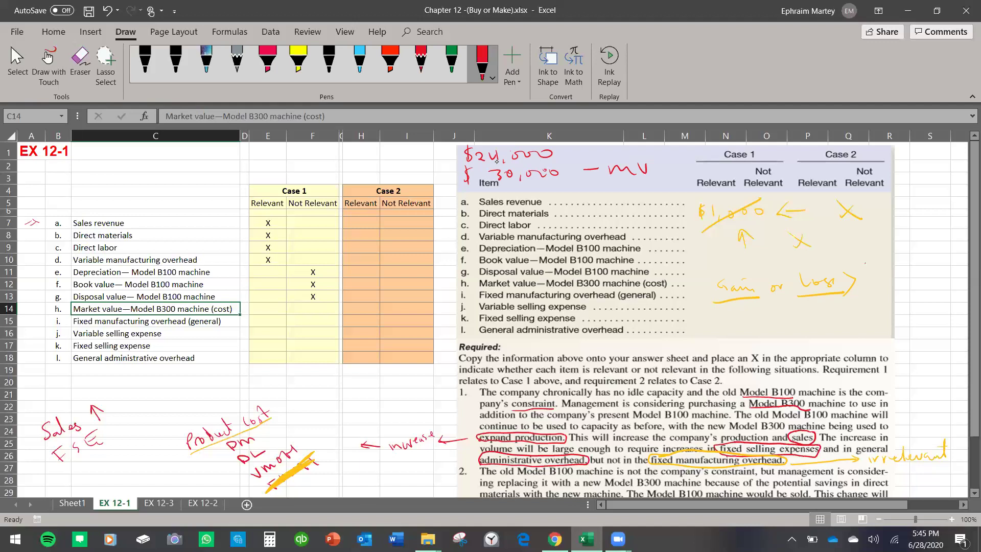
{"action": "mouse_move", "coordinate": [552, 187]}
{"action": "left_mouse_down"}
{"action": "mouse_move", "coordinate": [531, 200]}
{"action": "mouse_move", "coordinate": [564, 191]}
{"action": "left_mouse_up"}
{"action": "left_click_drag", "start_coordinate": [580, 190], "coordinate": [595, 188]}
Enter an X under Case 1 Relevant for the Model B300 machine's Market value and under Not Relevant for Fixed manufacturing overhead (general)
{"action": "left_click", "coordinate": [263, 313]}
{"action": "type", "text": "X"}
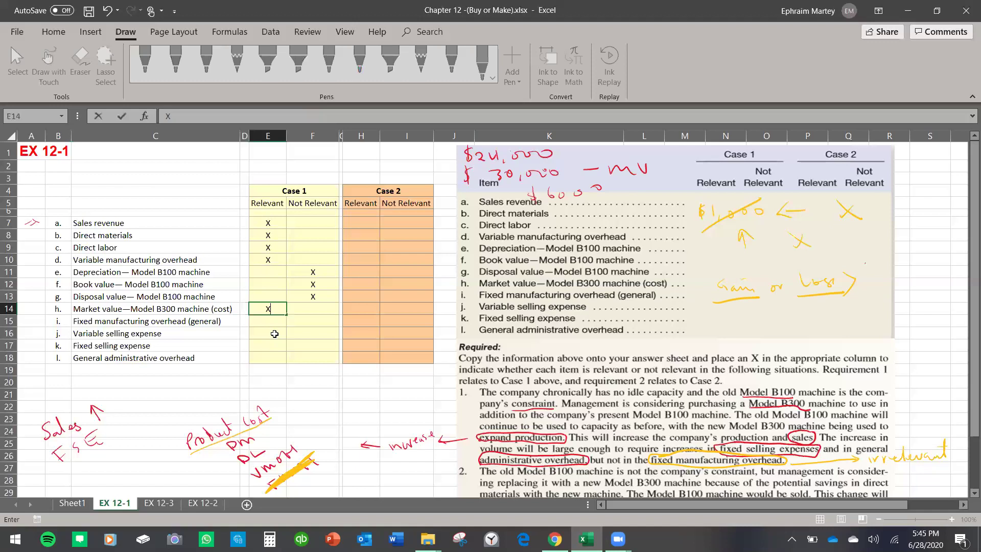
{"action": "left_click", "coordinate": [216, 320]}
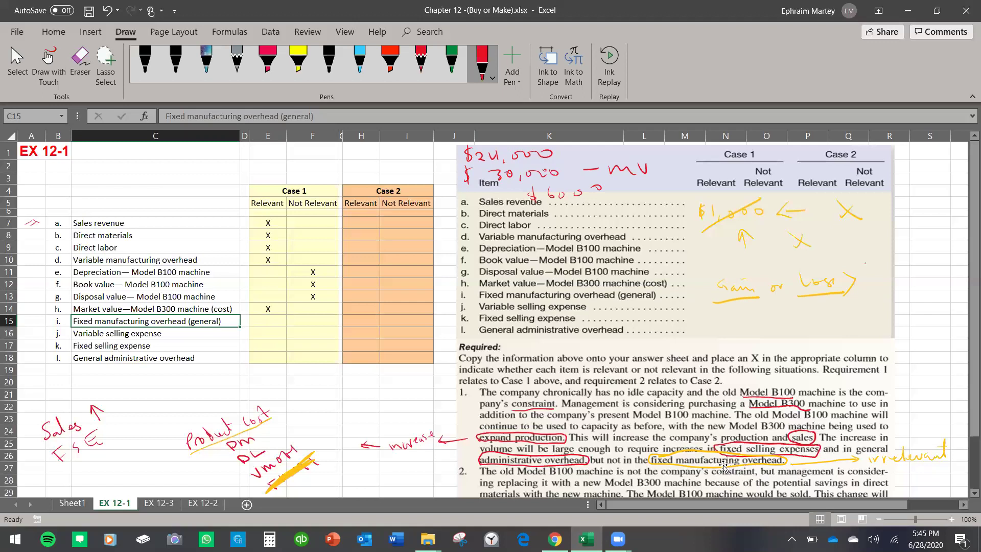
{"action": "left_click", "coordinate": [324, 321]}
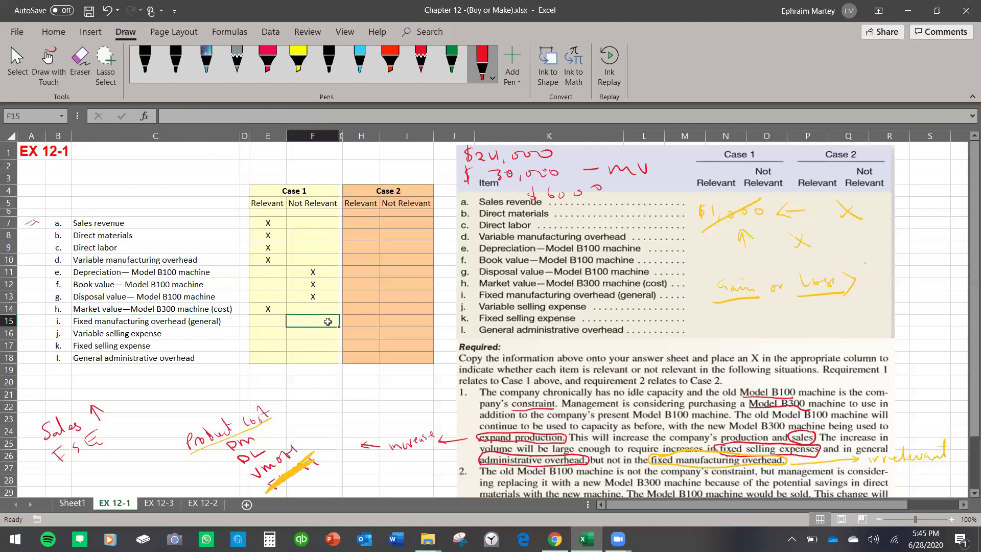
{"action": "type", "text": "X"}
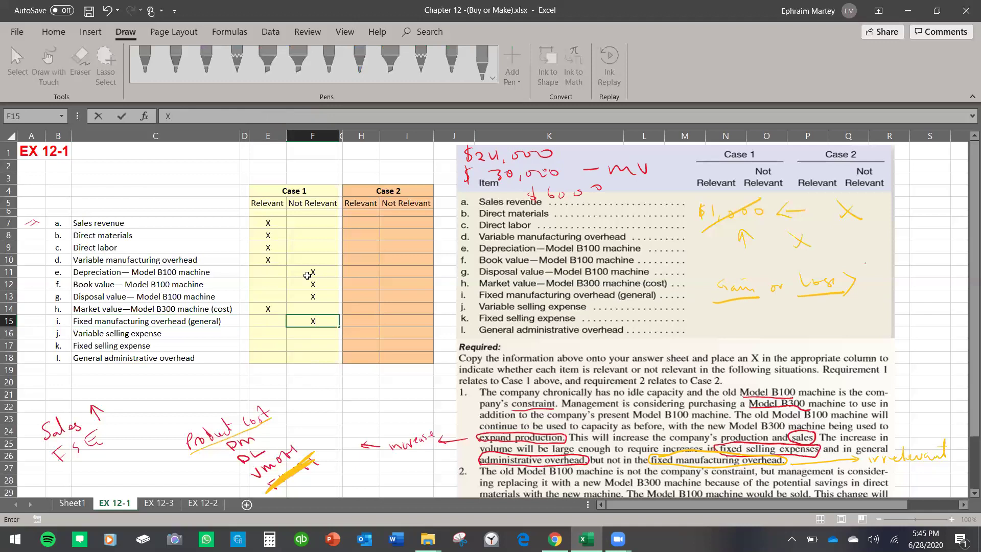
Handwrite the red example "100 × 10" and "200 × 10 = 2,000" beside the "Sales" note to illustrate variable selling expense
{"action": "left_click", "coordinate": [282, 334]}
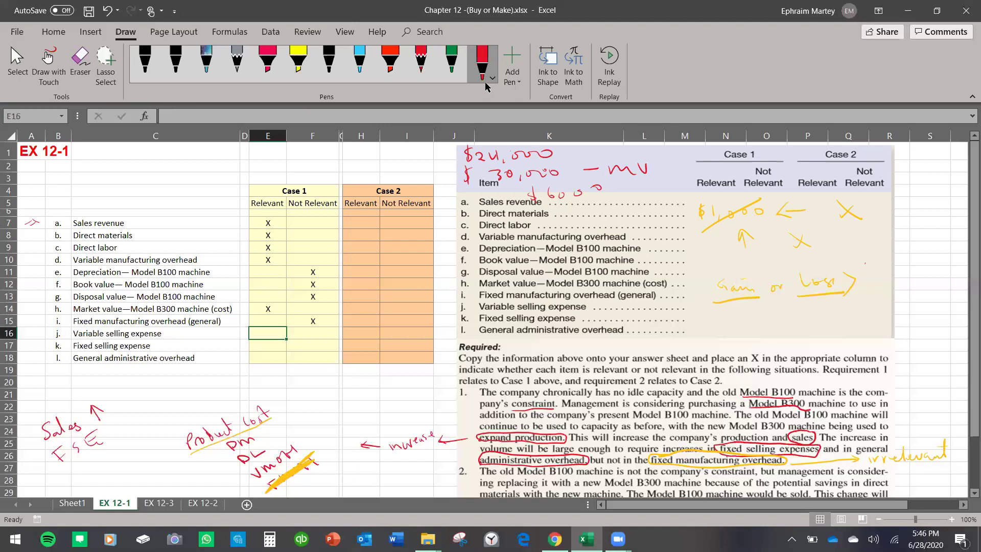
{"action": "left_click_drag", "start_coordinate": [125, 399], "coordinate": [126, 406]}
{"action": "mouse_move", "coordinate": [135, 392]}
{"action": "left_mouse_down"}
{"action": "mouse_move", "coordinate": [132, 402]}
{"action": "mouse_move", "coordinate": [141, 391]}
{"action": "left_mouse_up"}
{"action": "left_click_drag", "start_coordinate": [120, 402], "coordinate": [113, 411]}
{"action": "left_click_drag", "start_coordinate": [172, 387], "coordinate": [192, 381]}
{"action": "left_click_drag", "start_coordinate": [201, 371], "coordinate": [200, 372]}
{"action": "mouse_move", "coordinate": [136, 419]}
{"action": "left_mouse_down"}
{"action": "mouse_move", "coordinate": [145, 429]}
{"action": "mouse_move", "coordinate": [156, 411]}
{"action": "mouse_move", "coordinate": [185, 409]}
{"action": "left_mouse_up"}
{"action": "left_click_drag", "start_coordinate": [178, 407], "coordinate": [203, 392]}
{"action": "left_click_drag", "start_coordinate": [208, 390], "coordinate": [282, 378]}
{"action": "left_click_drag", "start_coordinate": [286, 376], "coordinate": [302, 374]}
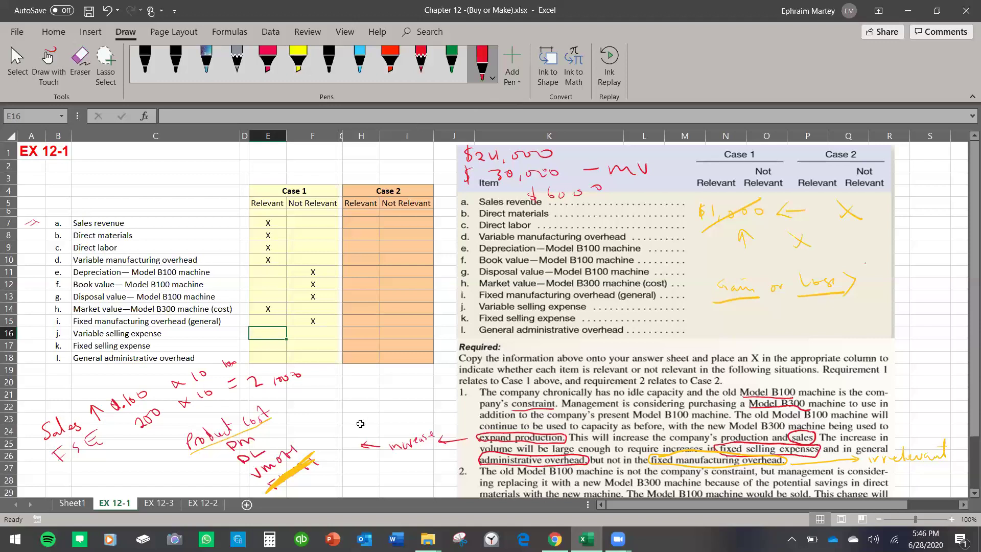
Enter an X under Case 1 Relevant for Variable selling expense and Fixed selling expense, consulting the definitions on Sheet1 in between
{"action": "type", "text": "X"}
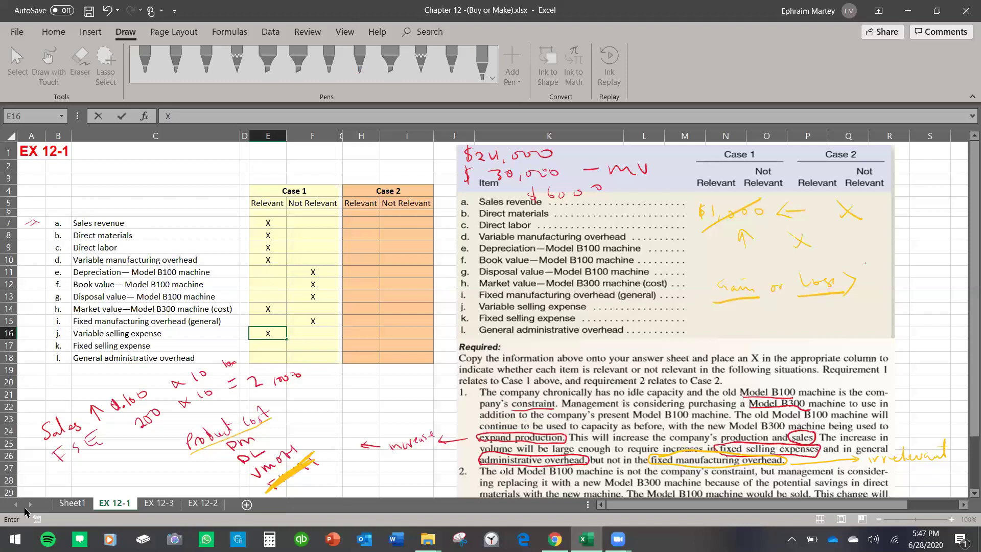
{"action": "left_click", "coordinate": [73, 503]}
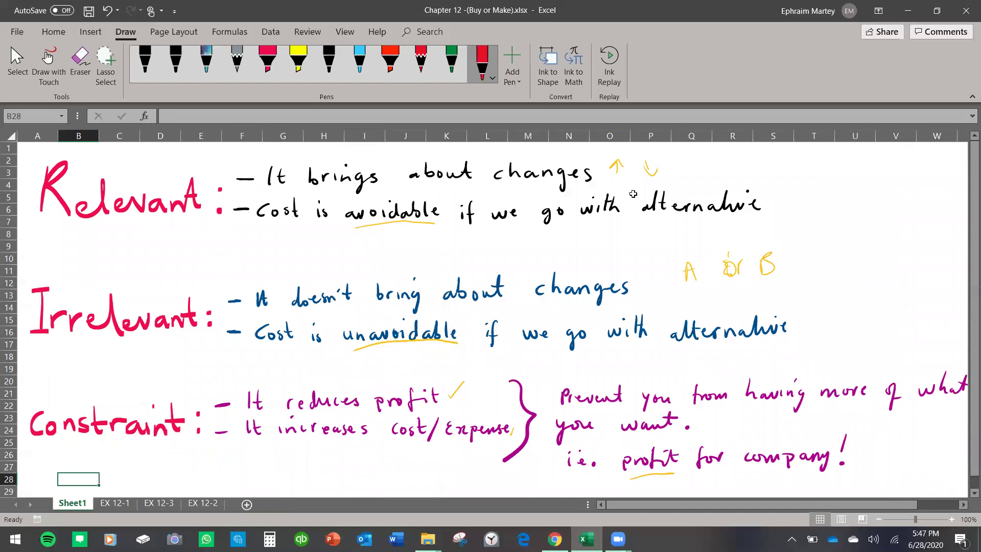
{"action": "left_click", "coordinate": [116, 503]}
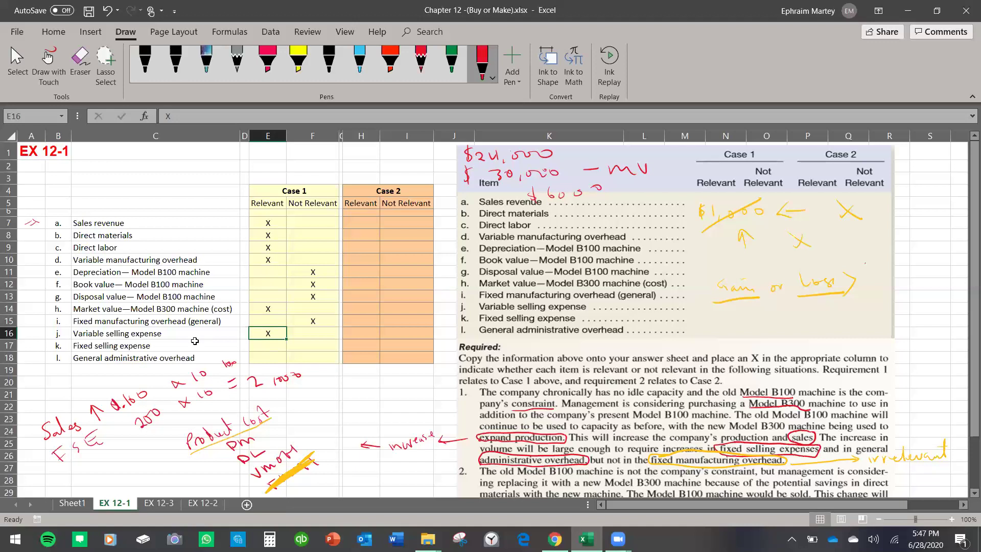
{"action": "left_click", "coordinate": [252, 346]}
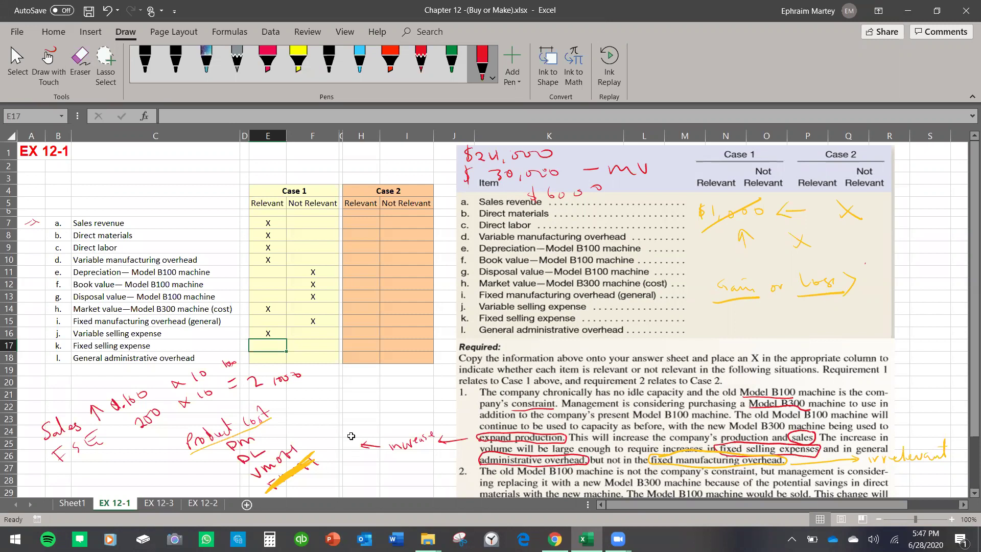
{"action": "type", "text": "X"}
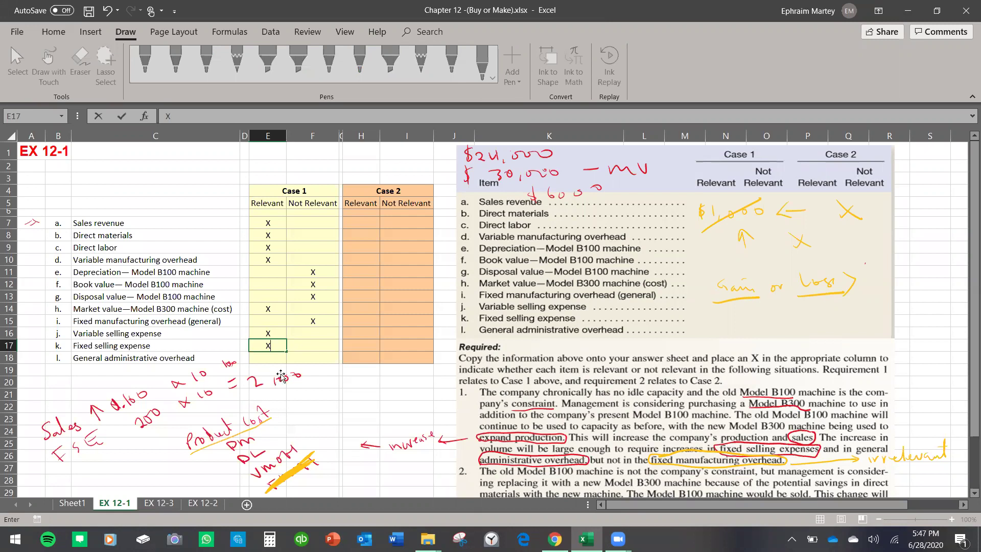
Enter an X under Case 1 Relevant for General administrative overhead
{"action": "left_click", "coordinate": [187, 354]}
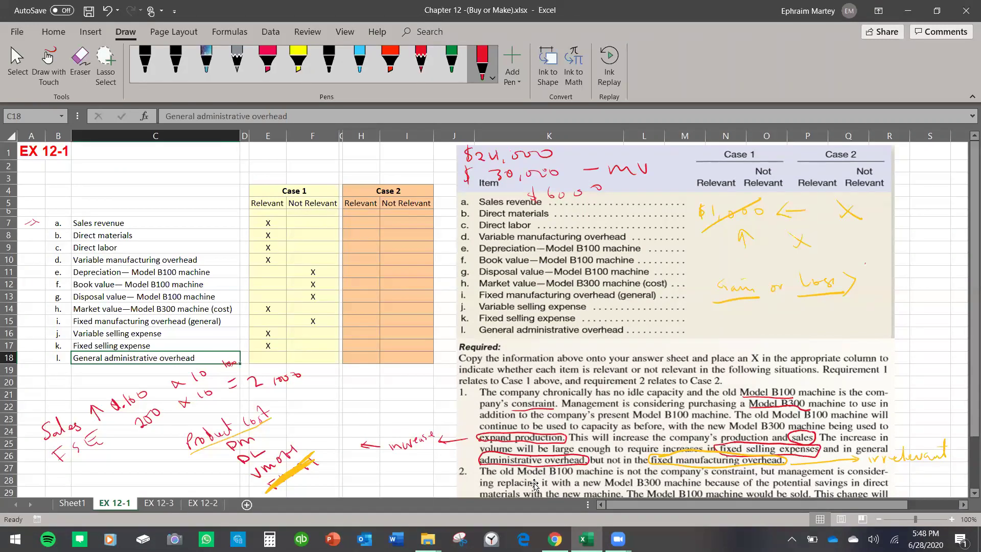
{"action": "left_click", "coordinate": [264, 358]}
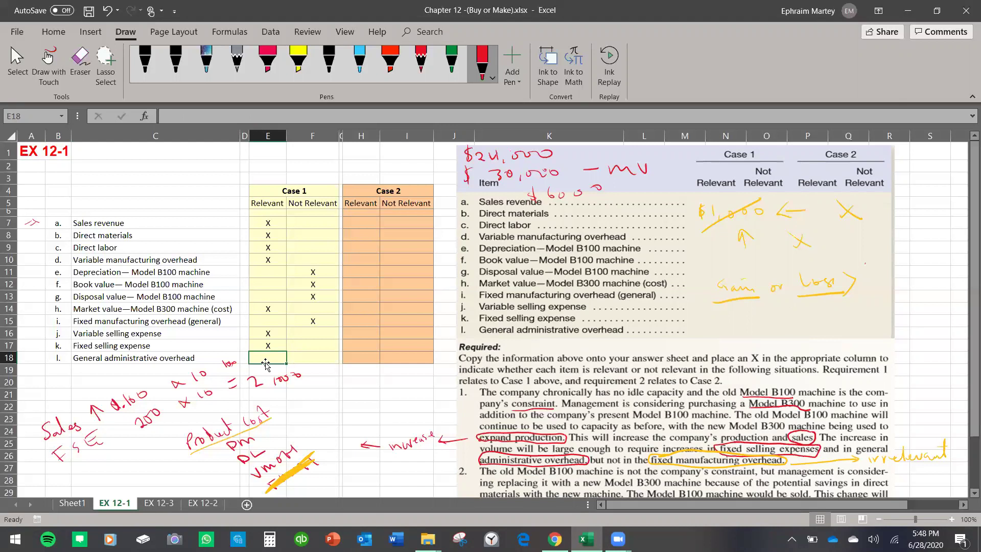
{"action": "type", "text": "X"}
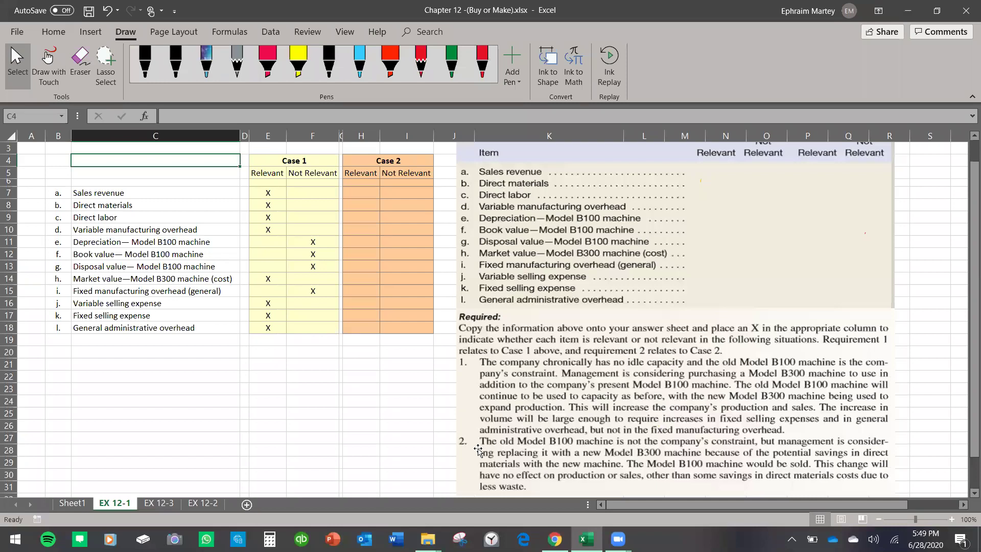
Circle the number of requirement 2 in red and "not the company's constraint" in gold, and review the Constraint definition on Sheet1
{"action": "left_click", "coordinate": [482, 64]}
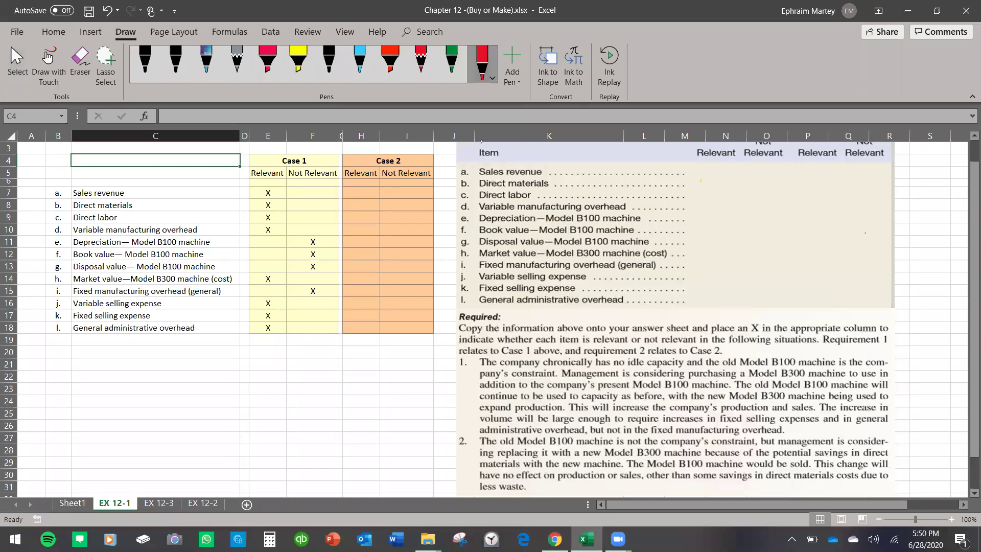
{"action": "mouse_move", "coordinate": [465, 434]}
{"action": "left_mouse_down"}
{"action": "mouse_move", "coordinate": [454, 445]}
{"action": "mouse_move", "coordinate": [469, 450]}
{"action": "mouse_move", "coordinate": [466, 434]}
{"action": "left_mouse_up"}
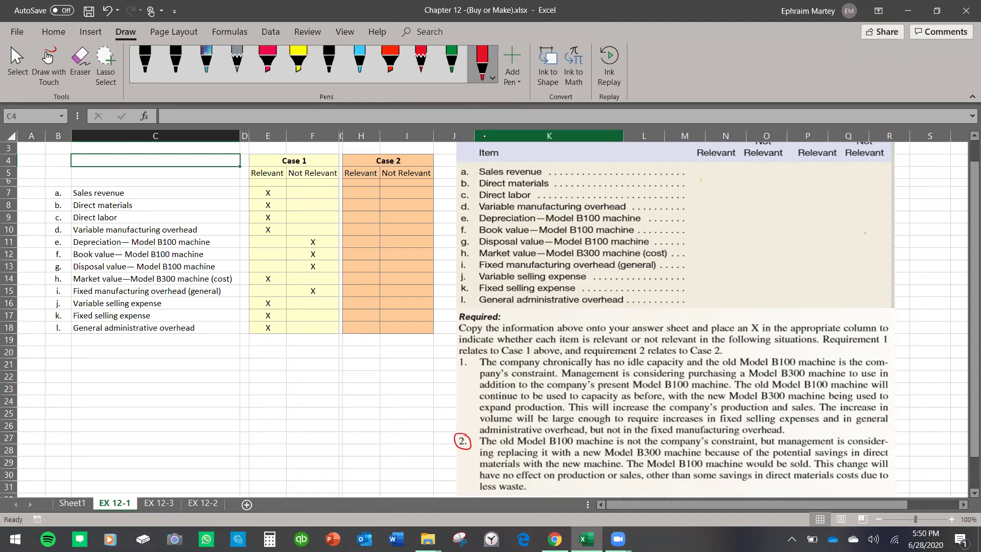
{"action": "left_click", "coordinate": [482, 66]}
{"action": "left_click", "coordinate": [418, 175]}
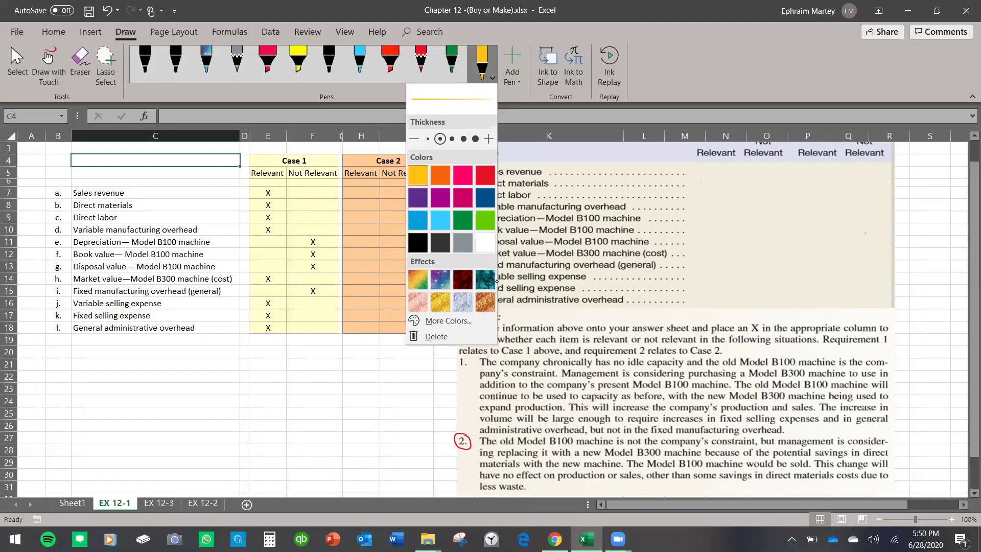
{"action": "left_click", "coordinate": [497, 281]}
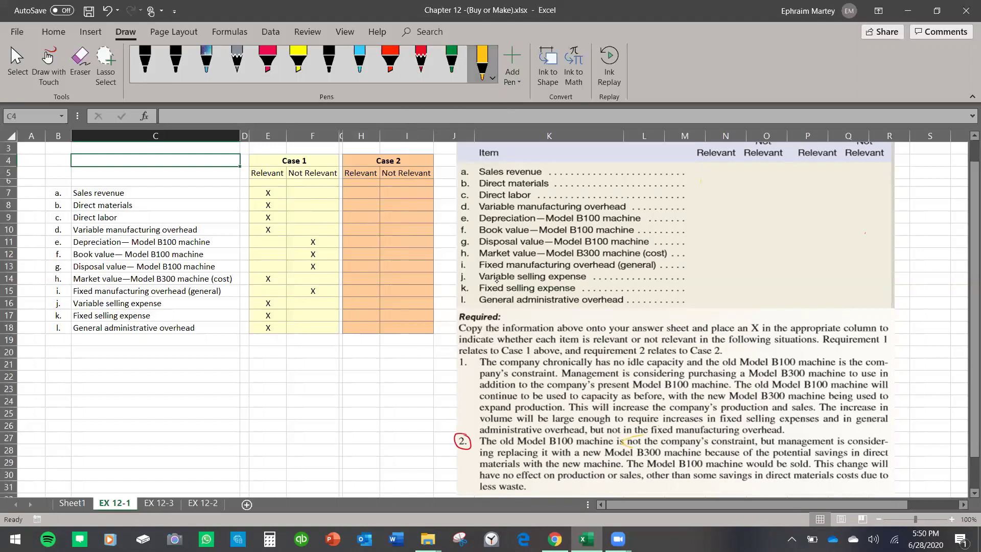
{"action": "mouse_move", "coordinate": [659, 445]}
{"action": "left_mouse_down"}
{"action": "mouse_move", "coordinate": [735, 446]}
{"action": "mouse_move", "coordinate": [730, 436]}
{"action": "mouse_move", "coordinate": [647, 437]}
{"action": "left_mouse_up"}
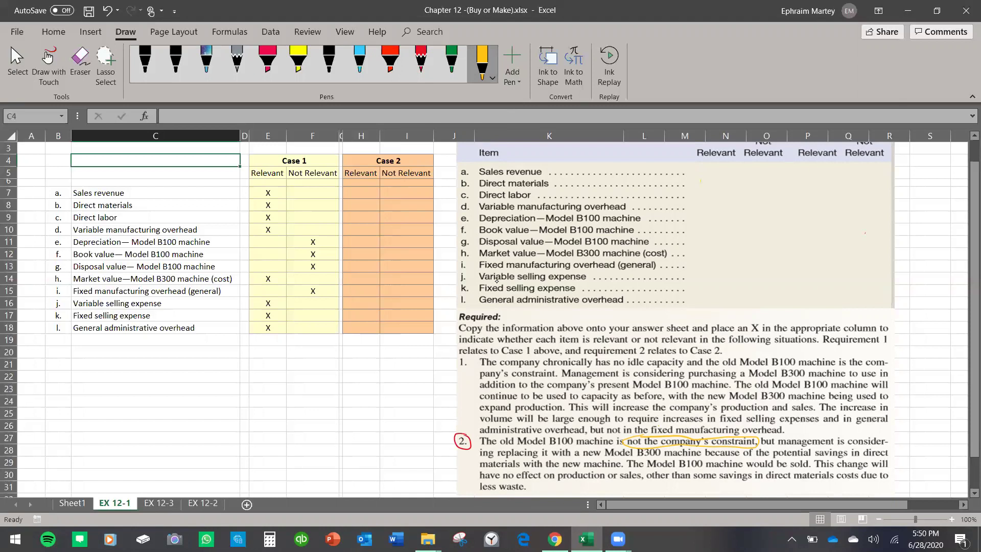
{"action": "left_click", "coordinate": [71, 503]}
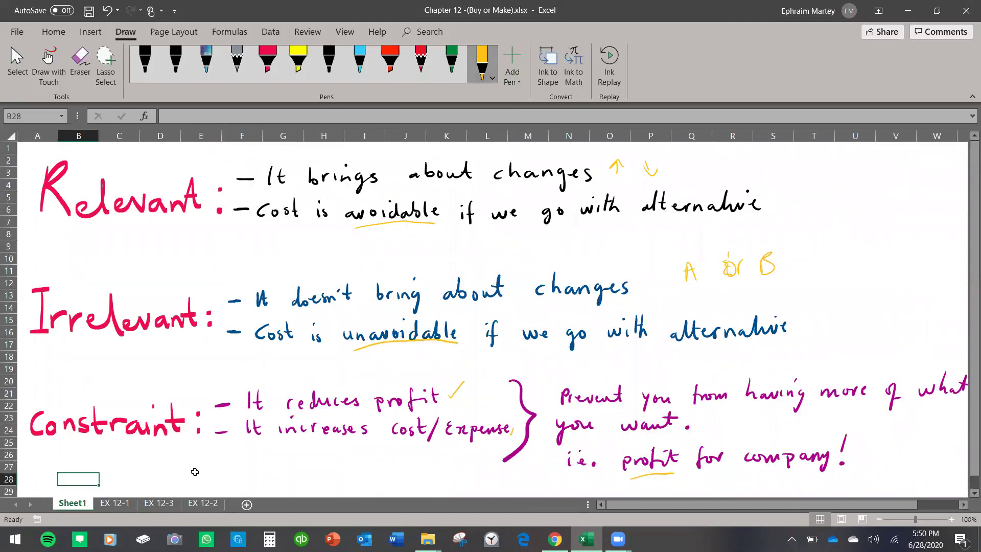
{"action": "left_click", "coordinate": [119, 503]}
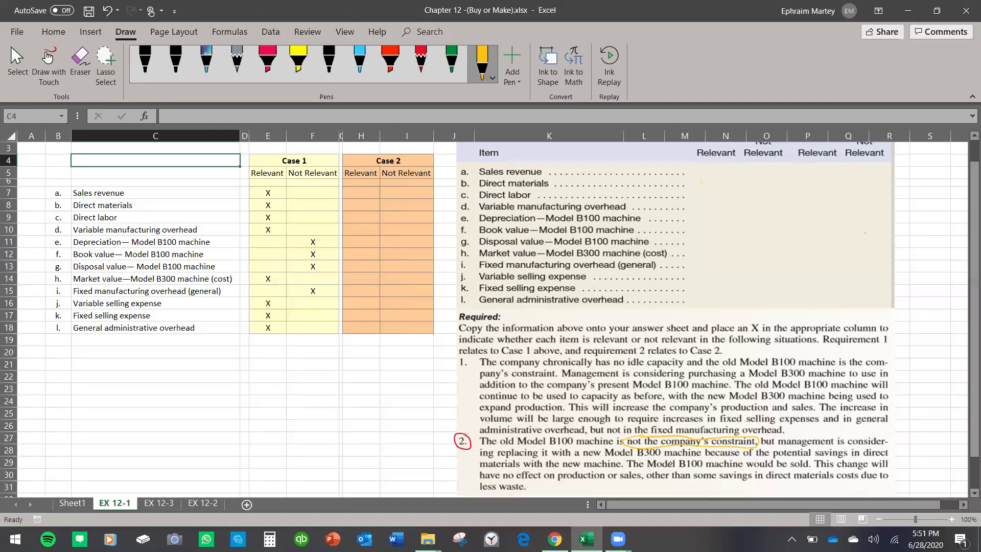
Mark "Model B300" and "direct materials" in gold in requirement 2, and draw an arrow leading to a handwritten "DM"
{"action": "left_click_drag", "start_coordinate": [627, 458], "coordinate": [643, 458]}
{"action": "mouse_move", "coordinate": [480, 460]}
{"action": "left_mouse_down"}
{"action": "mouse_move", "coordinate": [512, 456]}
{"action": "mouse_move", "coordinate": [495, 471]}
{"action": "mouse_move", "coordinate": [442, 467]}
{"action": "left_mouse_up"}
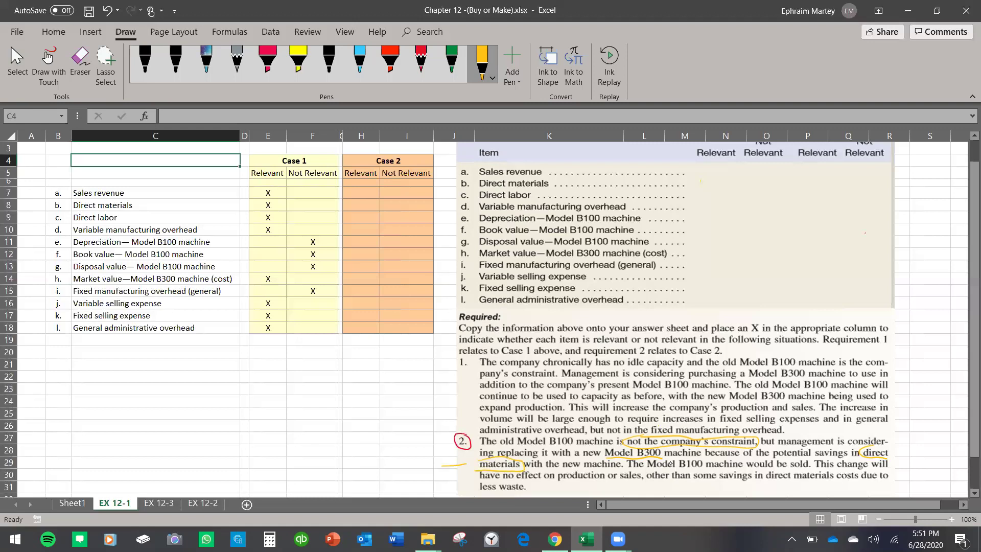
{"action": "left_click_drag", "start_coordinate": [360, 469], "coordinate": [382, 462]}
In red, trace over "DM", mark "direct materials", and underline "Model B300" and "Model B100 machine would be sold" in requirement 2
{"action": "left_click", "coordinate": [493, 77]}
{"action": "left_click", "coordinate": [485, 175]}
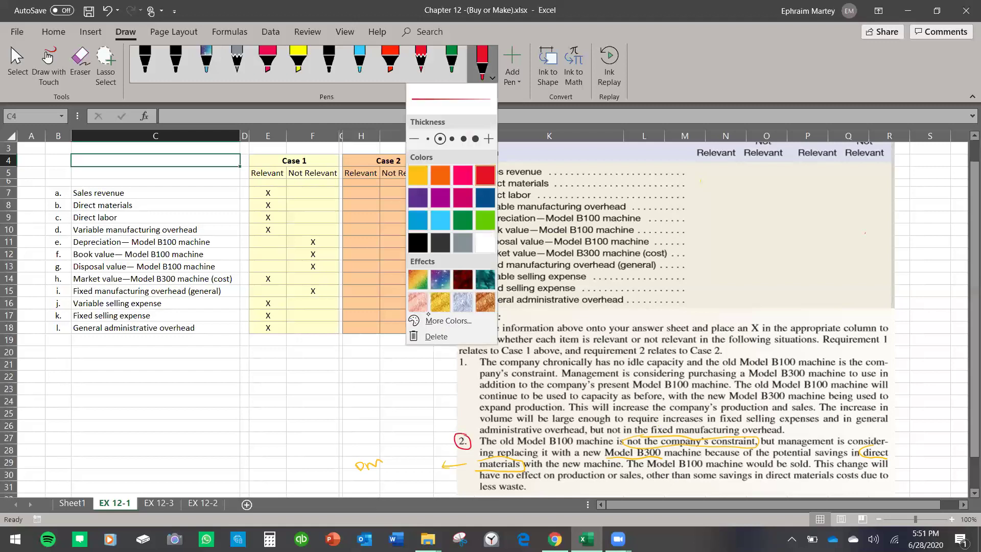
{"action": "left_click", "coordinate": [361, 466]}
{"action": "left_click_drag", "start_coordinate": [359, 463], "coordinate": [385, 460]}
{"action": "mouse_move", "coordinate": [482, 458]}
{"action": "left_mouse_down"}
{"action": "mouse_move", "coordinate": [512, 454]}
{"action": "mouse_move", "coordinate": [520, 471]}
{"action": "mouse_move", "coordinate": [494, 471]}
{"action": "mouse_move", "coordinate": [483, 456]}
{"action": "left_mouse_up"}
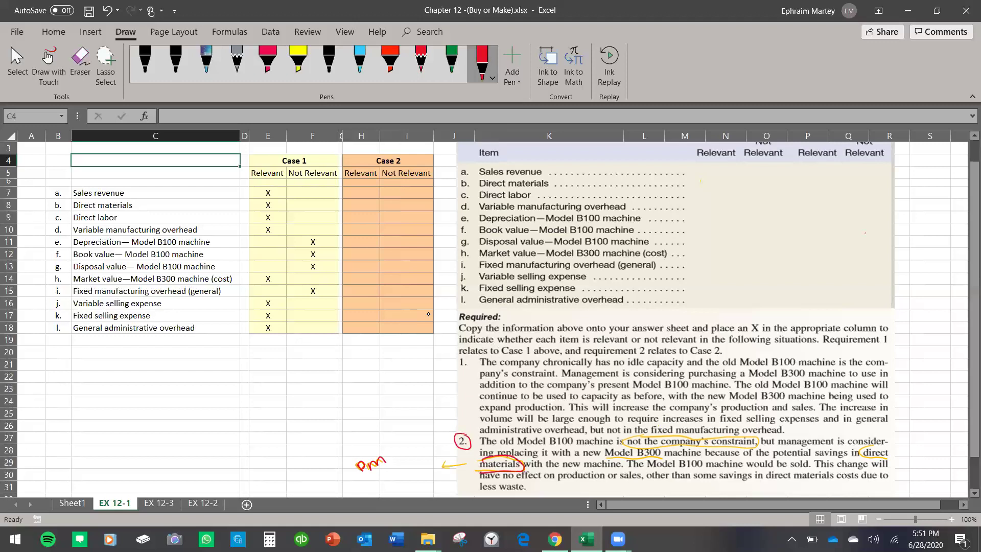
{"action": "mouse_move", "coordinate": [872, 442]}
{"action": "left_mouse_down"}
{"action": "mouse_move", "coordinate": [863, 458]}
{"action": "mouse_move", "coordinate": [889, 449]}
{"action": "left_mouse_up"}
{"action": "left_click_drag", "start_coordinate": [607, 457], "coordinate": [660, 459]}
{"action": "left_click_drag", "start_coordinate": [649, 467], "coordinate": [808, 468]}
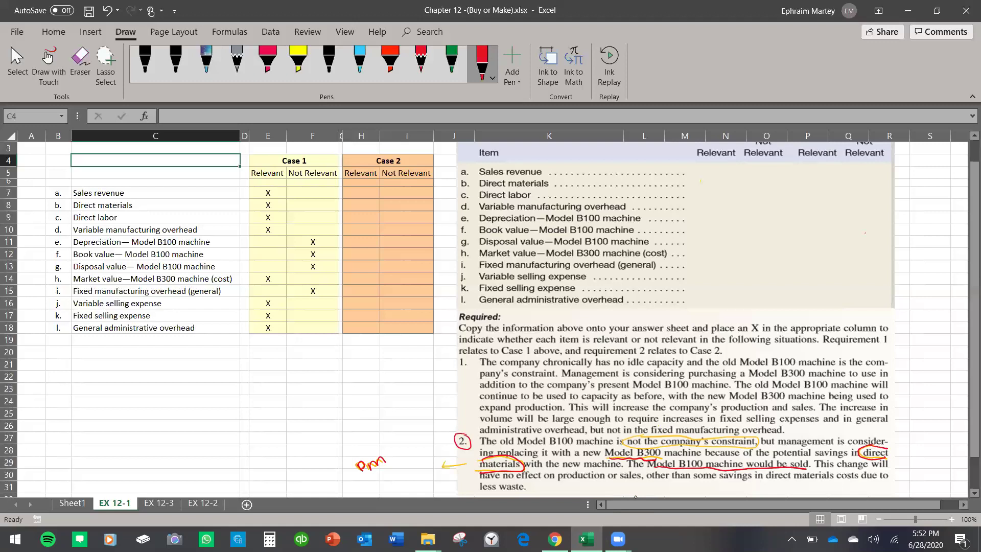
Mark "effect on production" and "sales" in gold in requirement 2
{"action": "left_click", "coordinate": [493, 78]}
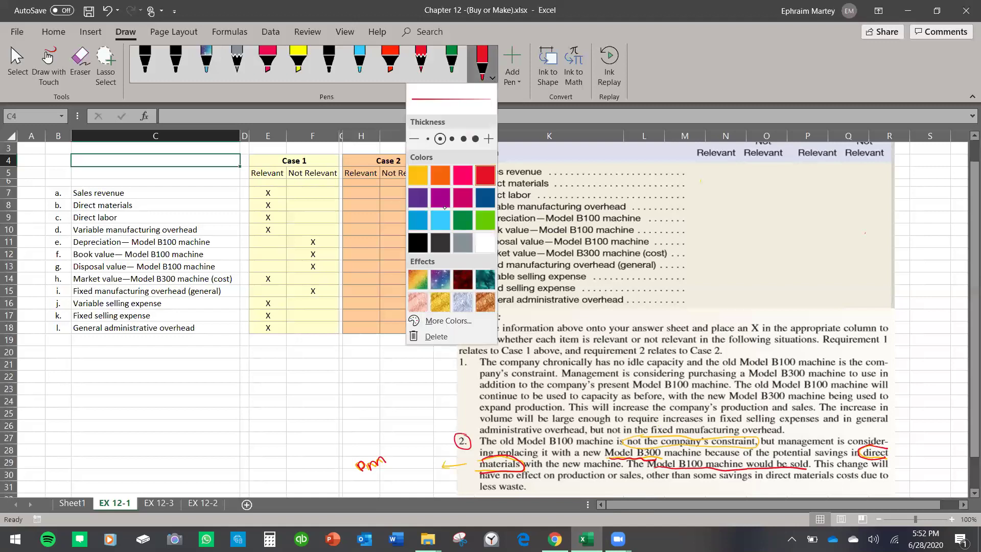
{"action": "left_click", "coordinate": [418, 175]}
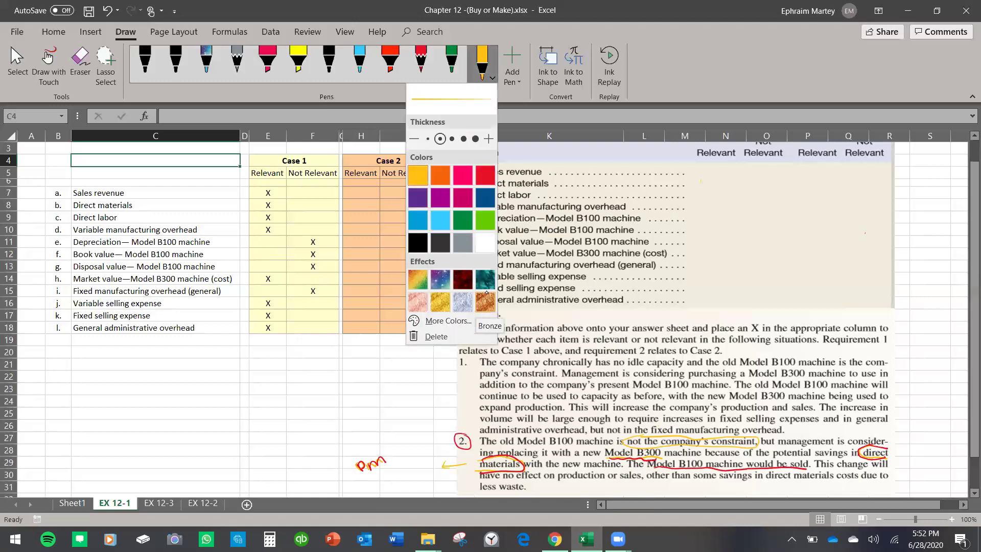
{"action": "key", "text": "Escape"}
{"action": "mouse_move", "coordinate": [558, 467]}
{"action": "left_mouse_down"}
{"action": "mouse_move", "coordinate": [572, 467]}
{"action": "mouse_move", "coordinate": [552, 470]}
{"action": "mouse_move", "coordinate": [573, 486]}
{"action": "mouse_move", "coordinate": [637, 484]}
{"action": "mouse_move", "coordinate": [630, 468]}
{"action": "mouse_move", "coordinate": [607, 481]}
{"action": "left_mouse_up"}
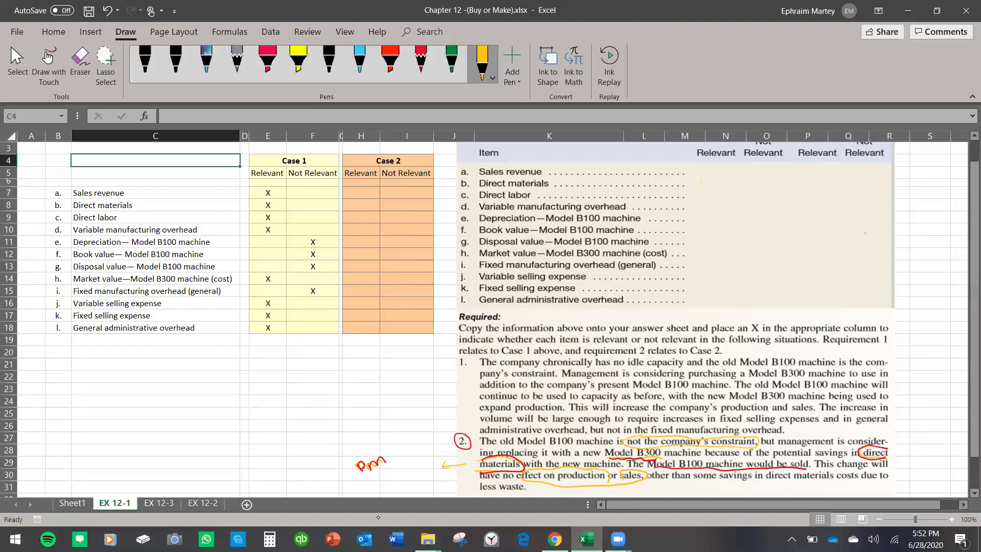
Handwrite an underlined "Product" list in gold below the table with DM, DL, VMO and FMO, and draw an arrow to the red "DM"
{"action": "left_click", "coordinate": [482, 64]}
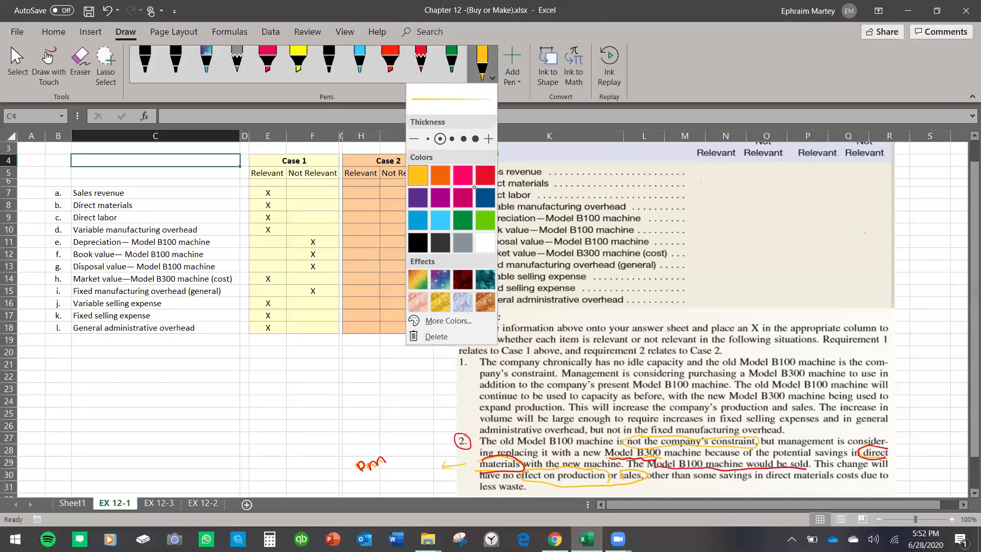
{"action": "left_click", "coordinate": [485, 175]}
{"action": "left_click", "coordinate": [418, 175]}
{"action": "mouse_move", "coordinate": [74, 405]}
{"action": "left_mouse_down"}
{"action": "mouse_move", "coordinate": [91, 406]}
{"action": "mouse_move", "coordinate": [131, 378]}
{"action": "mouse_move", "coordinate": [86, 437]}
{"action": "mouse_move", "coordinate": [115, 445]}
{"action": "mouse_move", "coordinate": [131, 425]}
{"action": "mouse_move", "coordinate": [135, 451]}
{"action": "mouse_move", "coordinate": [152, 459]}
{"action": "mouse_move", "coordinate": [170, 445]}
{"action": "left_mouse_up"}
{"action": "left_click_drag", "start_coordinate": [163, 485], "coordinate": [192, 453]}
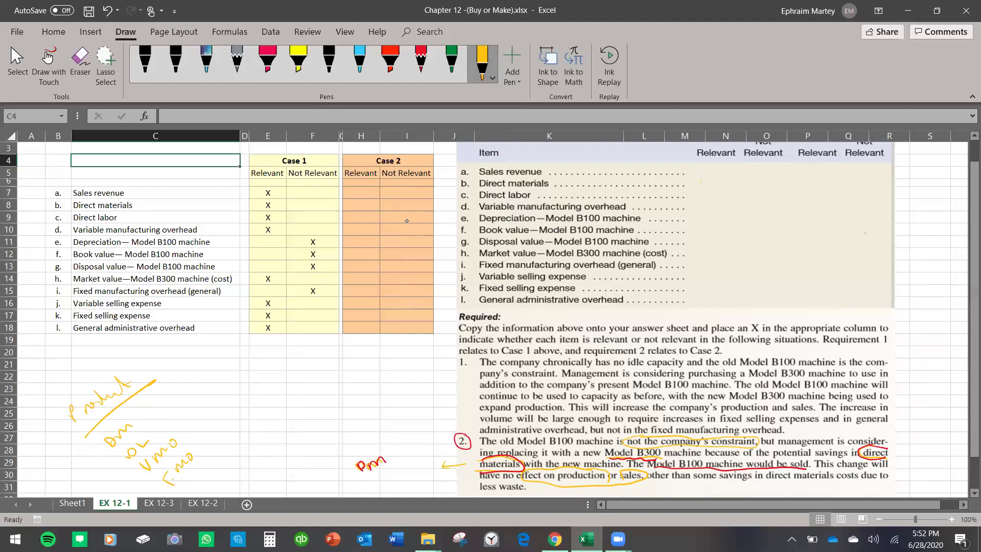
{"action": "mouse_move", "coordinate": [143, 416]}
{"action": "left_mouse_down"}
{"action": "mouse_move", "coordinate": [189, 397]}
{"action": "mouse_move", "coordinate": [363, 452]}
{"action": "left_mouse_up"}
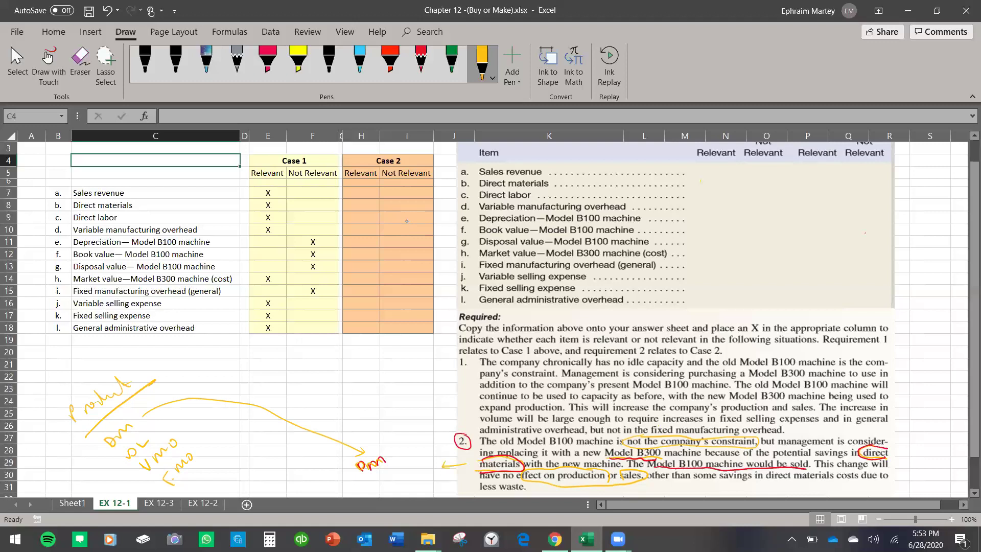
Change the pen color to red and cross out "DM" in the handwritten Product list below the table
{"action": "left_click", "coordinate": [481, 67]}
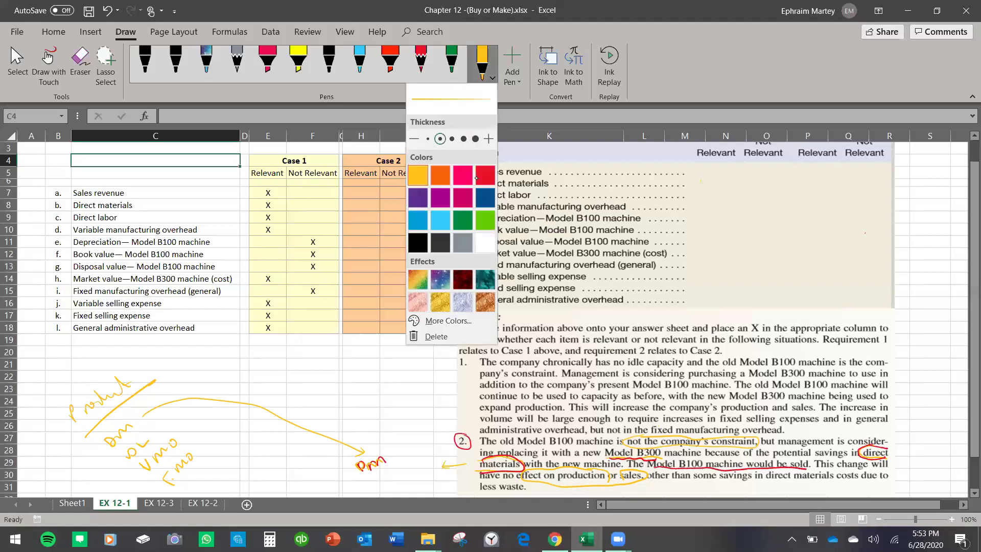
{"action": "left_click", "coordinate": [485, 179]}
{"action": "mouse_move", "coordinate": [131, 415]}
{"action": "left_mouse_down"}
{"action": "mouse_move", "coordinate": [105, 460]}
{"action": "mouse_move", "coordinate": [134, 417]}
{"action": "left_mouse_up"}
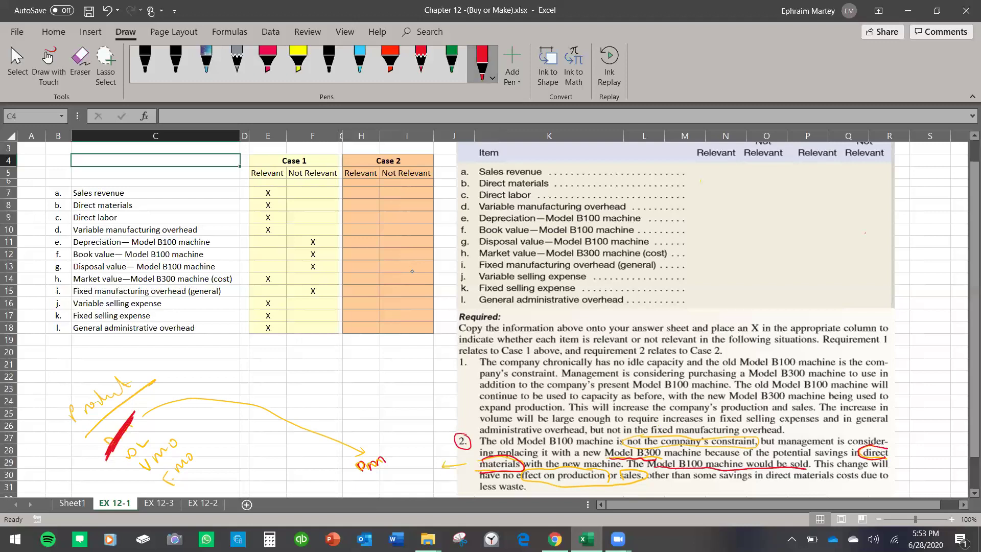
Trace over the separate handwritten "DM" again in red and redraw the arrow beside requirement 2 in red
{"action": "left_click", "coordinate": [80, 64]}
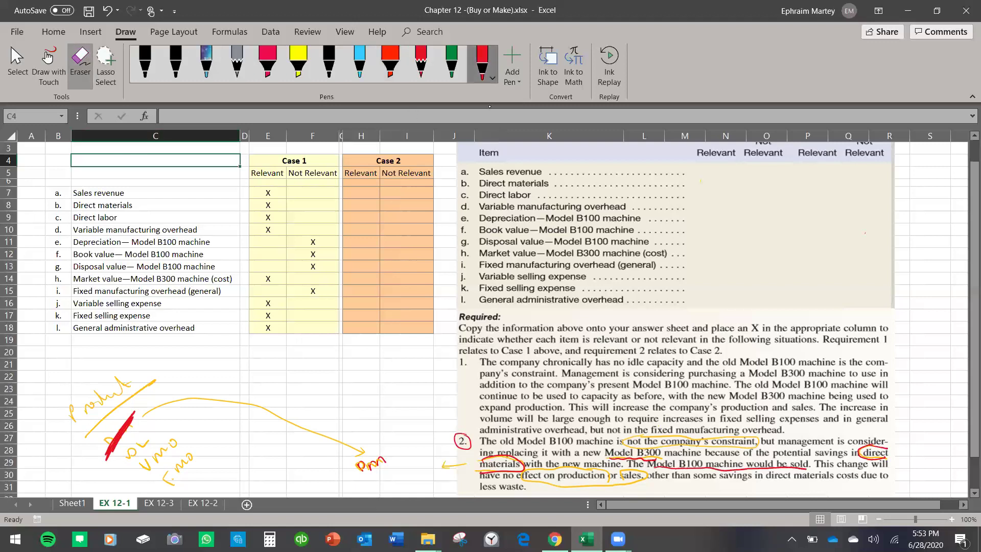
{"action": "left_click", "coordinate": [482, 64]}
{"action": "left_click_drag", "start_coordinate": [356, 465], "coordinate": [387, 456]}
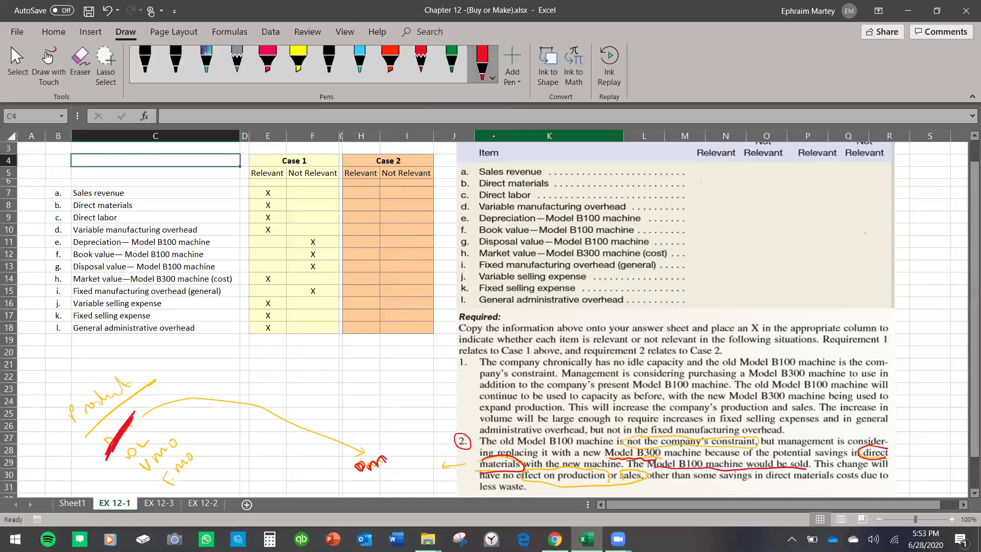
{"action": "left_click_drag", "start_coordinate": [463, 465], "coordinate": [442, 469]}
{"action": "left_click_drag", "start_coordinate": [449, 462], "coordinate": [442, 469]}
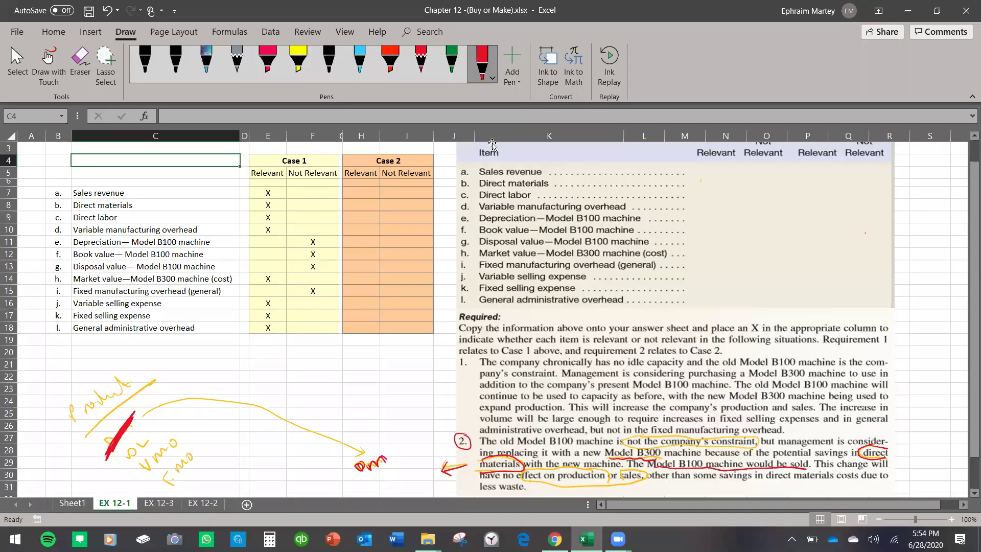
Mark Sales revenue as Not Relevant in Case 2 with an X
{"action": "key", "text": "Down"}
{"action": "key", "text": "Down"}
{"action": "key", "text": "Down"}
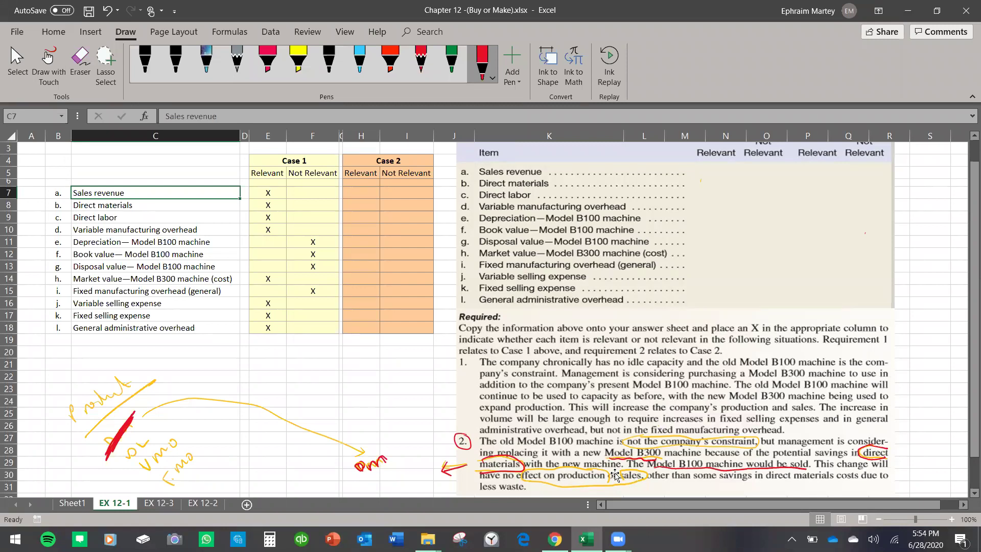
{"action": "left_click", "coordinate": [393, 193]}
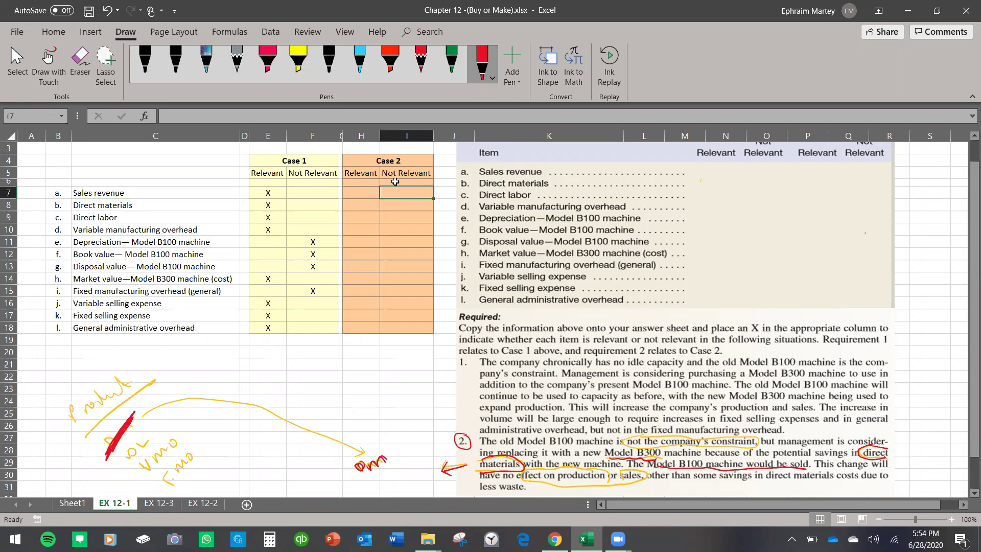
{"action": "type", "text": "X"}
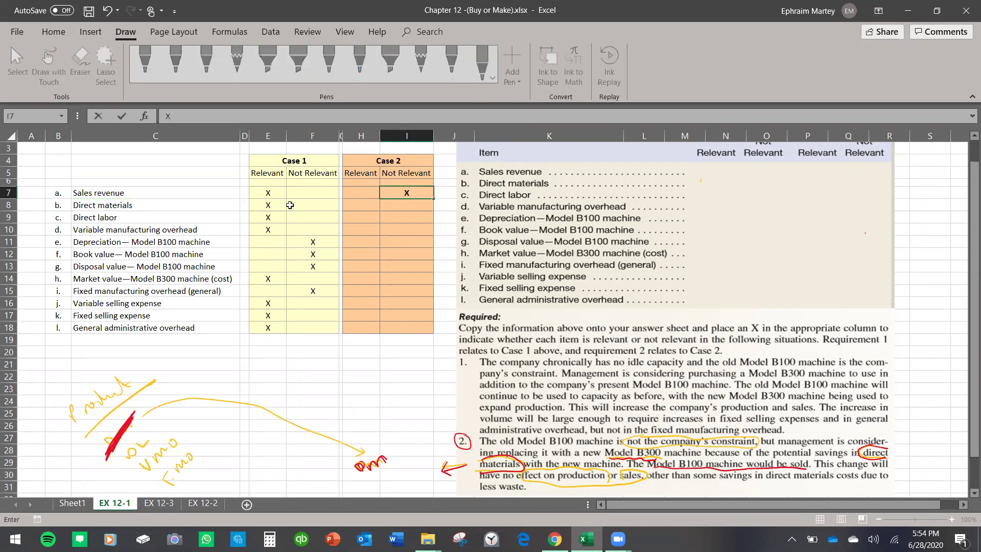
For Direct materials, underline "savings" in requirement 2 and handwrite "$1,000 → $700 – 300" in red beside the Sales revenue line of the problem
{"action": "left_click", "coordinate": [163, 207]}
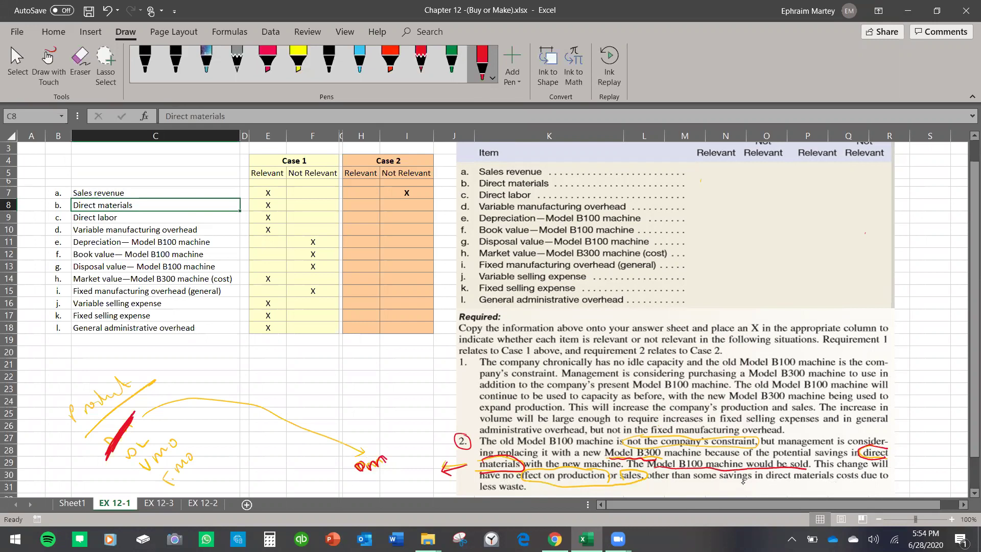
{"action": "left_click_drag", "start_coordinate": [719, 483], "coordinate": [755, 482]}
{"action": "mouse_move", "coordinate": [731, 173]}
{"action": "left_mouse_down"}
{"action": "mouse_move", "coordinate": [734, 185]}
{"action": "mouse_move", "coordinate": [776, 174]}
{"action": "left_mouse_up"}
{"action": "left_click_drag", "start_coordinate": [716, 175], "coordinate": [715, 190]}
{"action": "left_click_drag", "start_coordinate": [796, 176], "coordinate": [808, 177]}
{"action": "left_click_drag", "start_coordinate": [825, 175], "coordinate": [832, 183]}
{"action": "left_click_drag", "start_coordinate": [847, 175], "coordinate": [847, 176]}
{"action": "left_click_drag", "start_coordinate": [862, 173], "coordinate": [822, 191]}
{"action": "left_click_drag", "start_coordinate": [881, 174], "coordinate": [891, 173]}
{"action": "mouse_move", "coordinate": [900, 169]}
{"action": "left_mouse_down"}
{"action": "mouse_move", "coordinate": [905, 182]}
{"action": "mouse_move", "coordinate": [915, 173]}
{"action": "left_mouse_up"}
{"action": "left_click_drag", "start_coordinate": [931, 172], "coordinate": [930, 173]}
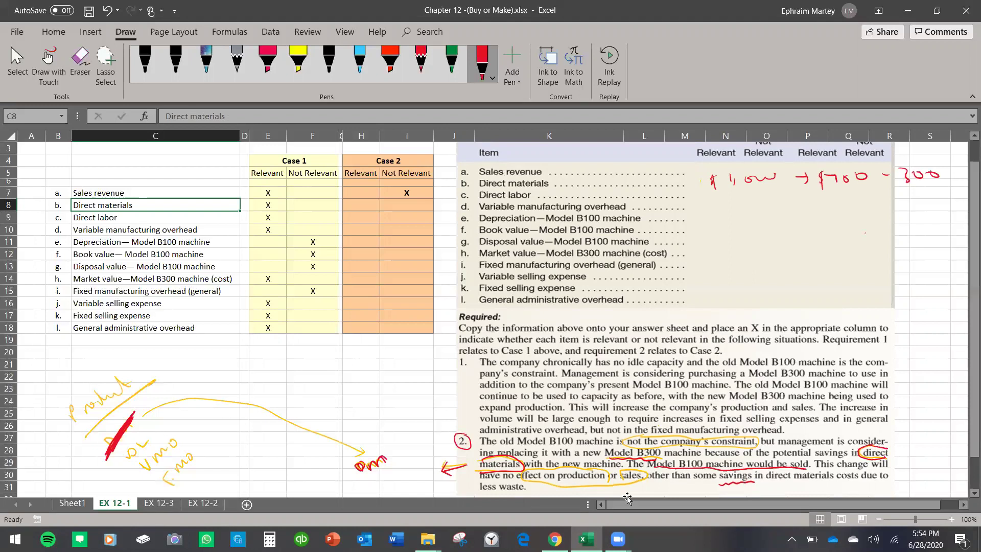
Check the relevance definitions on Sheet1, and mark Direct materials as Relevant in Case 2 on EX 12-1 with an X
{"action": "left_click", "coordinate": [62, 505]}
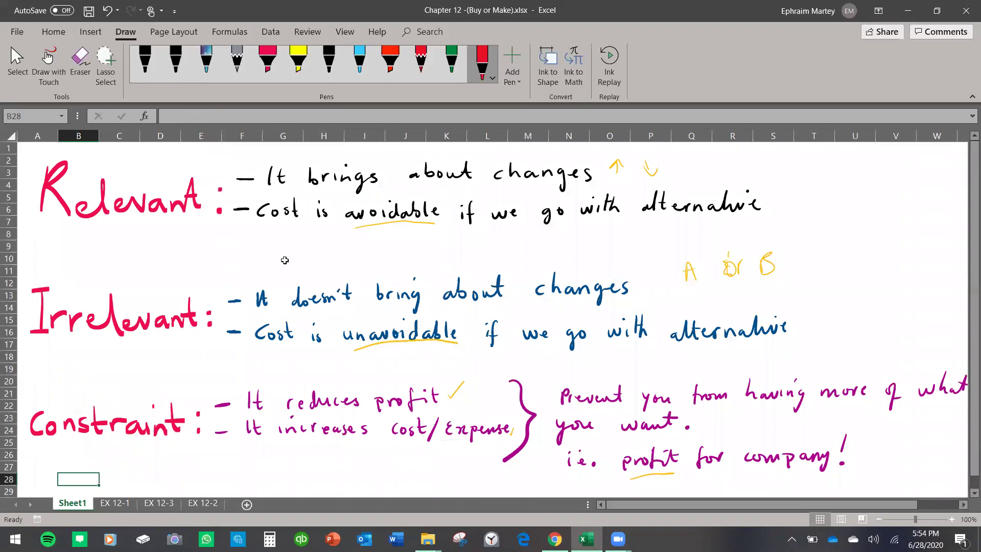
{"action": "left_click", "coordinate": [120, 504]}
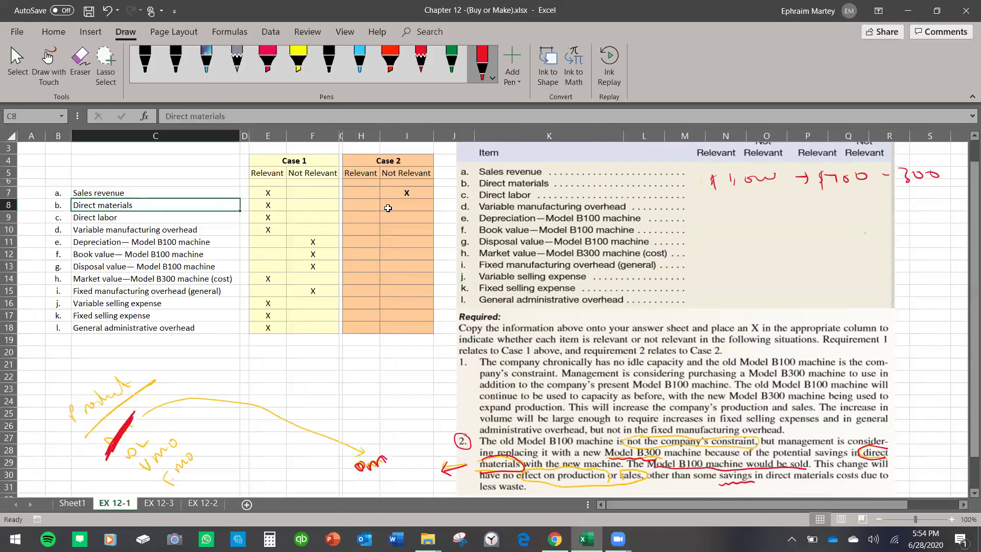
{"action": "left_click", "coordinate": [361, 205]}
{"action": "type", "text": "X"}
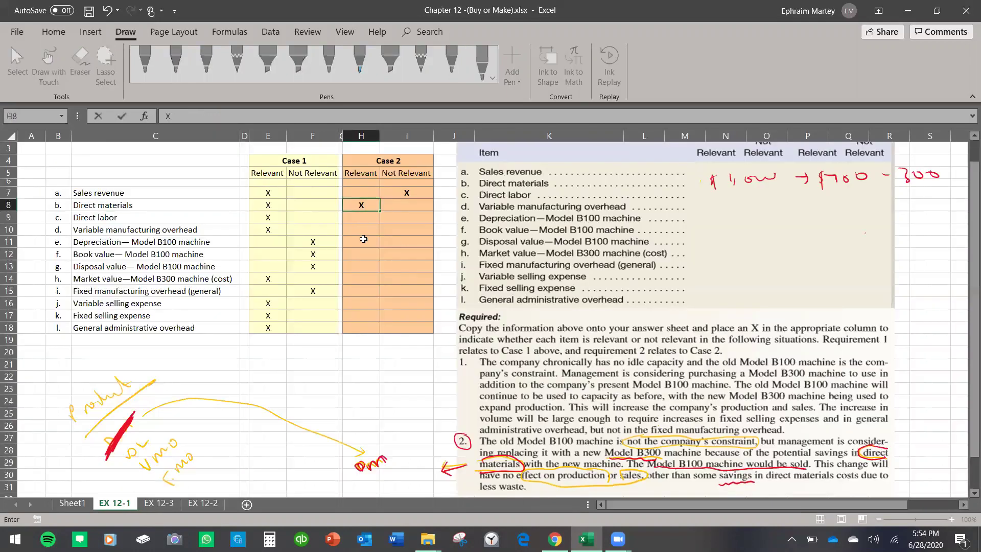
Mark Direct labor and Variable manufacturing overhead as Not Relevant in Case 2 with an X each
{"action": "left_click", "coordinate": [166, 217]}
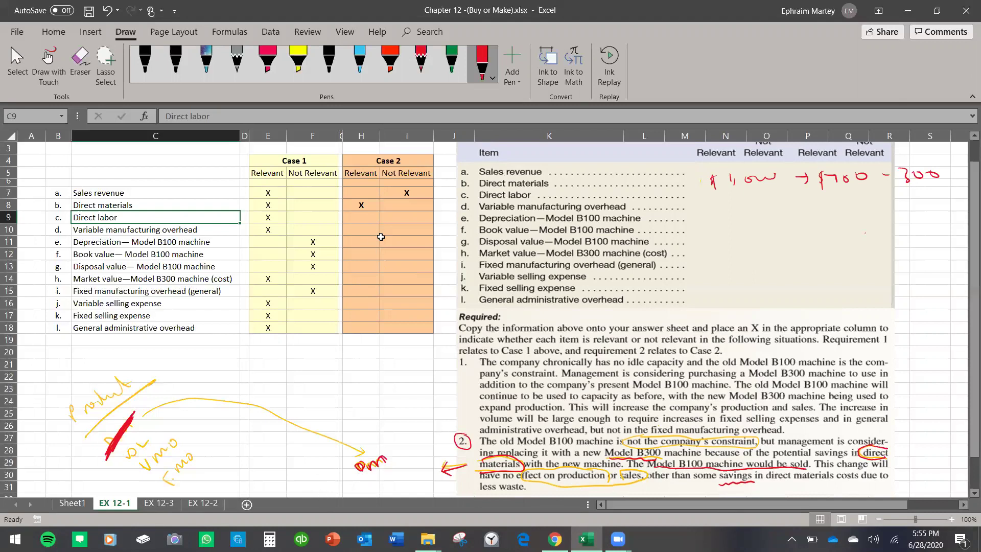
{"action": "left_click", "coordinate": [406, 217]}
{"action": "type", "text": "X"}
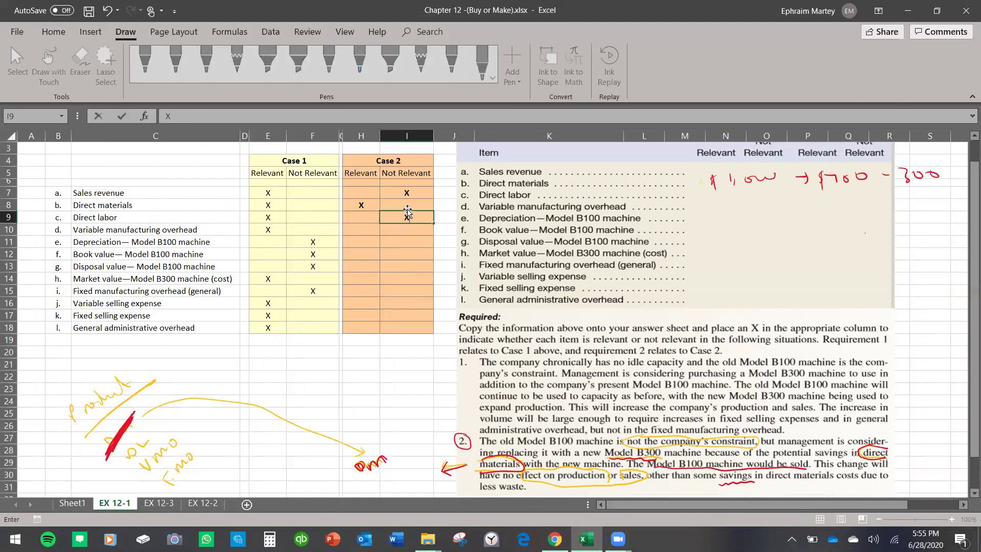
{"action": "left_click", "coordinate": [188, 235]}
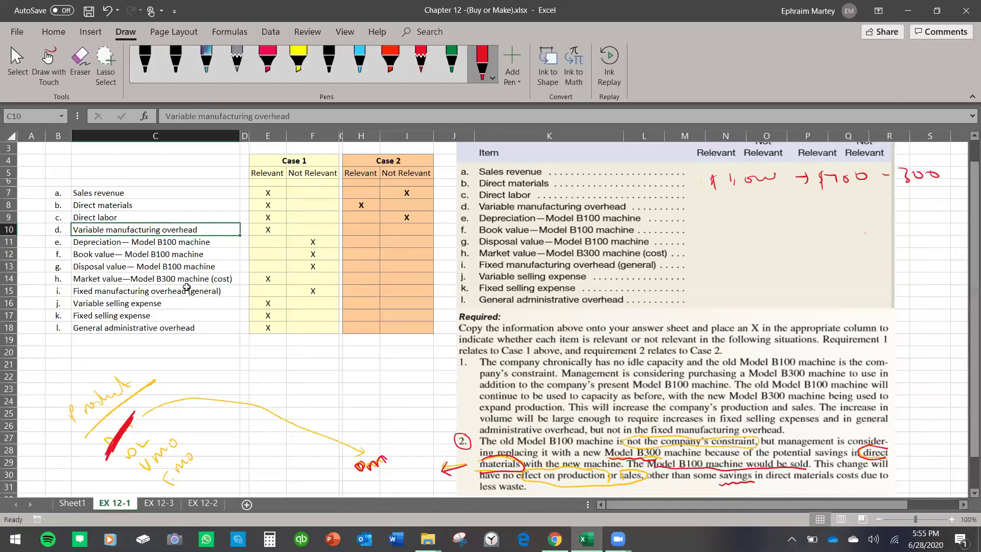
{"action": "left_click", "coordinate": [422, 231]}
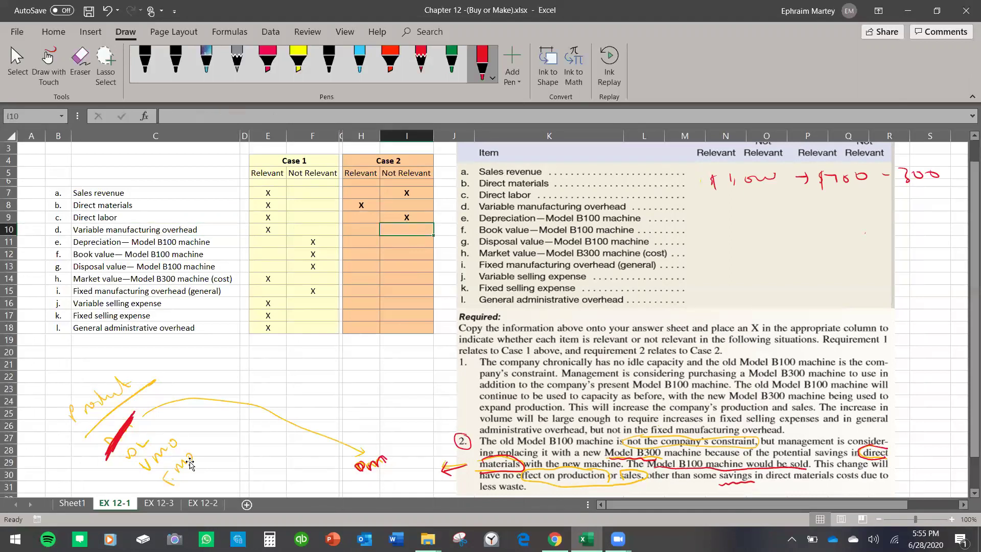
{"action": "type", "text": "X"}
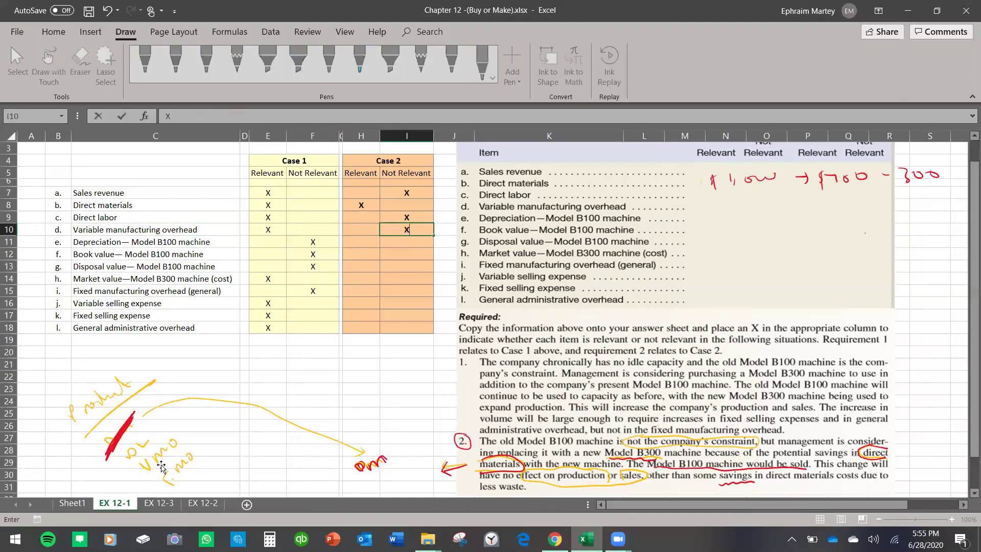
For Depreciation—Model B100 machine, handwrite "$2,000 → 2,000" in red beside the problem's item list
{"action": "left_click", "coordinate": [207, 244]}
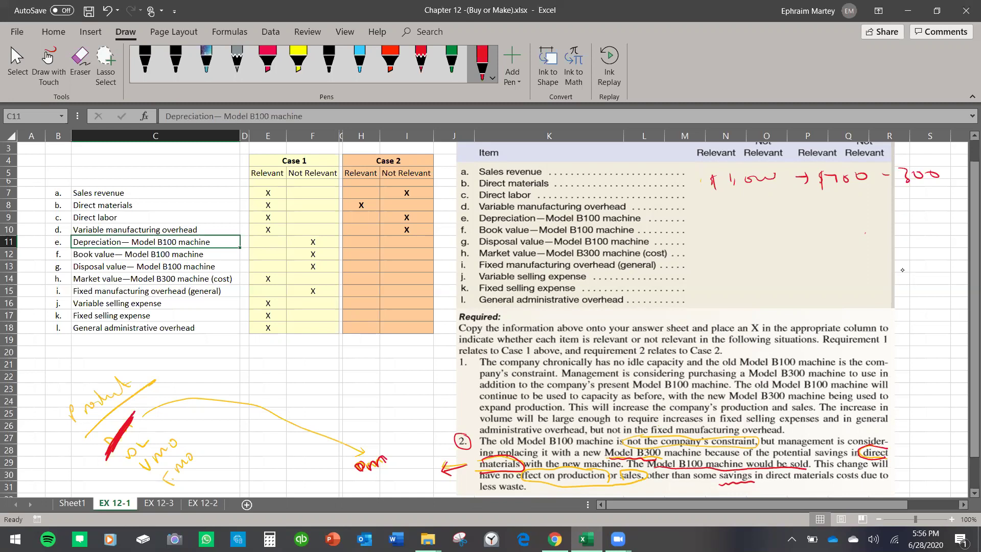
{"action": "mouse_move", "coordinate": [702, 217]}
{"action": "left_mouse_down"}
{"action": "mouse_move", "coordinate": [709, 231]}
{"action": "mouse_move", "coordinate": [748, 220]}
{"action": "mouse_move", "coordinate": [690, 224]}
{"action": "mouse_move", "coordinate": [692, 236]}
{"action": "left_mouse_up"}
{"action": "left_click_drag", "start_coordinate": [772, 219], "coordinate": [843, 219]}
{"action": "left_click_drag", "start_coordinate": [856, 214], "coordinate": [881, 210]}
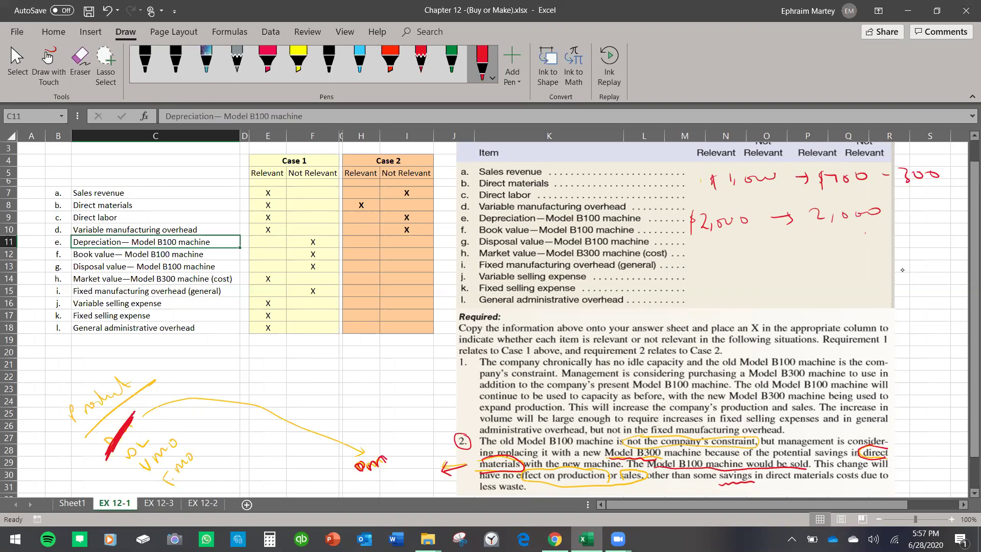
Label the handwritten amounts "old" and "new", strike through the old $2,000, and box the new 2,000
{"action": "left_click_drag", "start_coordinate": [711, 248], "coordinate": [712, 249]}
{"action": "mouse_move", "coordinate": [722, 238]}
{"action": "left_mouse_down"}
{"action": "mouse_move", "coordinate": [722, 254]}
{"action": "mouse_move", "coordinate": [736, 238]}
{"action": "left_mouse_up"}
{"action": "left_click_drag", "start_coordinate": [825, 236], "coordinate": [877, 228]}
{"action": "left_click_drag", "start_coordinate": [736, 203], "coordinate": [703, 250]}
{"action": "mouse_move", "coordinate": [807, 197]}
{"action": "left_mouse_down"}
{"action": "mouse_move", "coordinate": [890, 191]}
{"action": "mouse_move", "coordinate": [902, 230]}
{"action": "mouse_move", "coordinate": [839, 256]}
{"action": "mouse_move", "coordinate": [807, 211]}
{"action": "left_mouse_up"}
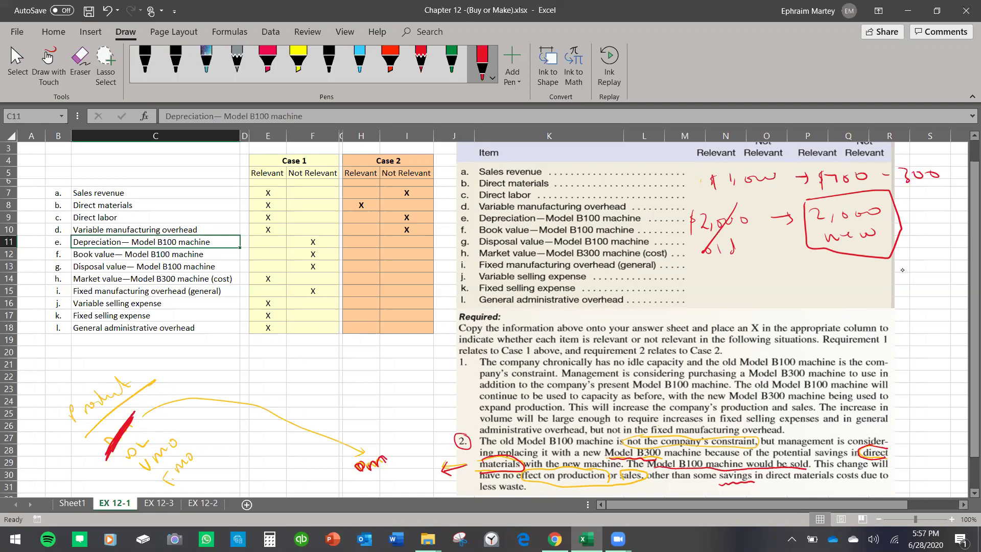
Below the labeled amounts, draw an up arrow under "old" and handwrite "new" with a down arrow in red
{"action": "left_click_drag", "start_coordinate": [723, 290], "coordinate": [724, 273]}
{"action": "left_click_drag", "start_coordinate": [717, 285], "coordinate": [734, 282]}
{"action": "mouse_move", "coordinate": [794, 287]}
{"action": "left_mouse_down"}
{"action": "mouse_move", "coordinate": [843, 268]}
{"action": "mouse_move", "coordinate": [869, 292]}
{"action": "mouse_move", "coordinate": [878, 280]}
{"action": "left_mouse_up"}
Mark Depreciation and Book value of the Model B100 machine as Not Relevant in Case 2 with an X each
{"action": "left_click", "coordinate": [404, 243]}
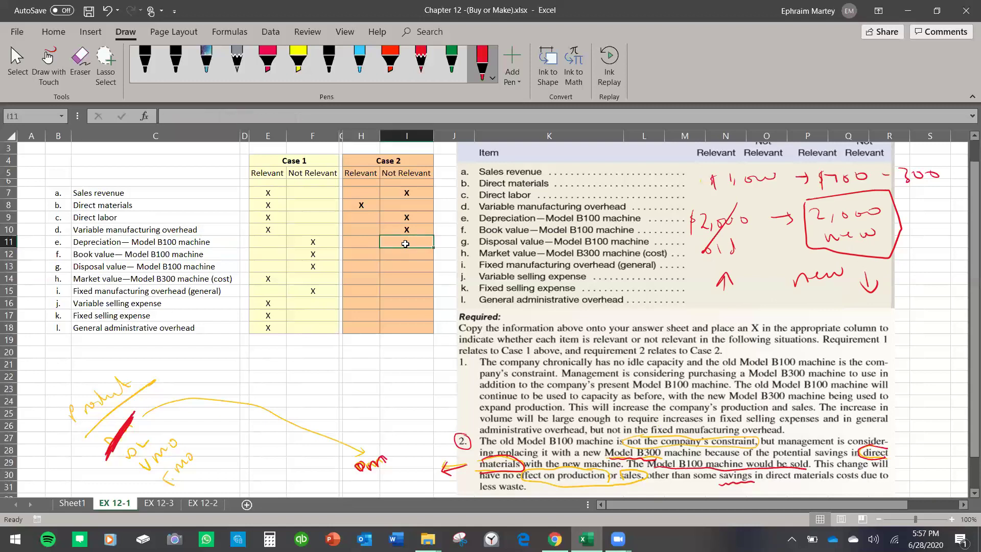
{"action": "type", "text": "X"}
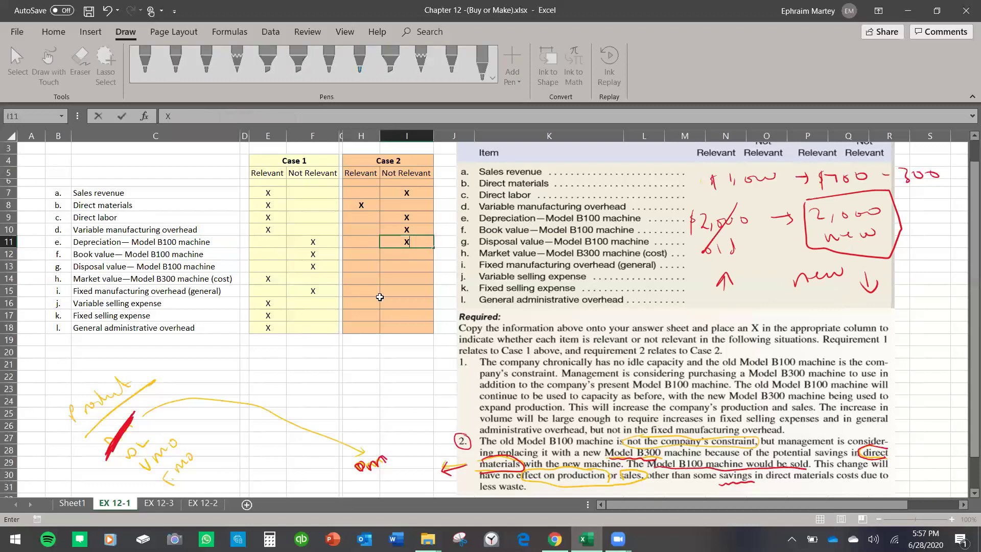
{"action": "left_click", "coordinate": [418, 253]}
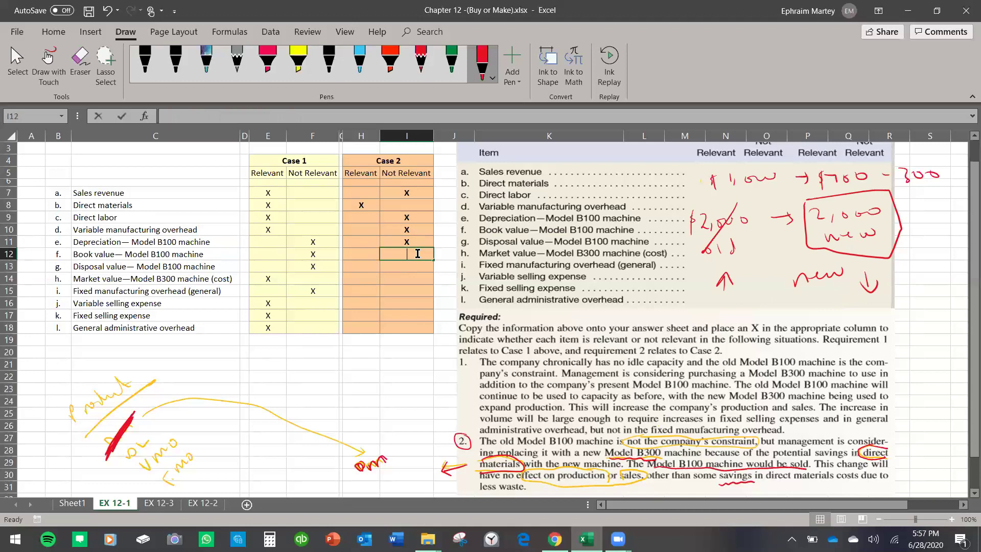
{"action": "type", "text": "X"}
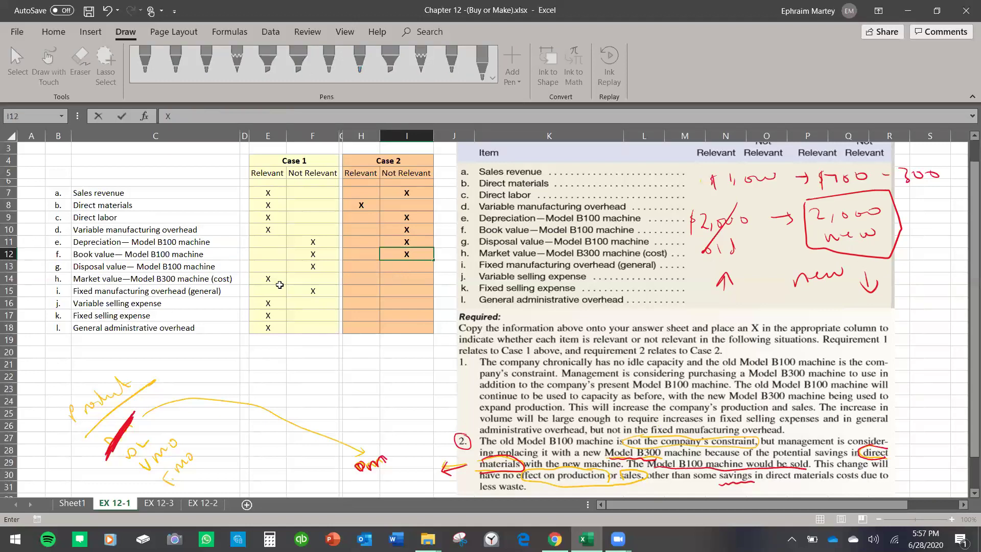
{"action": "left_click", "coordinate": [210, 255]}
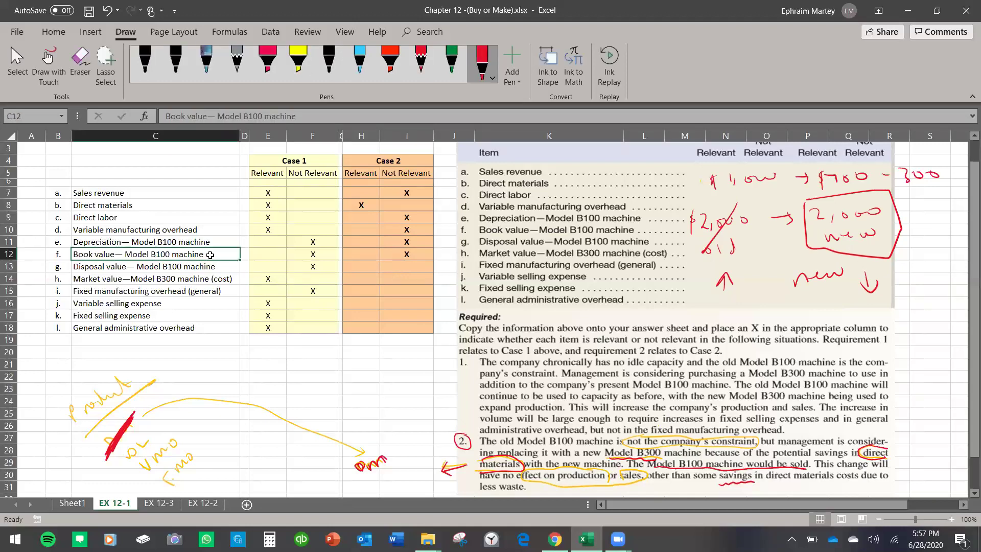
For Disposal value—Model B100 machine, handwrite "Gain & Losses" in red beside the "Item" heading and underline both words
{"action": "left_click", "coordinate": [199, 270]}
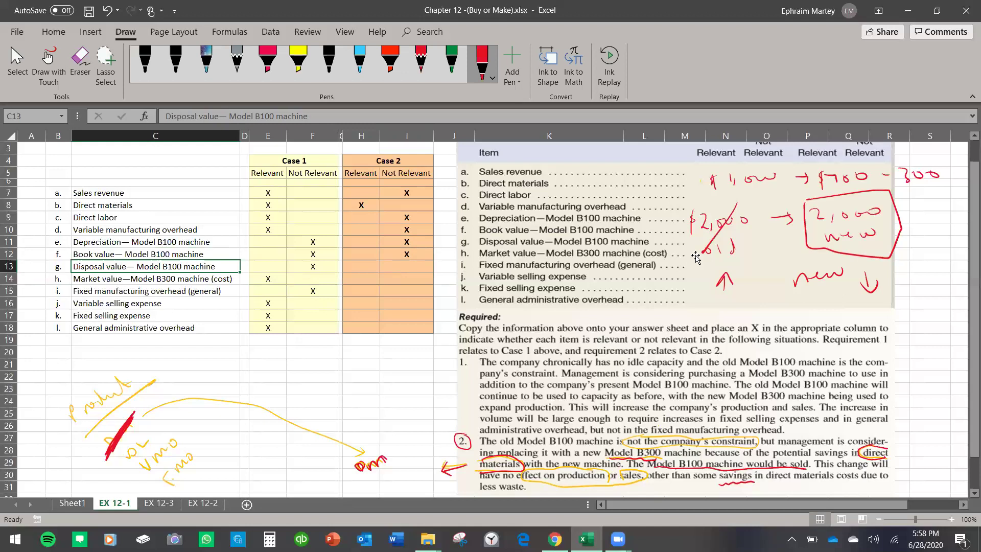
{"action": "mouse_move", "coordinate": [508, 151]}
{"action": "left_mouse_down"}
{"action": "mouse_move", "coordinate": [513, 160]}
{"action": "mouse_move", "coordinate": [596, 153]}
{"action": "mouse_move", "coordinate": [622, 162]}
{"action": "left_mouse_up"}
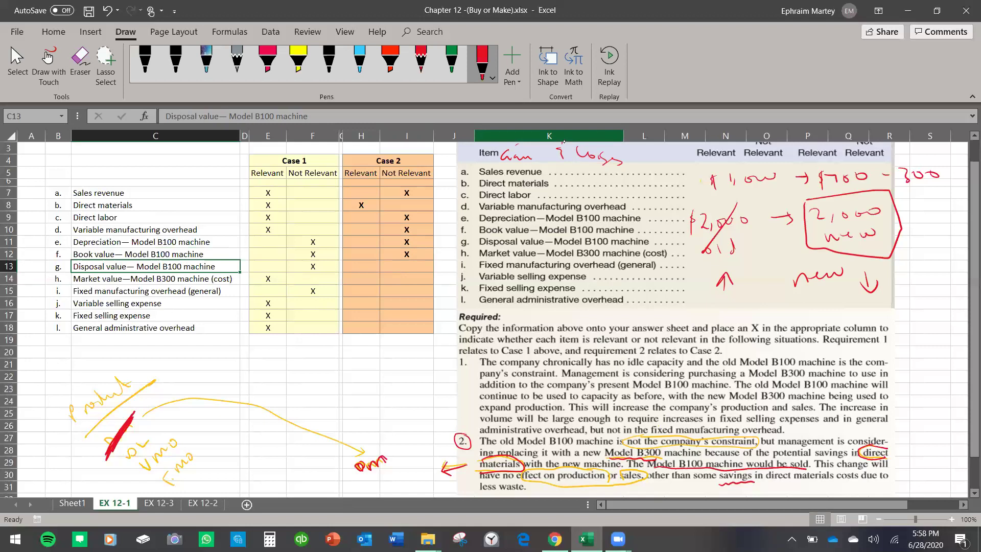
{"action": "left_click_drag", "start_coordinate": [498, 167], "coordinate": [610, 167]}
Mark Disposal value—Model B100 machine and Market value—Model B300 machine (cost) as Relevant in Case 2 with an X each
{"action": "left_click", "coordinate": [369, 268]}
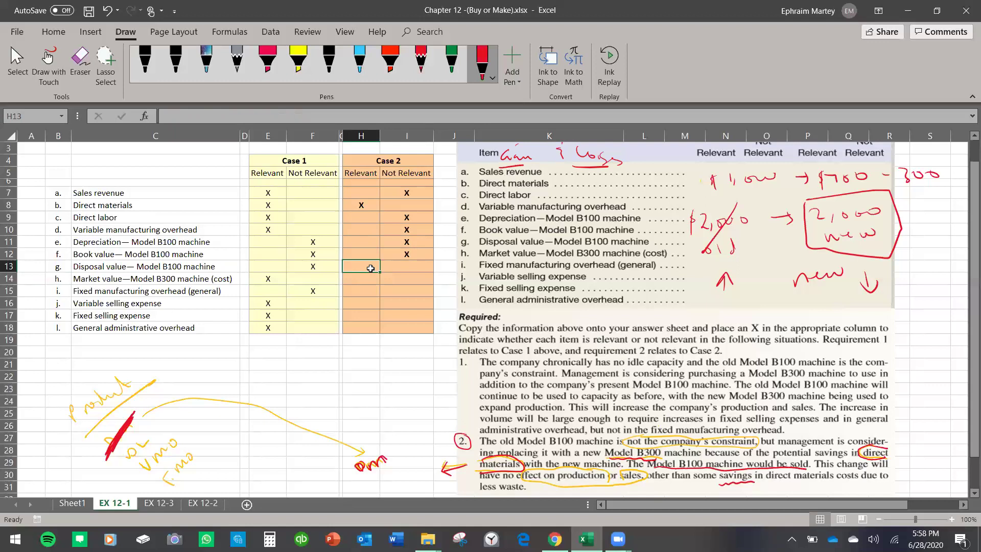
{"action": "type", "text": "X"}
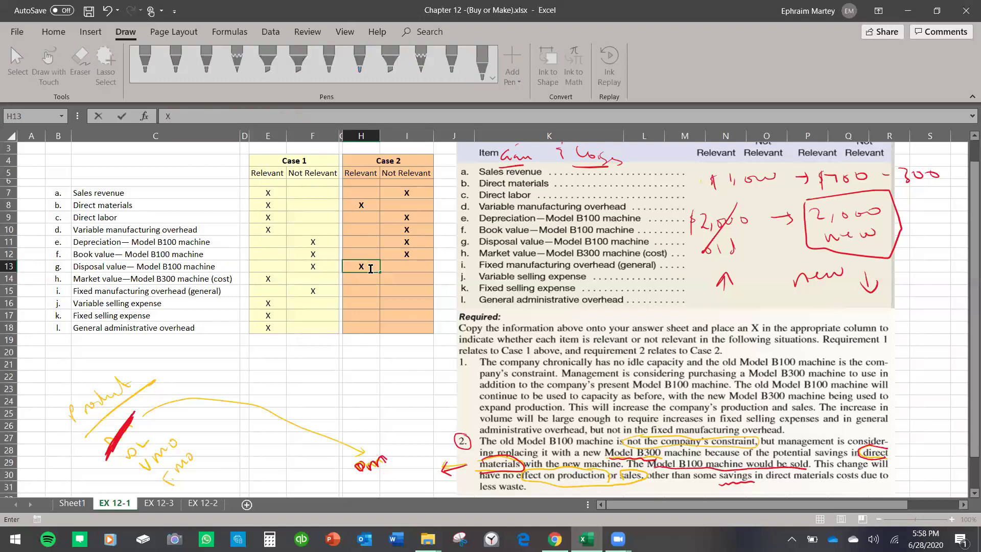
{"action": "left_click", "coordinate": [371, 281]}
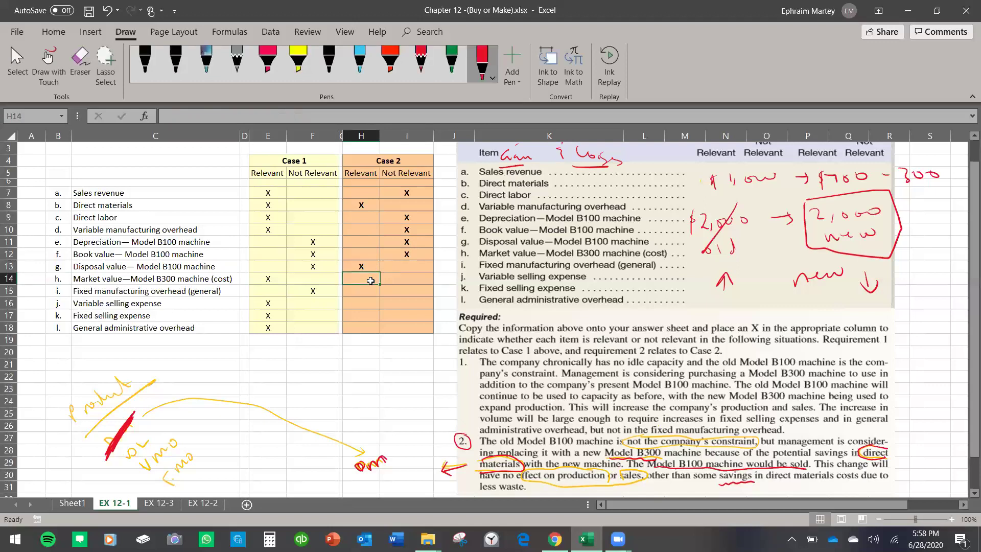
{"action": "left_click", "coordinate": [154, 284]}
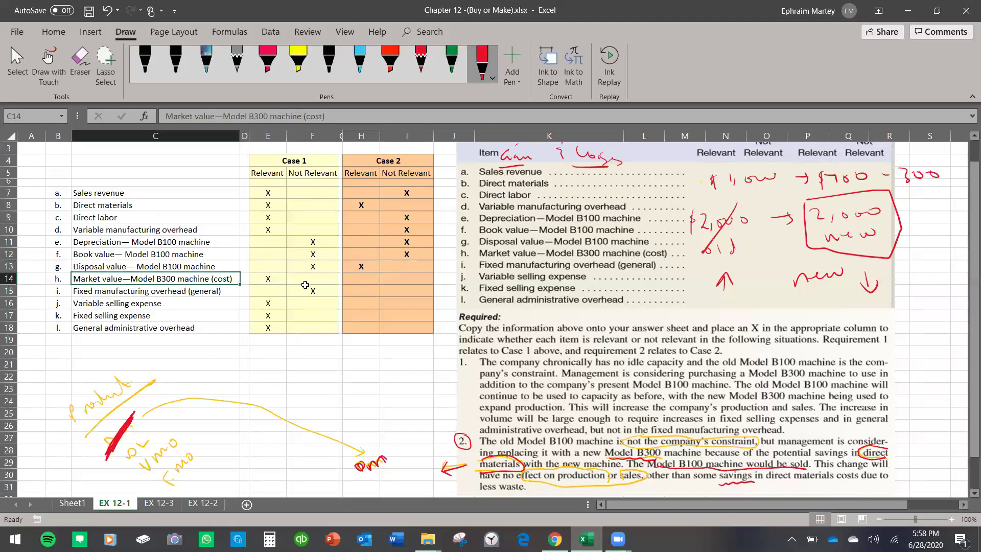
{"action": "left_click", "coordinate": [364, 280]}
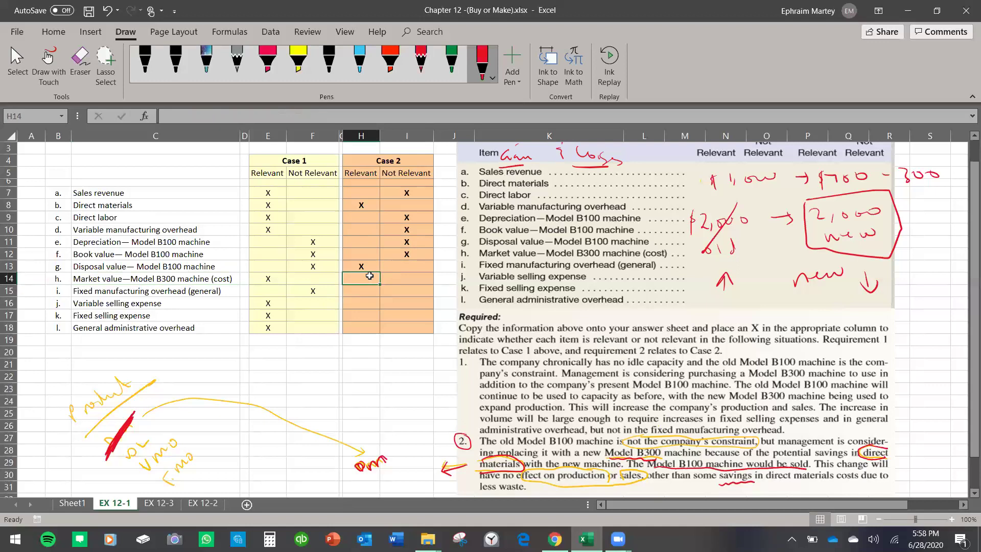
{"action": "type", "text": "X"}
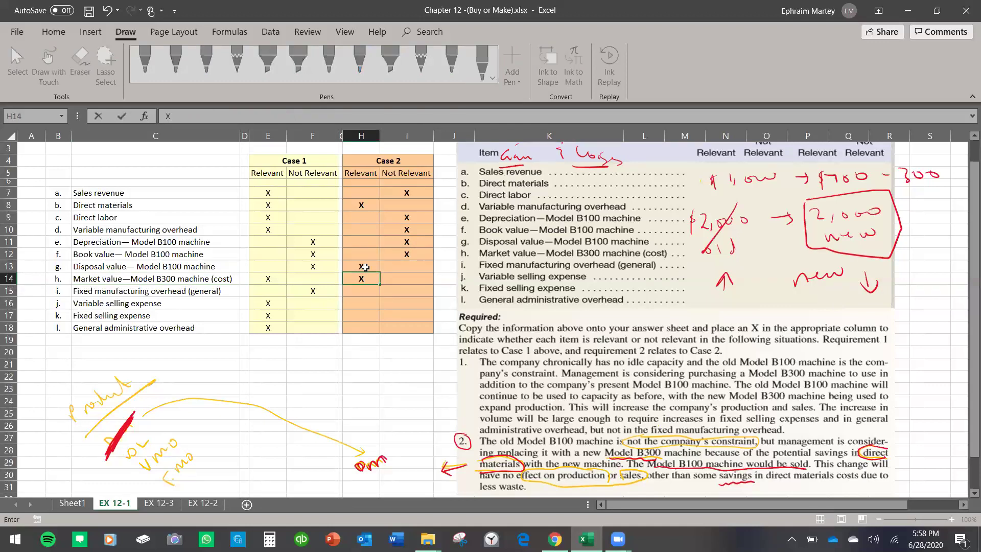
Mark Fixed manufacturing overhead (general) as Not Relevant in Case 2 with an X
{"action": "left_click", "coordinate": [196, 290]}
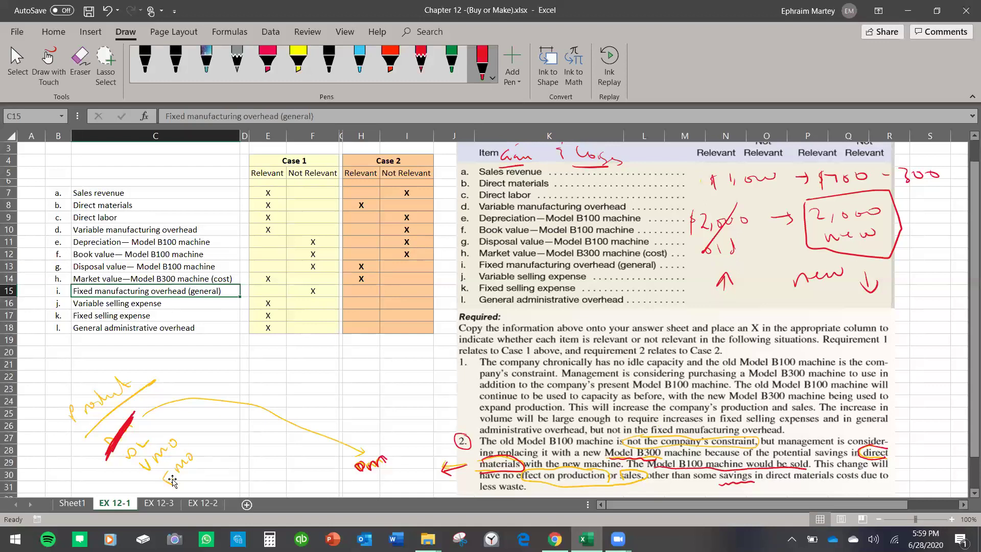
{"action": "left_click", "coordinate": [404, 293]}
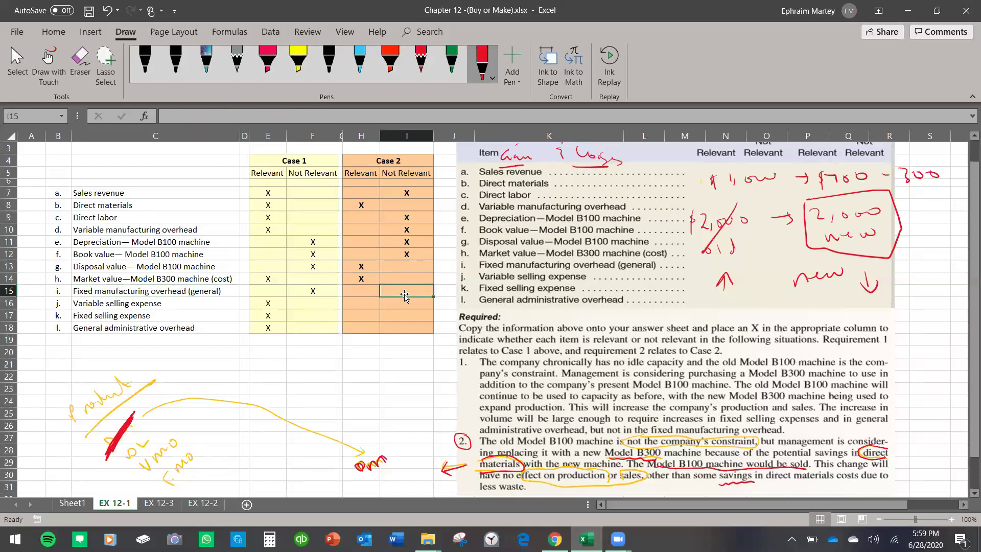
{"action": "type", "text": "X"}
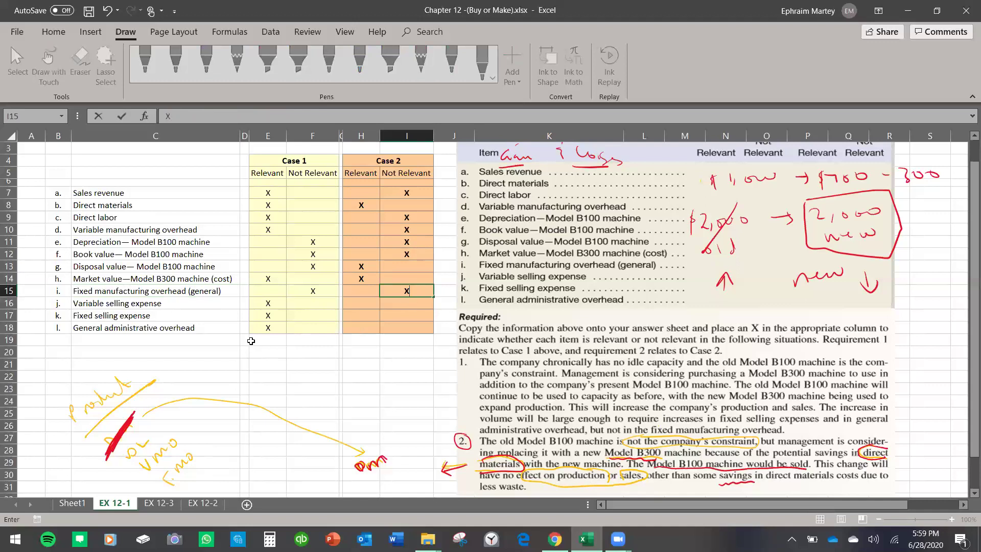
For Variable selling expense, handwrite "Sales" and "Same" in red below the Case columns, with a short bold stroke between the words
{"action": "left_click", "coordinate": [183, 308]}
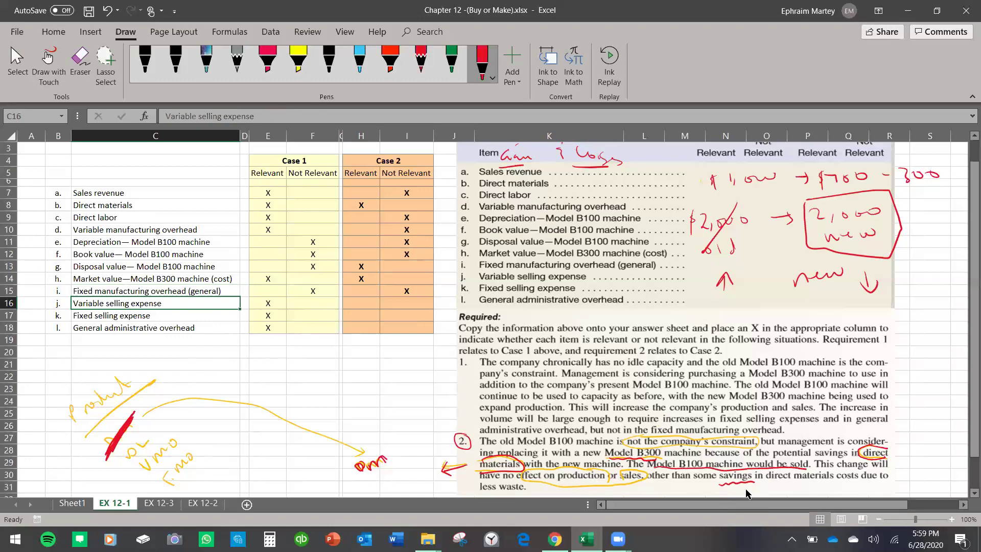
{"action": "mouse_move", "coordinate": [272, 356]}
{"action": "left_mouse_down"}
{"action": "mouse_move", "coordinate": [262, 367]}
{"action": "mouse_move", "coordinate": [293, 366]}
{"action": "mouse_move", "coordinate": [297, 352]}
{"action": "mouse_move", "coordinate": [318, 362]}
{"action": "mouse_move", "coordinate": [363, 355]}
{"action": "left_mouse_up"}
{"action": "mouse_move", "coordinate": [392, 348]}
{"action": "left_mouse_down"}
{"action": "mouse_move", "coordinate": [386, 356]}
{"action": "mouse_move", "coordinate": [434, 345]}
{"action": "left_mouse_up"}
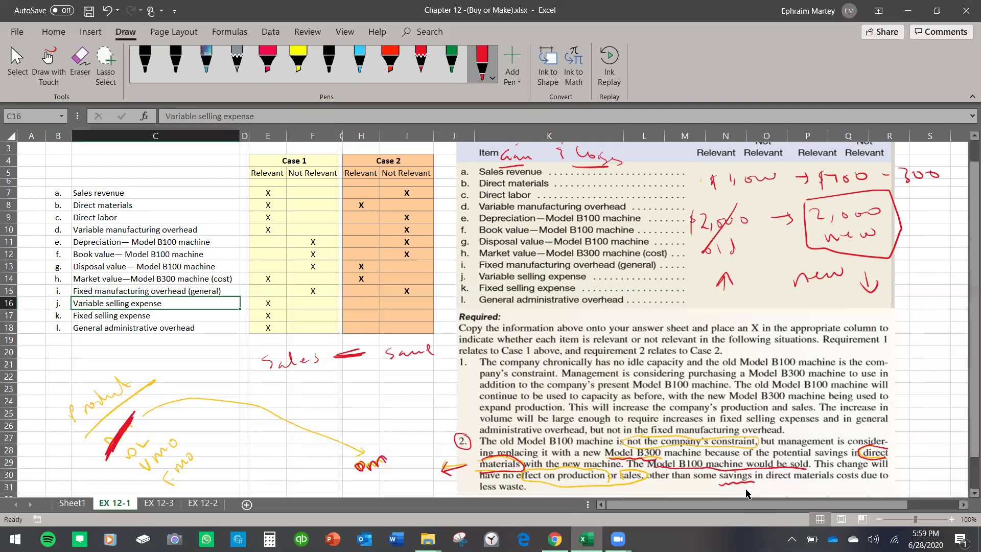
Mark Variable selling expense, Fixed selling expense and General administrative overhead as Not Relevant in Case 2 with an X each
{"action": "left_click", "coordinate": [395, 305]}
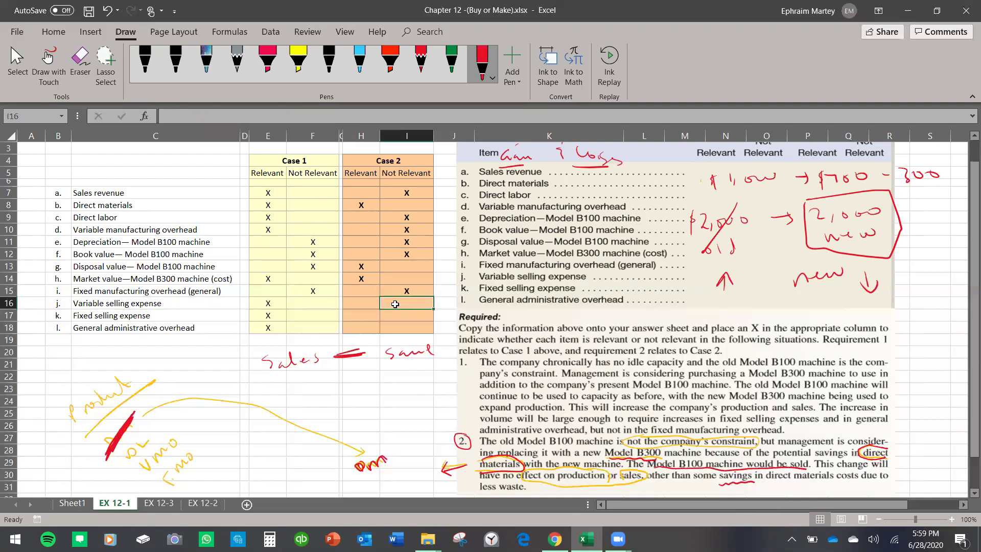
{"action": "type", "text": "X"}
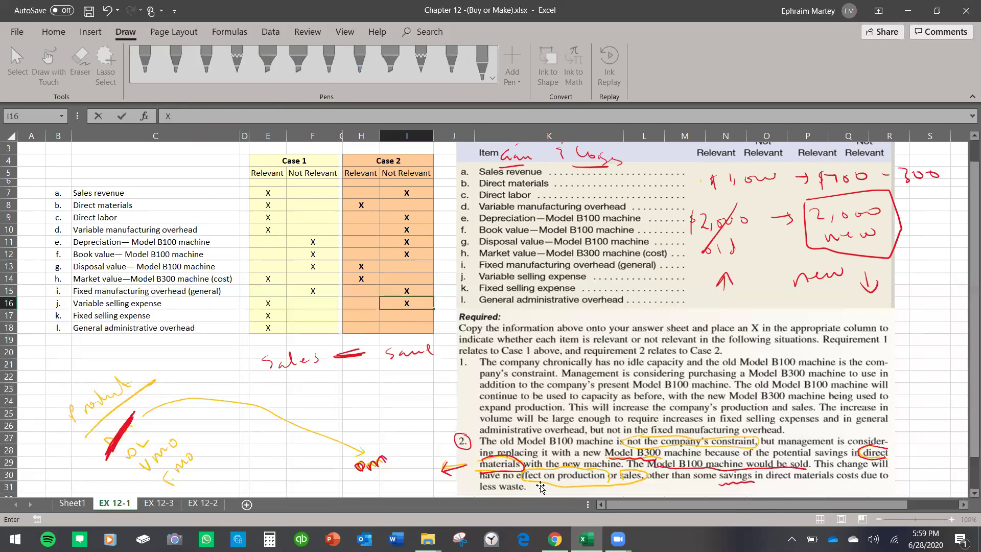
{"action": "left_click", "coordinate": [401, 314]}
{"action": "type", "text": "X"}
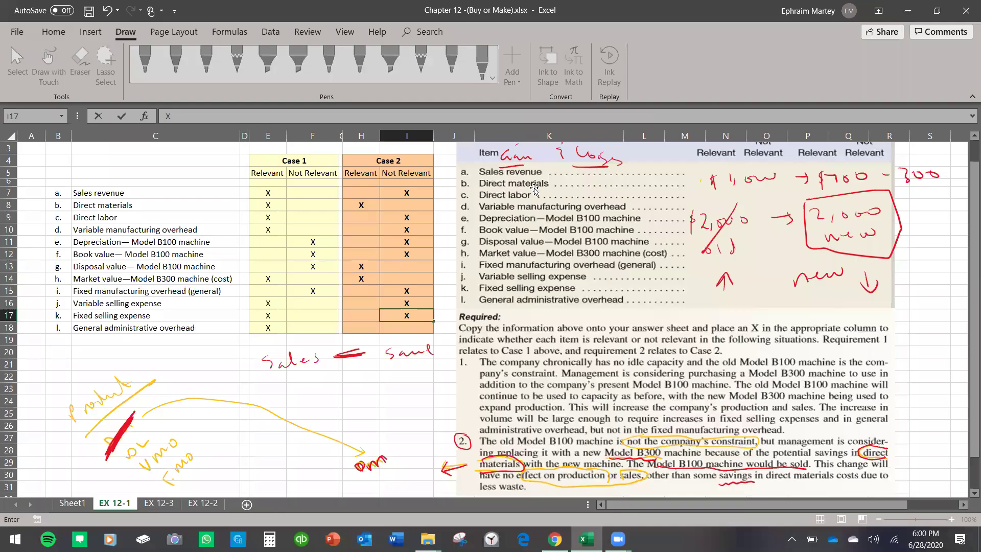
{"action": "key", "text": "Return"}
{"action": "type", "text": "X"}
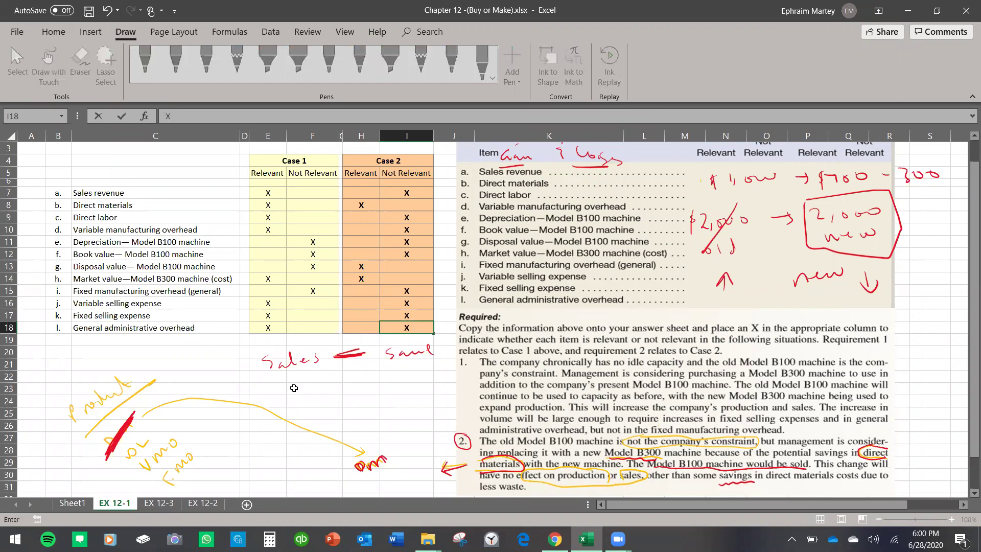
{"action": "left_click", "coordinate": [329, 411]}
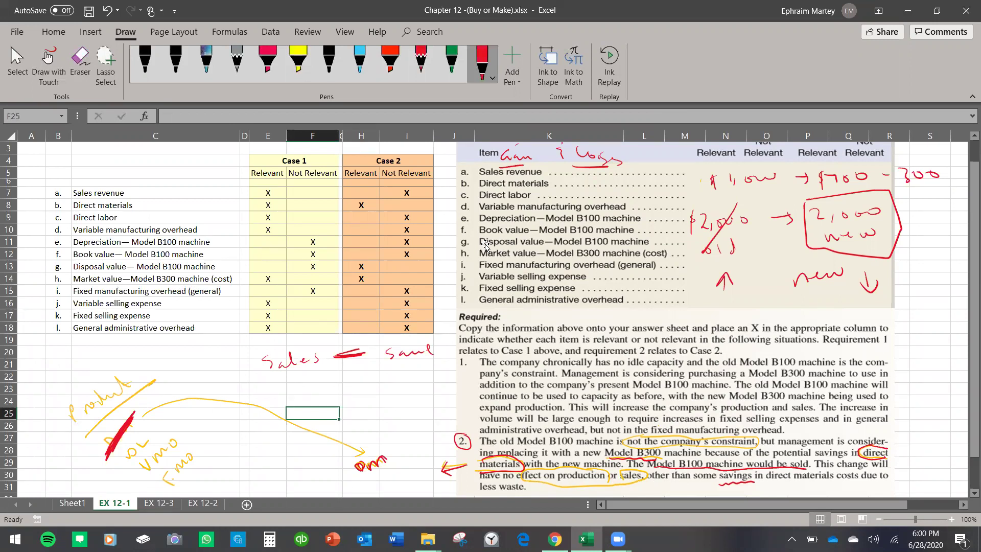
{"action": "left_click_drag", "start_coordinate": [282, 160], "coordinate": [291, 231]}
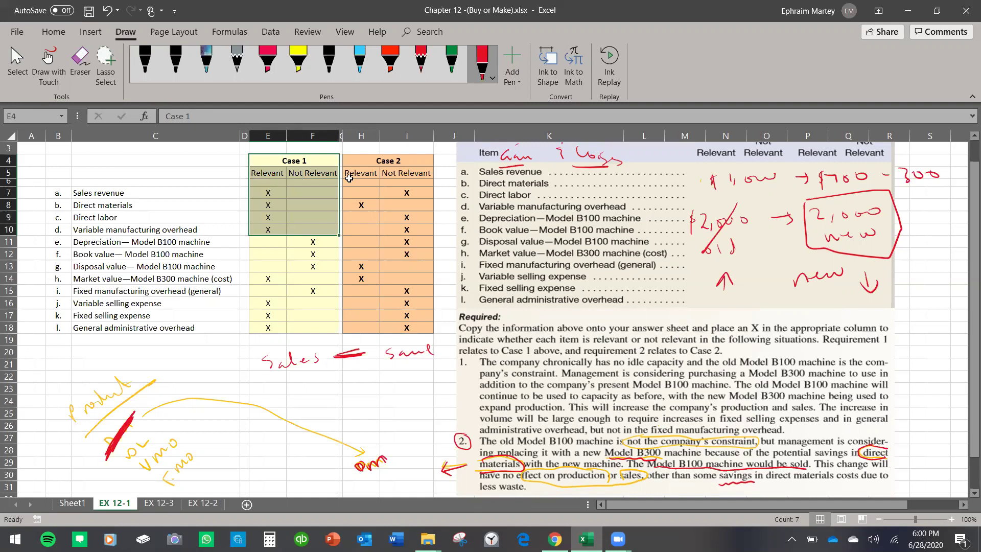
{"action": "left_click_drag", "start_coordinate": [377, 162], "coordinate": [400, 278]}
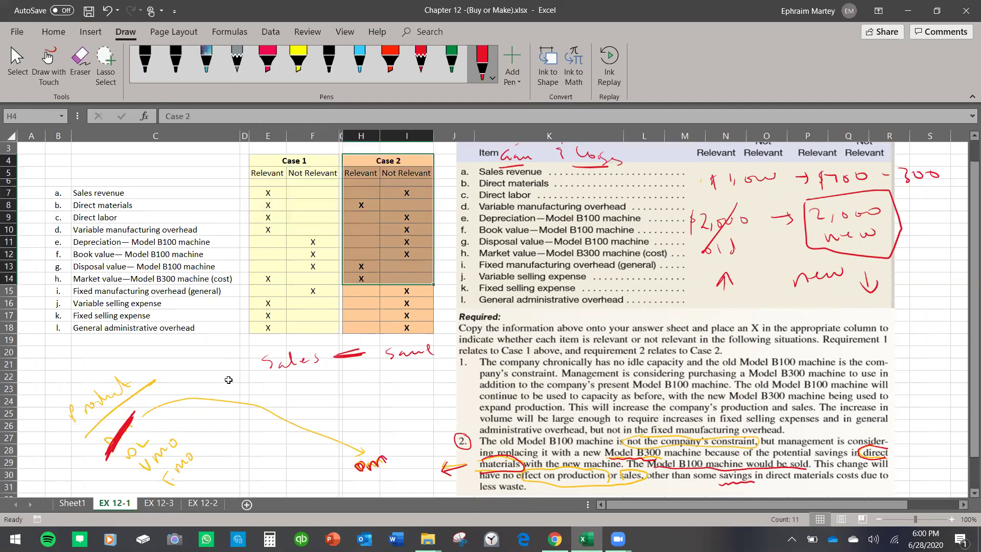
{"action": "left_click", "coordinate": [230, 375]}
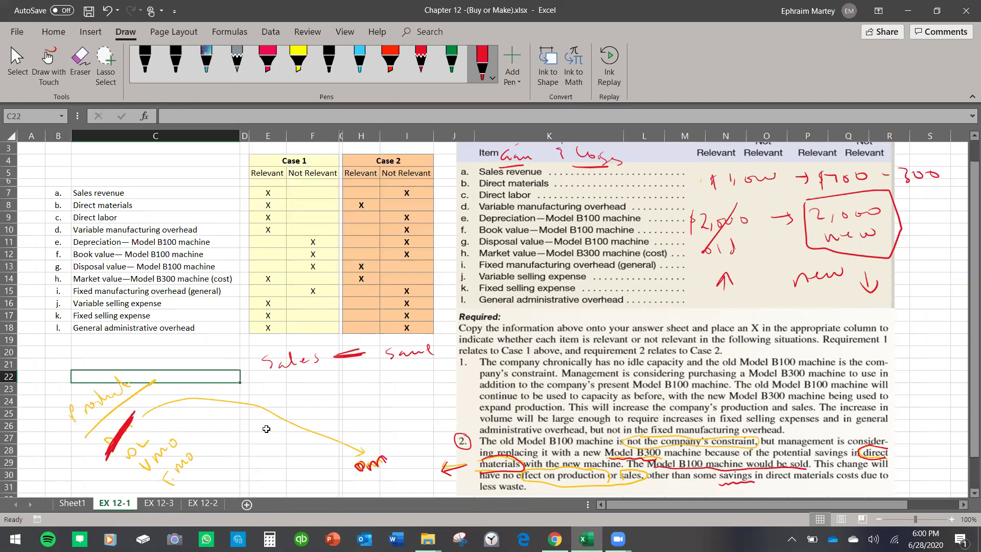
Open the EX 12-3 sheet and reposition the Exercise 12–3 picture so it sits just beside the Question 1 tables
{"action": "left_click", "coordinate": [159, 504]}
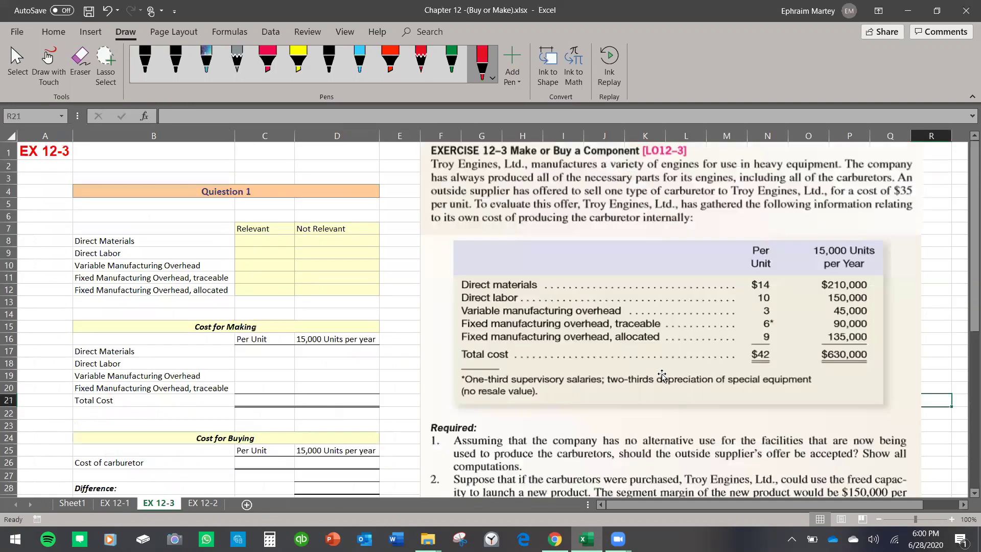
{"action": "left_click_drag", "start_coordinate": [675, 353], "coordinate": [265, 352]}
{"action": "left_click", "coordinate": [389, 347]}
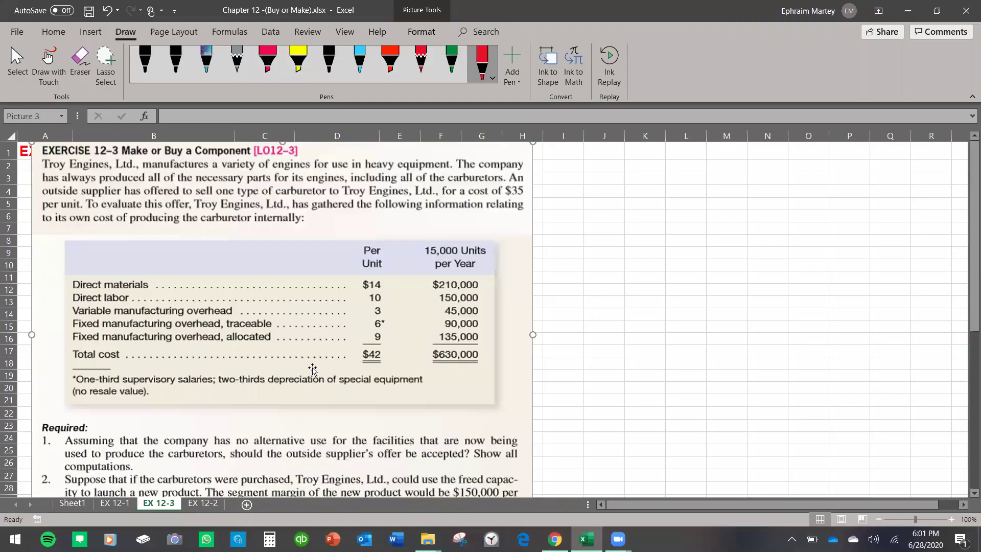
{"action": "left_click_drag", "start_coordinate": [309, 330], "coordinate": [679, 289]}
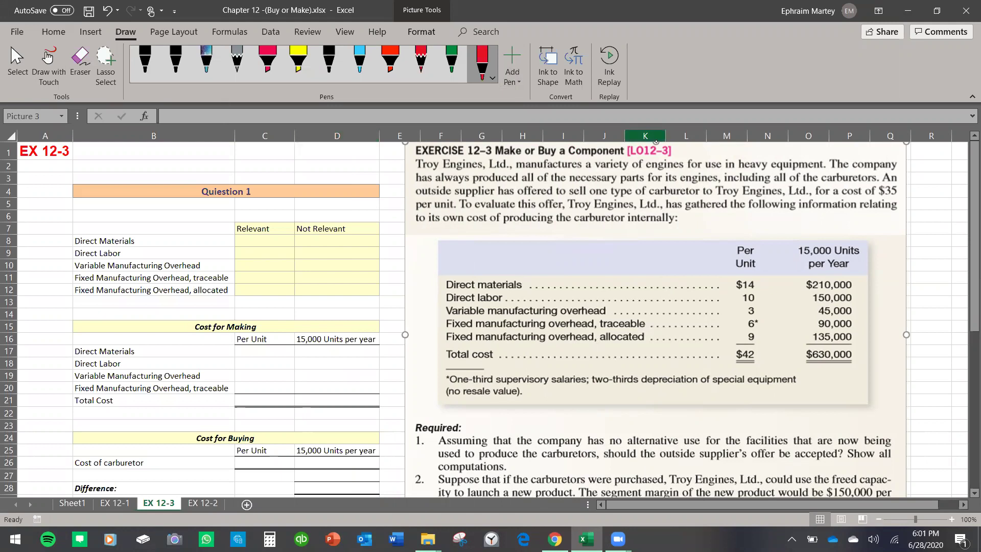
{"action": "key", "text": "Escape"}
Annotate the problem text in red: underline "necessary parts" and "carburetors", draw an arrow from carburetors to "engines", and box $35 with the note "buy"
{"action": "left_click_drag", "start_coordinate": [577, 185], "coordinate": [649, 182]}
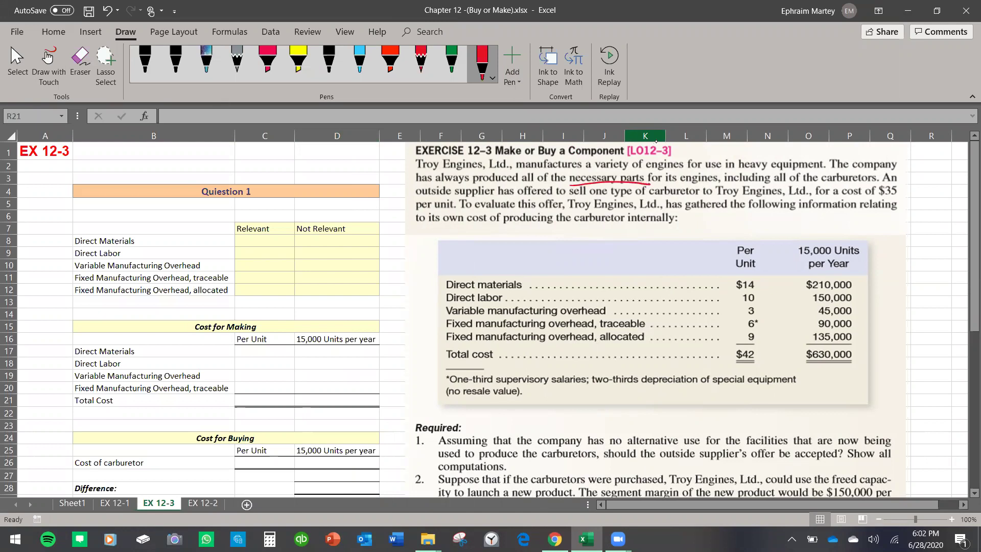
{"action": "mouse_move", "coordinate": [821, 185]}
{"action": "left_mouse_down"}
{"action": "mouse_move", "coordinate": [878, 183]}
{"action": "mouse_move", "coordinate": [738, 150]}
{"action": "mouse_move", "coordinate": [638, 174]}
{"action": "left_mouse_up"}
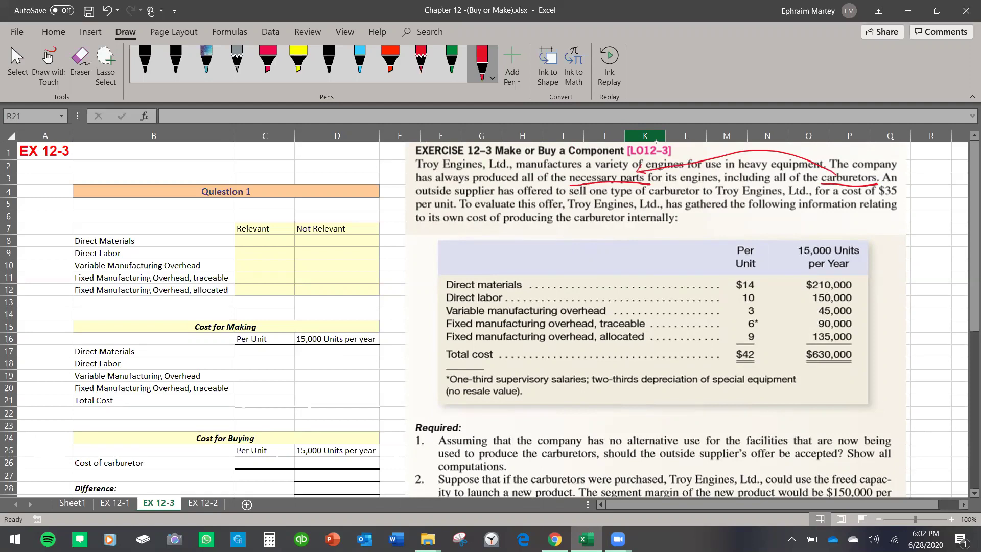
{"action": "mouse_move", "coordinate": [875, 199]}
{"action": "left_mouse_down"}
{"action": "mouse_move", "coordinate": [904, 200]}
{"action": "mouse_move", "coordinate": [906, 181]}
{"action": "mouse_move", "coordinate": [876, 181]}
{"action": "left_mouse_up"}
{"action": "mouse_move", "coordinate": [936, 169]}
{"action": "left_mouse_down"}
{"action": "mouse_move", "coordinate": [923, 179]}
{"action": "mouse_move", "coordinate": [958, 162]}
{"action": "mouse_move", "coordinate": [957, 177]}
{"action": "mouse_move", "coordinate": [940, 165]}
{"action": "left_mouse_up"}
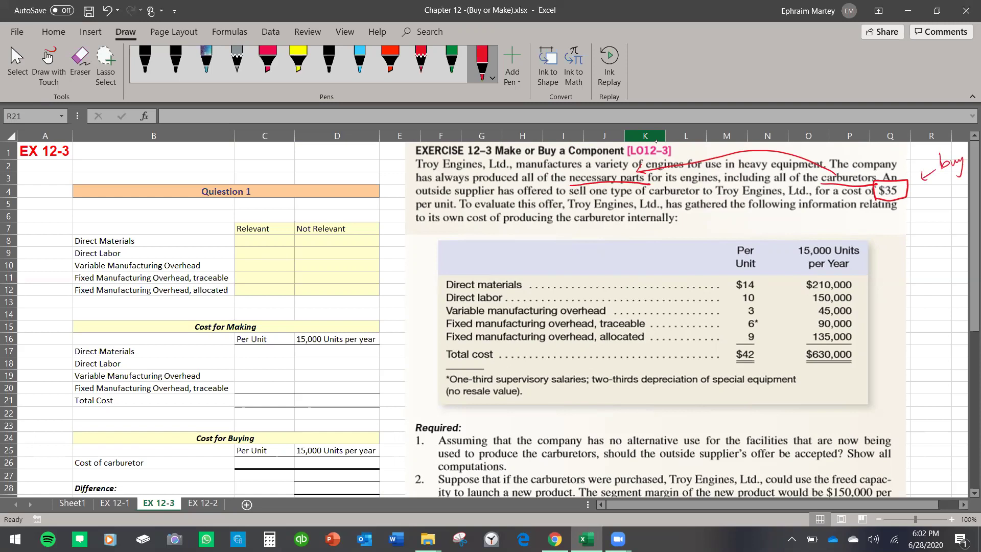
Underline "own cost of producing" in red and enclose the cost table in large curly braces labeled "make"
{"action": "left_click_drag", "start_coordinate": [444, 223], "coordinate": [557, 222]}
{"action": "mouse_move", "coordinate": [444, 248]}
{"action": "left_mouse_down"}
{"action": "mouse_move", "coordinate": [432, 253]}
{"action": "mouse_move", "coordinate": [418, 318]}
{"action": "mouse_move", "coordinate": [424, 370]}
{"action": "mouse_move", "coordinate": [448, 409]}
{"action": "left_mouse_up"}
{"action": "mouse_move", "coordinate": [869, 237]}
{"action": "left_mouse_down"}
{"action": "mouse_move", "coordinate": [886, 255]}
{"action": "mouse_move", "coordinate": [886, 357]}
{"action": "mouse_move", "coordinate": [860, 421]}
{"action": "left_mouse_up"}
{"action": "mouse_move", "coordinate": [908, 319]}
{"action": "left_mouse_down"}
{"action": "mouse_move", "coordinate": [935, 305]}
{"action": "mouse_move", "coordinate": [942, 280]}
{"action": "mouse_move", "coordinate": [963, 295]}
{"action": "left_mouse_up"}
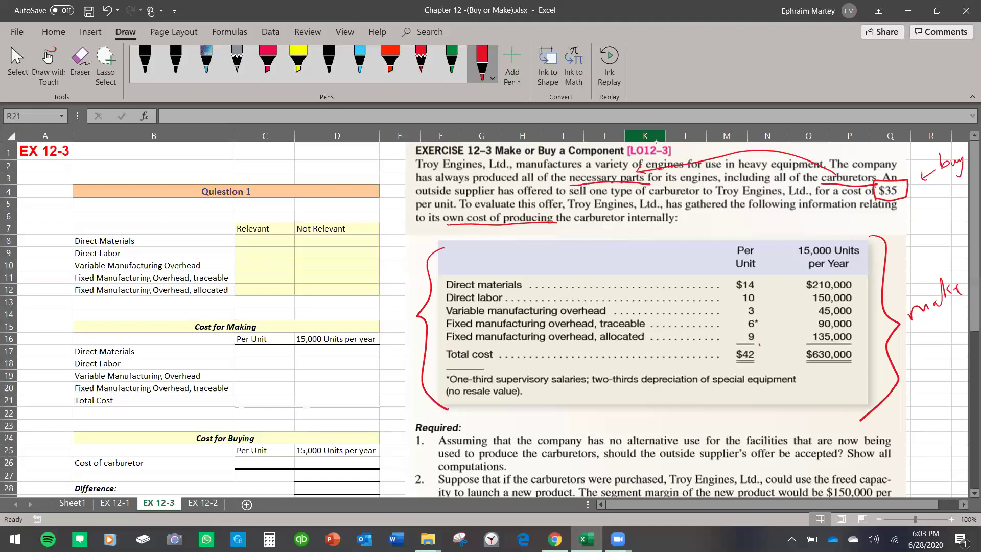
Underline the $42 total cost in red and frame the Per Unit column with vertical lines and a down arrow above it
{"action": "mouse_move", "coordinate": [745, 367]}
{"action": "left_mouse_down"}
{"action": "mouse_move", "coordinate": [761, 365]}
{"action": "mouse_move", "coordinate": [746, 367]}
{"action": "left_mouse_up"}
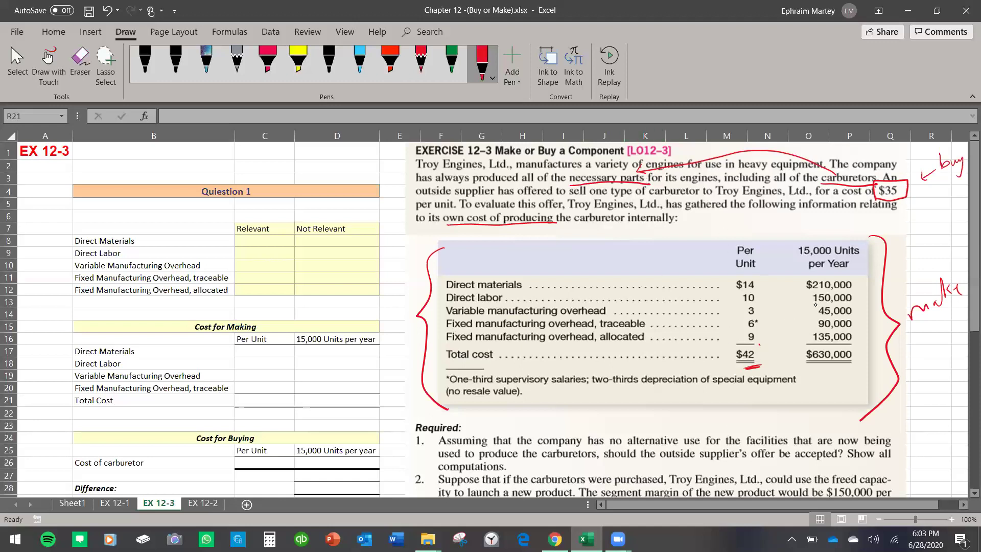
{"action": "mouse_move", "coordinate": [746, 233]}
{"action": "left_mouse_down"}
{"action": "mouse_move", "coordinate": [775, 379]}
{"action": "mouse_move", "coordinate": [728, 346]}
{"action": "mouse_move", "coordinate": [729, 380]}
{"action": "left_mouse_up"}
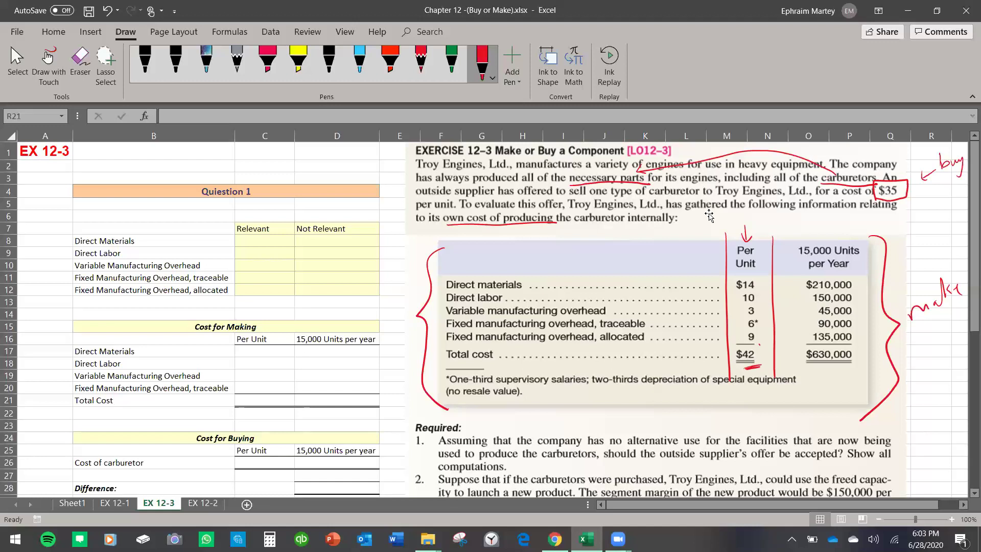
Consult the relevant and irrelevant cost notes on Sheet1, and handwrite "avo" in red in the Direct materials row of the EX 12-3 cost table
{"action": "key", "text": "ctrl+Page_Up"}
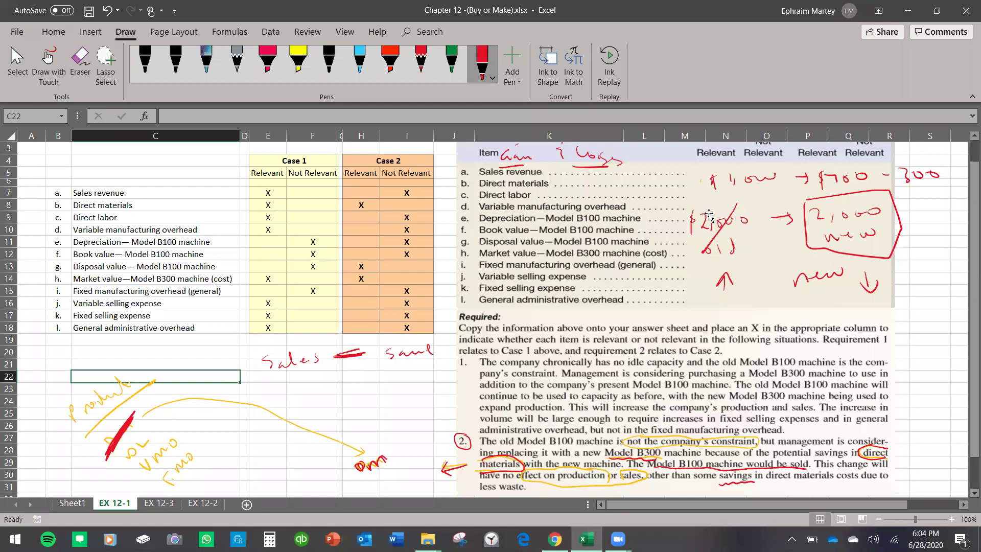
{"action": "left_click", "coordinate": [77, 509]}
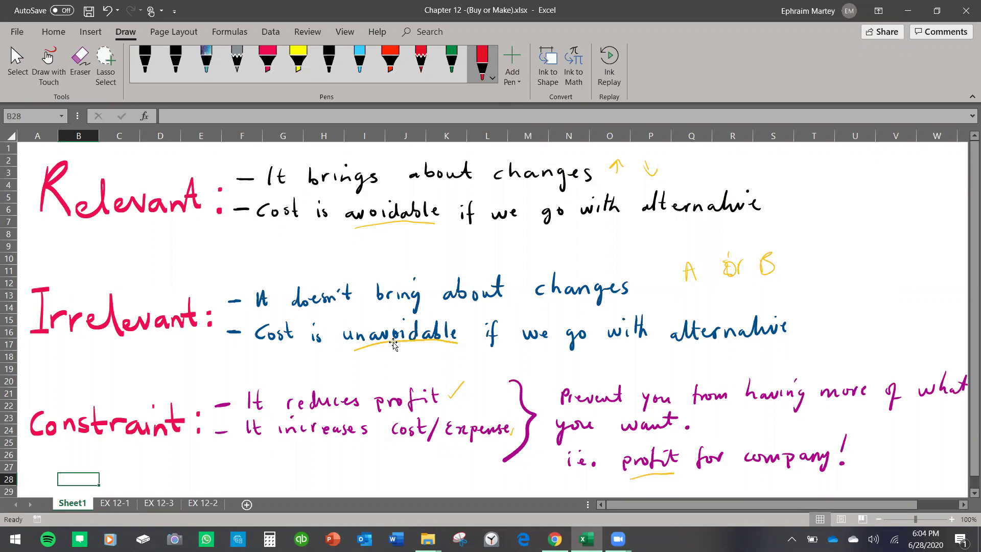
{"action": "left_click", "coordinate": [122, 505]}
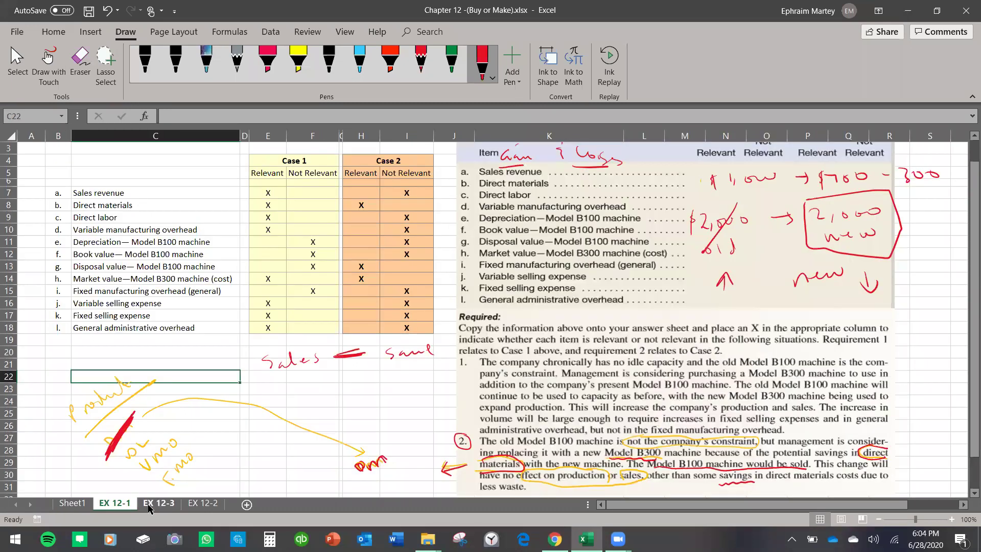
{"action": "left_click", "coordinate": [150, 506]}
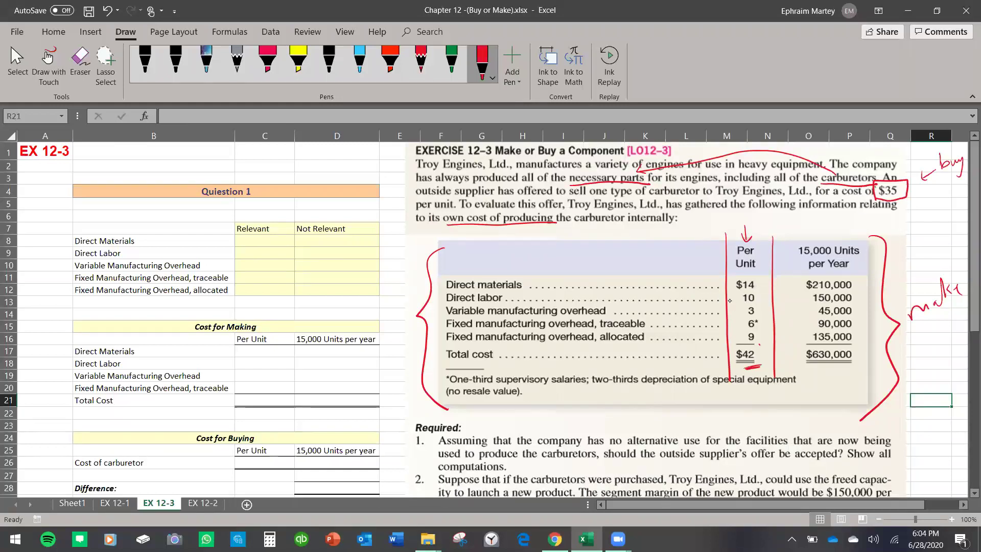
{"action": "left_click_drag", "start_coordinate": [662, 281], "coordinate": [693, 276]}
{"action": "left_click", "coordinate": [73, 503]}
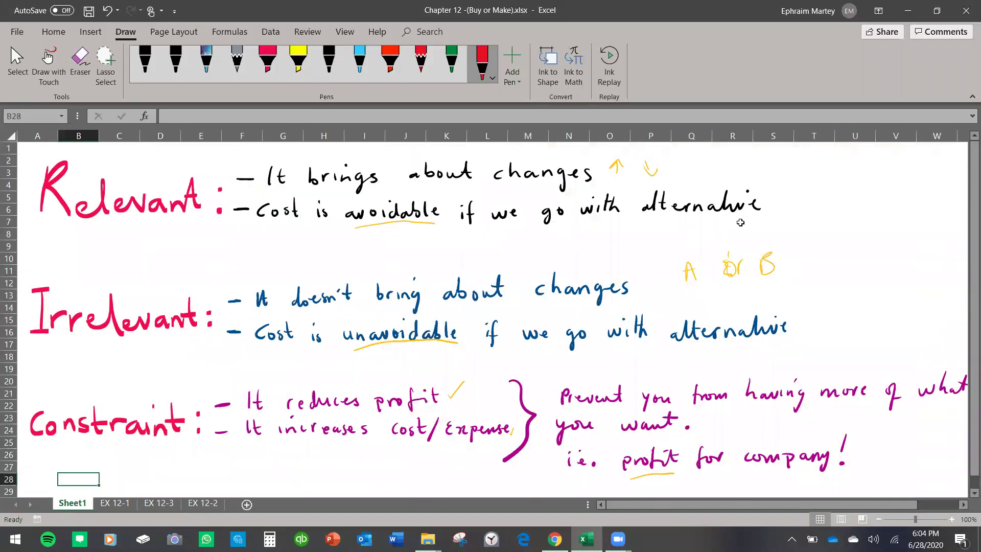
{"action": "left_click", "coordinate": [116, 504]}
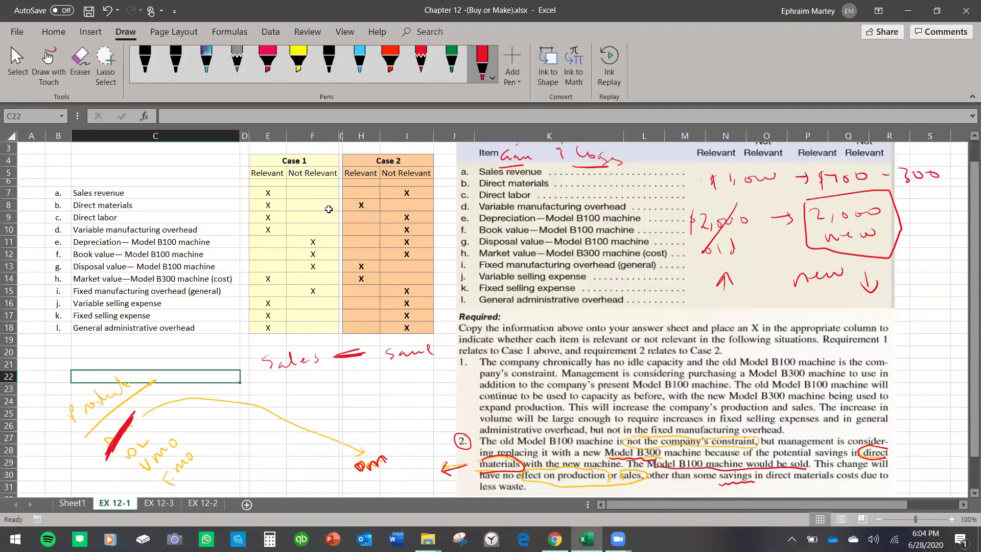
{"action": "left_click", "coordinate": [162, 505]}
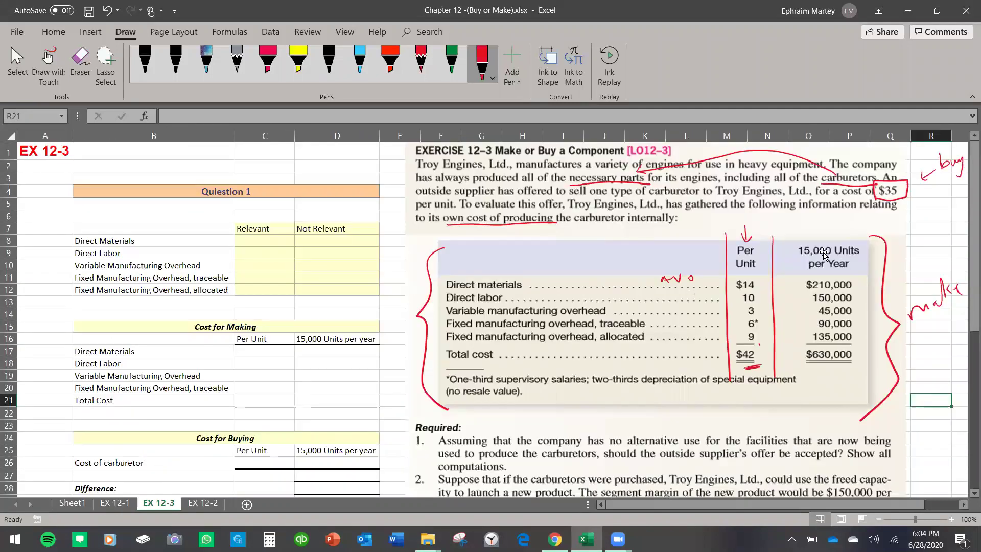
Enter the Relevant per-unit costs under Question 1: 14 for Direct Materials and 10 for Direct Labor
{"action": "left_click", "coordinate": [269, 243]}
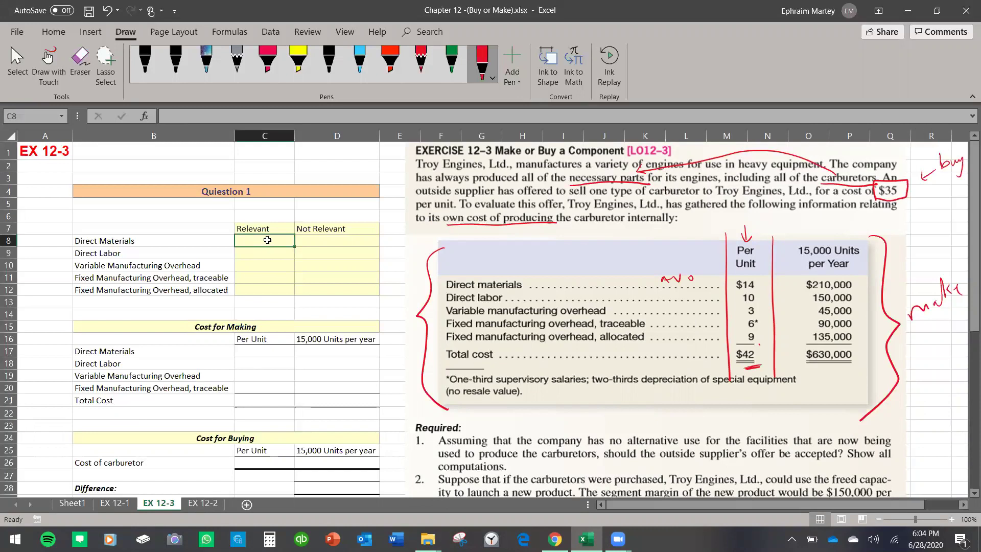
{"action": "type", "text": "14"}
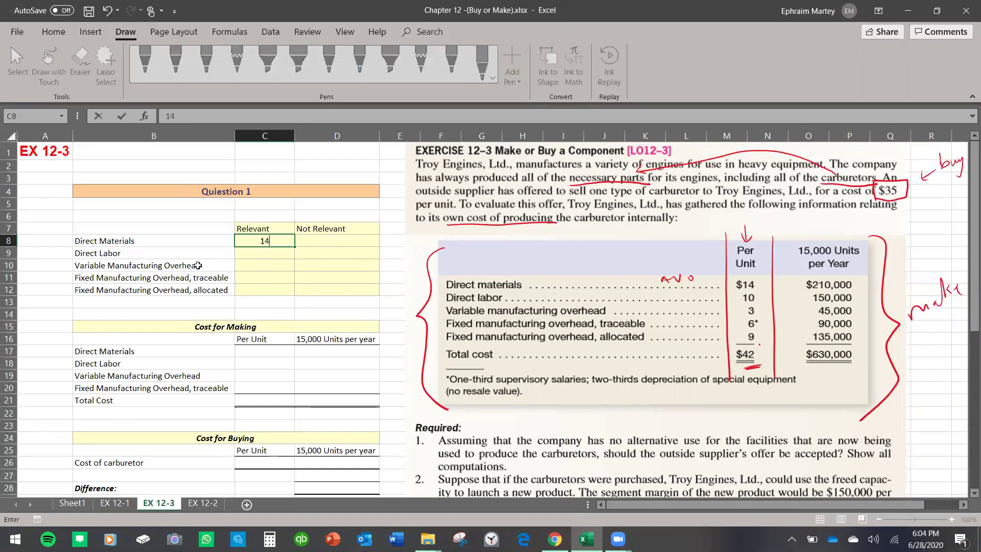
{"action": "left_click", "coordinate": [182, 254]}
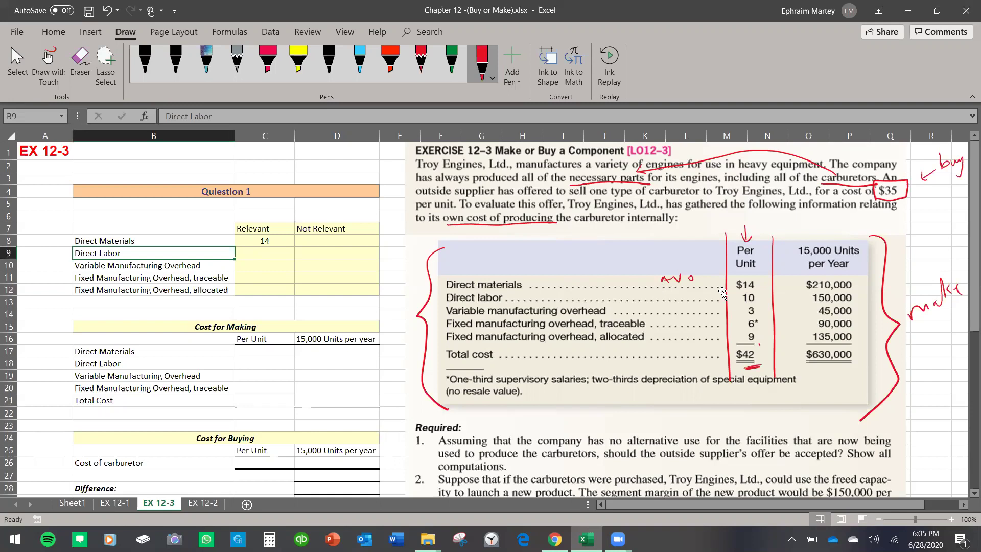
{"action": "left_click", "coordinate": [270, 251]}
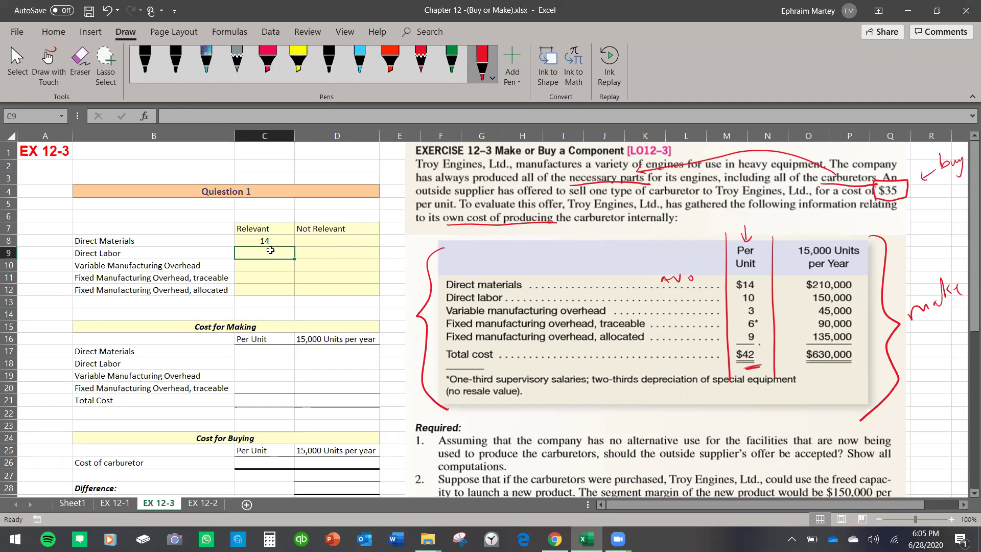
{"action": "type", "text": "10"}
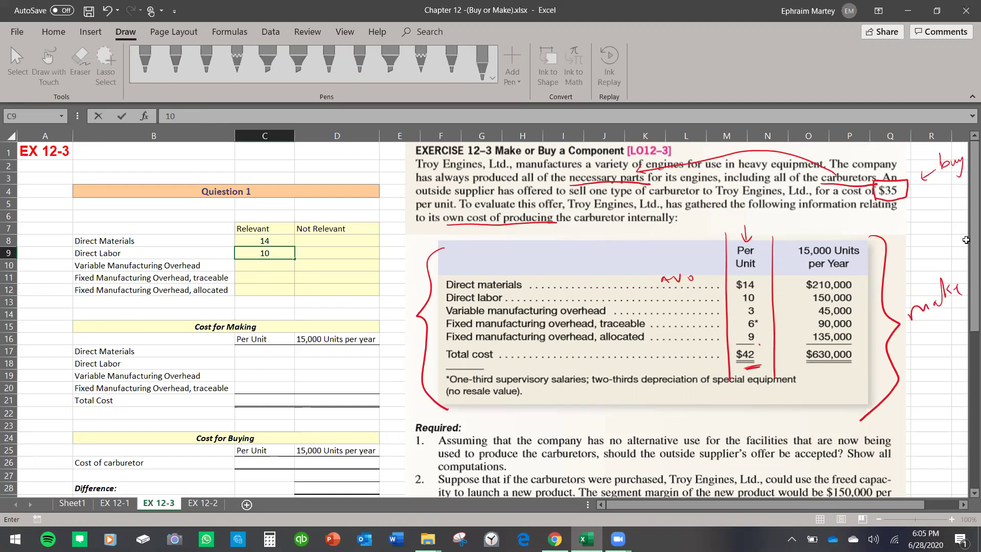
{"action": "left_click", "coordinate": [168, 267]}
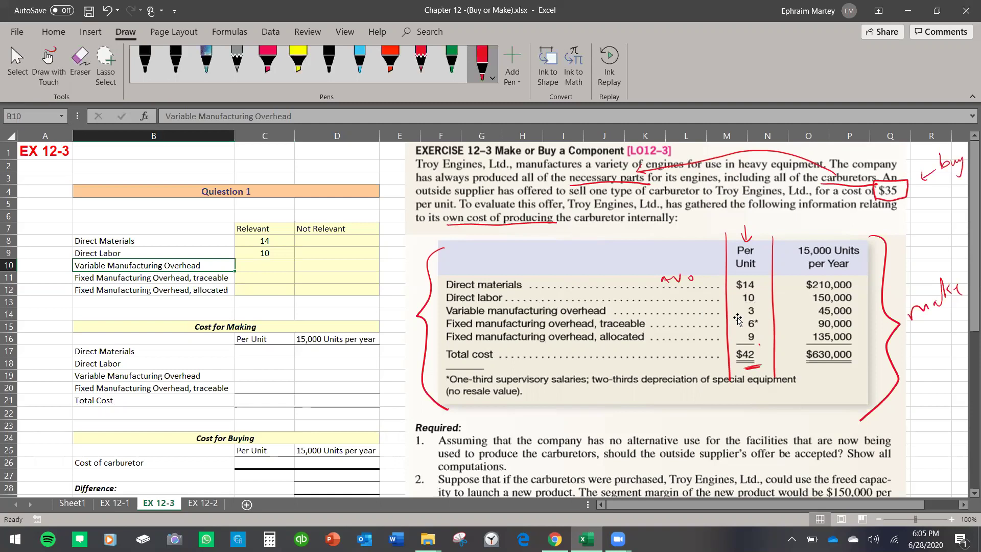
Circle the variable manufacturing overhead's per-unit 3 in red and enter 3 as its Relevant cost under Question 1
{"action": "mouse_move", "coordinate": [753, 304]}
{"action": "left_mouse_down"}
{"action": "mouse_move", "coordinate": [745, 316]}
{"action": "mouse_move", "coordinate": [759, 308]}
{"action": "left_mouse_up"}
{"action": "left_click", "coordinate": [258, 267]}
{"action": "type", "text": "3"}
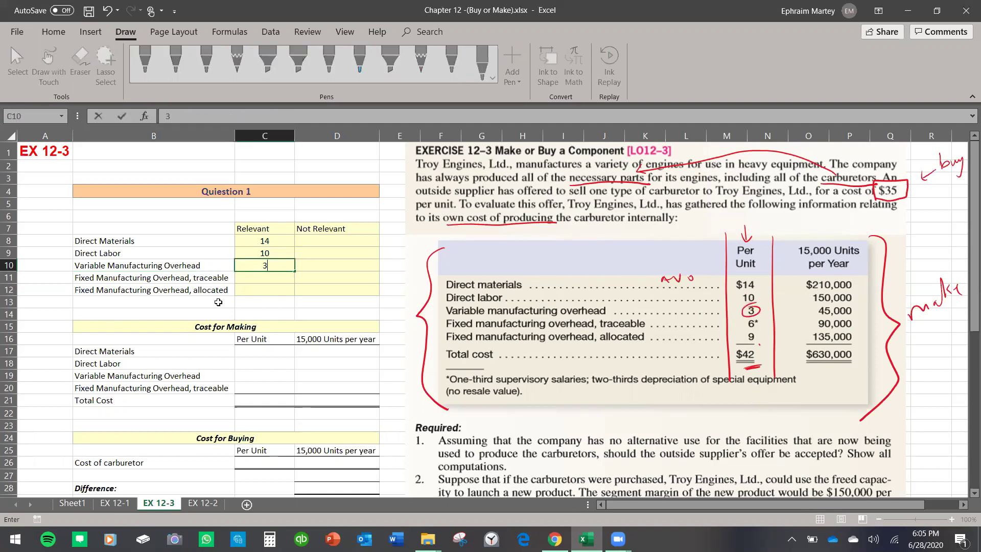
{"action": "left_click", "coordinate": [185, 279]}
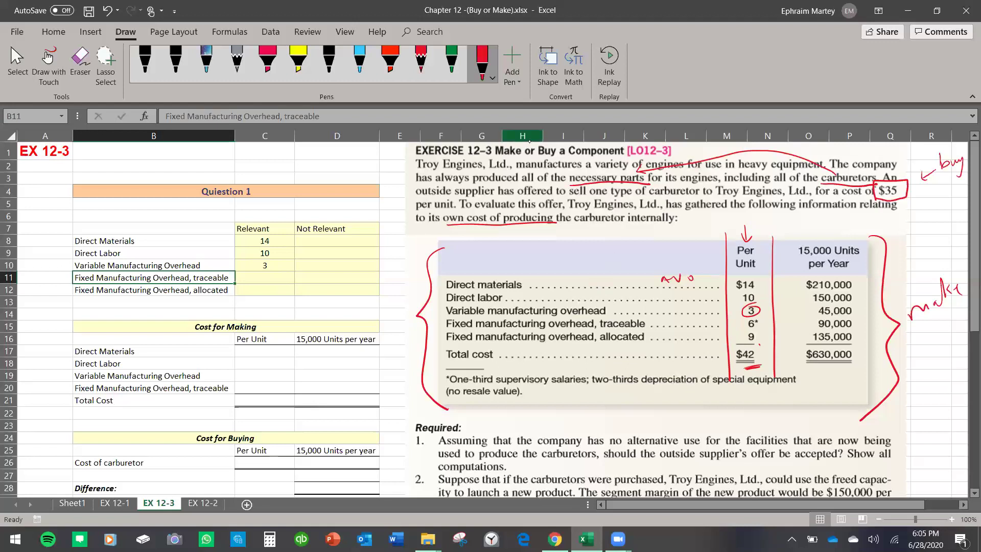
Circle 6* in red, mark both asterisks in gold, and handwrite "2" with an arrow to "super" and "4" with an arrow to "equipment" below the footnote
{"action": "mouse_move", "coordinate": [744, 333]}
{"action": "left_mouse_down"}
{"action": "mouse_move", "coordinate": [761, 331]}
{"action": "mouse_move", "coordinate": [767, 317]}
{"action": "mouse_move", "coordinate": [739, 321]}
{"action": "mouse_move", "coordinate": [745, 334]}
{"action": "left_mouse_up"}
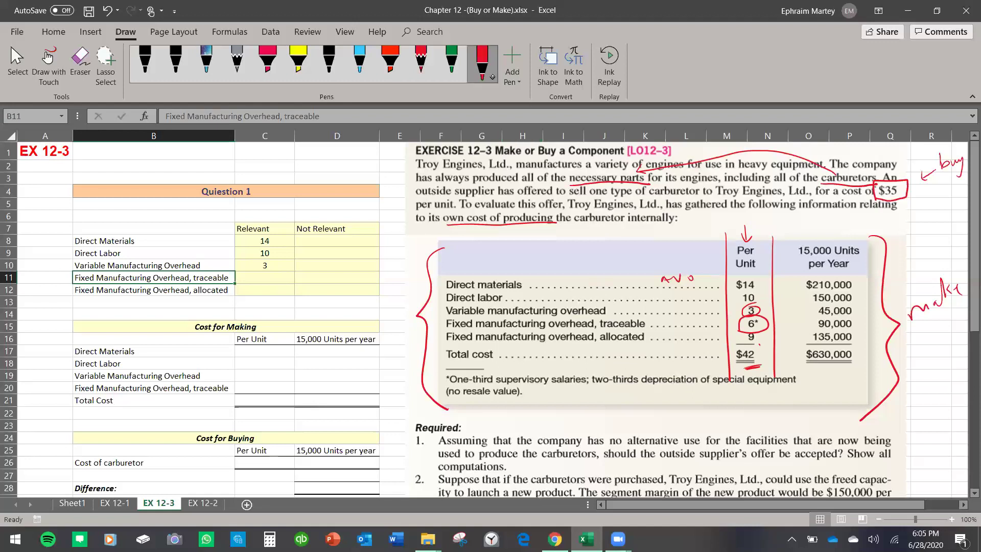
{"action": "left_click", "coordinate": [482, 61]}
{"action": "left_click", "coordinate": [417, 175]}
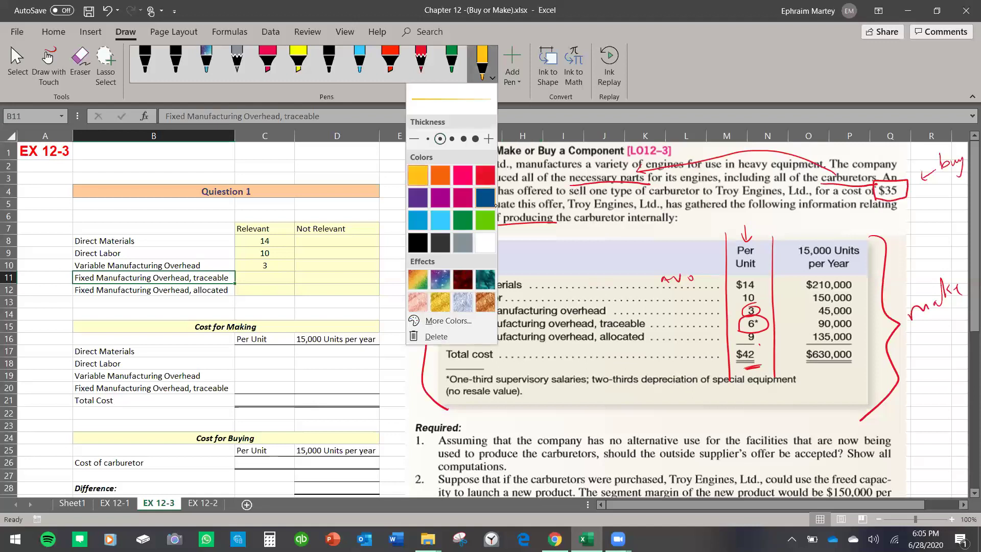
{"action": "left_click", "coordinate": [495, 204]}
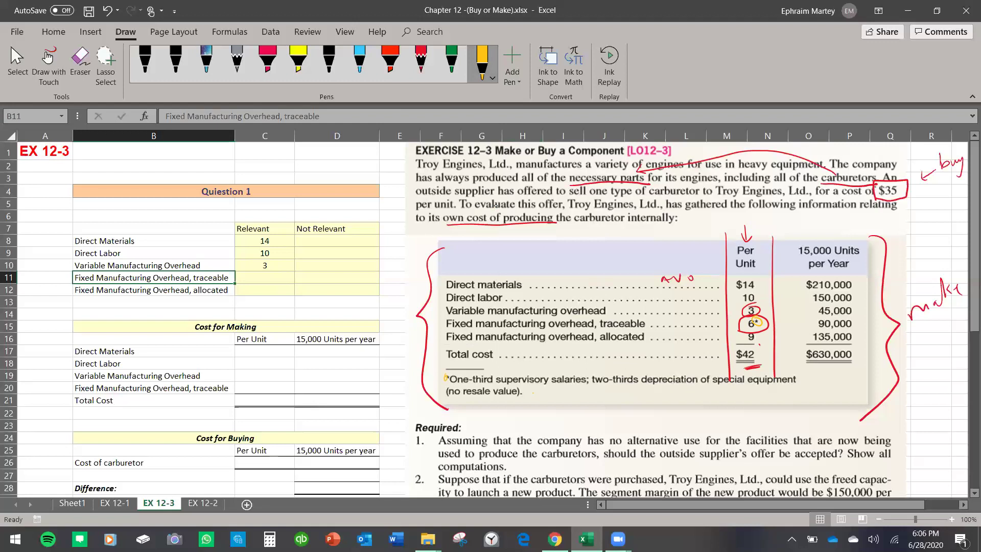
{"action": "left_click_drag", "start_coordinate": [530, 398], "coordinate": [532, 405]}
{"action": "mouse_move", "coordinate": [535, 411]}
{"action": "left_mouse_down"}
{"action": "mouse_move", "coordinate": [538, 425]}
{"action": "mouse_move", "coordinate": [580, 424]}
{"action": "left_mouse_up"}
{"action": "left_click_drag", "start_coordinate": [705, 411], "coordinate": [760, 409]}
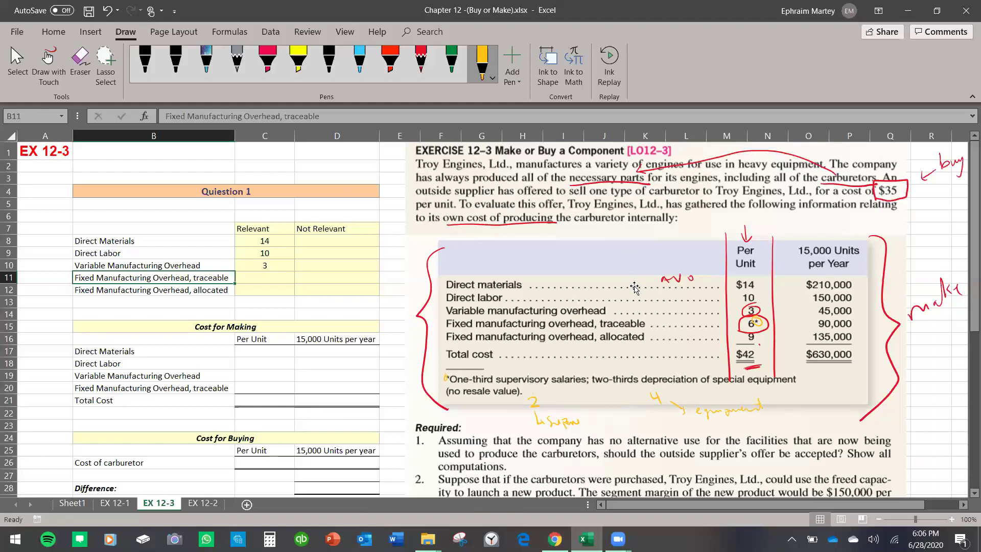
Underline "carburetor" in gold in the last line of the exercise paragraph and circle the handwritten 2 in red
{"action": "left_click_drag", "start_coordinate": [571, 225], "coordinate": [632, 224]}
{"action": "left_click", "coordinate": [482, 63]}
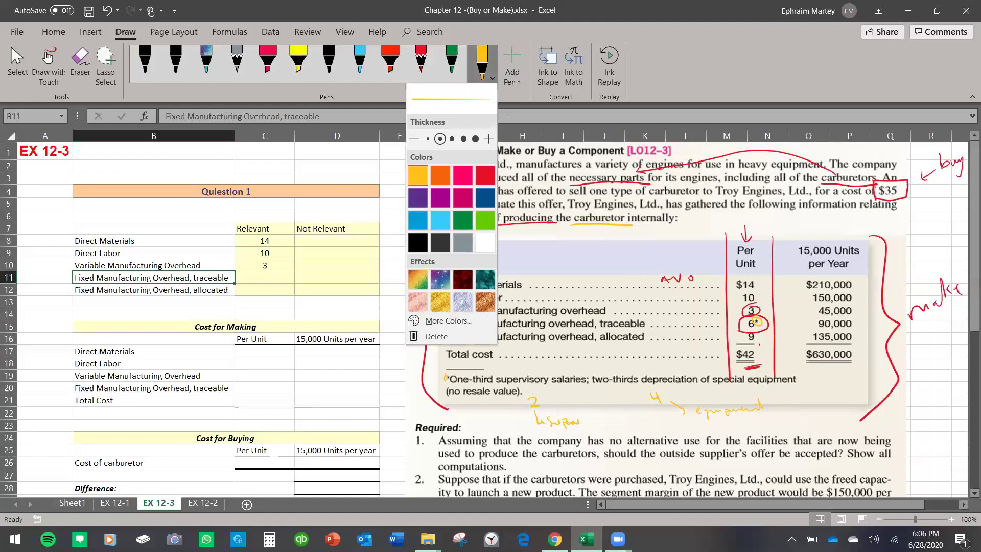
{"action": "left_click", "coordinate": [485, 174]}
{"action": "left_click", "coordinate": [497, 201]}
{"action": "mouse_move", "coordinate": [543, 390]}
{"action": "left_mouse_down"}
{"action": "mouse_move", "coordinate": [521, 404]}
{"action": "mouse_move", "coordinate": [551, 401]}
{"action": "mouse_move", "coordinate": [535, 389]}
{"action": "left_mouse_up"}
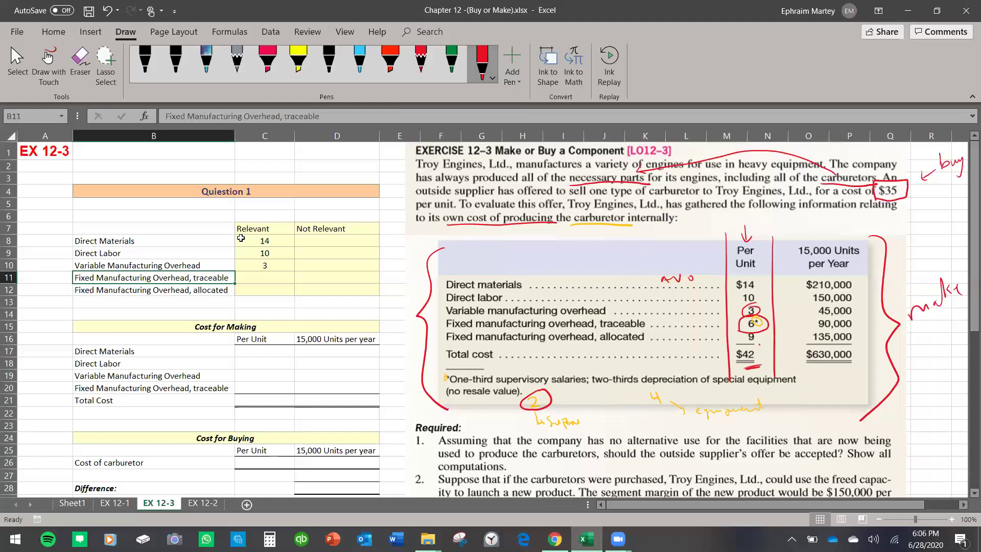
Split Fixed Manufacturing Overhead, traceable under Question 1 into 2 Relevant and 4 Not Relevant
{"action": "left_click", "coordinate": [264, 277]}
{"action": "type", "text": "2"}
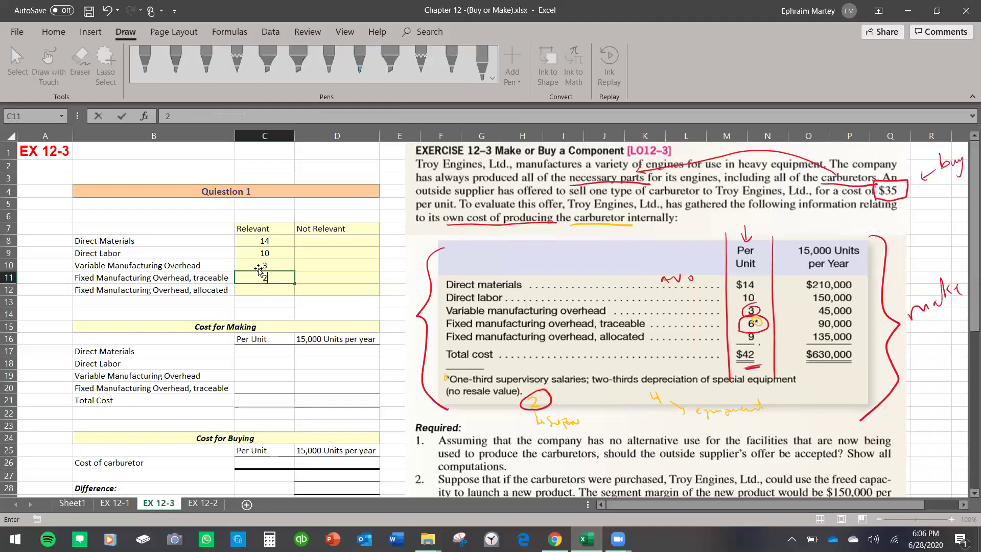
{"action": "left_click", "coordinate": [327, 278]}
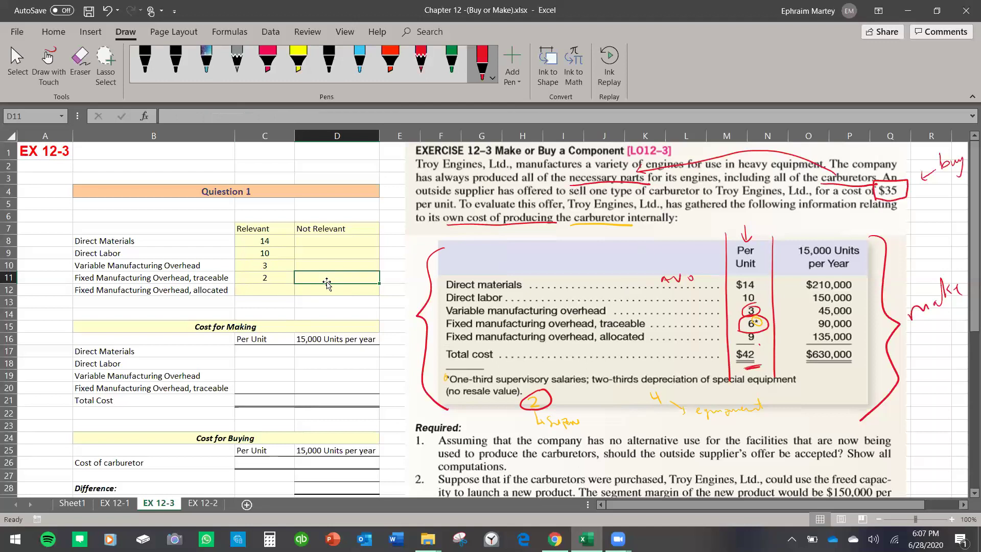
{"action": "type", "text": "4"}
{"action": "left_click", "coordinate": [334, 300]}
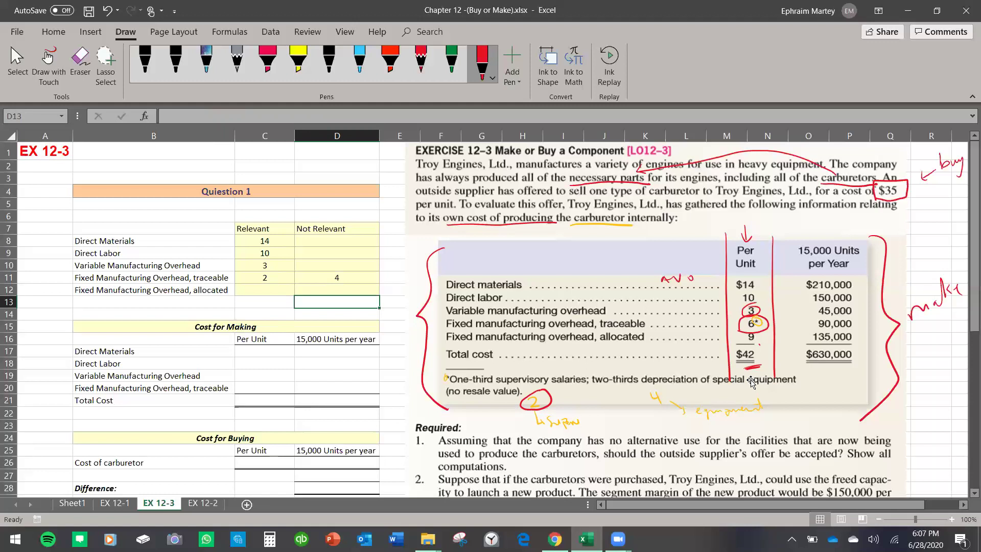
Circle the allocated overhead's per-unit 9 in gold and enter 9 as Not Relevant for Fixed Manufacturing Overhead, allocated
{"action": "left_click", "coordinate": [482, 64]}
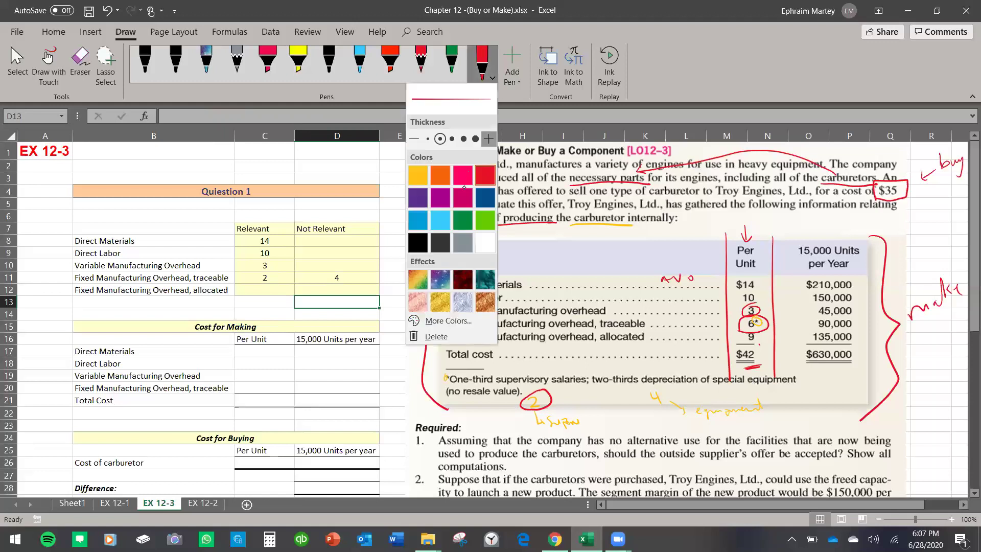
{"action": "left_click", "coordinate": [419, 175]}
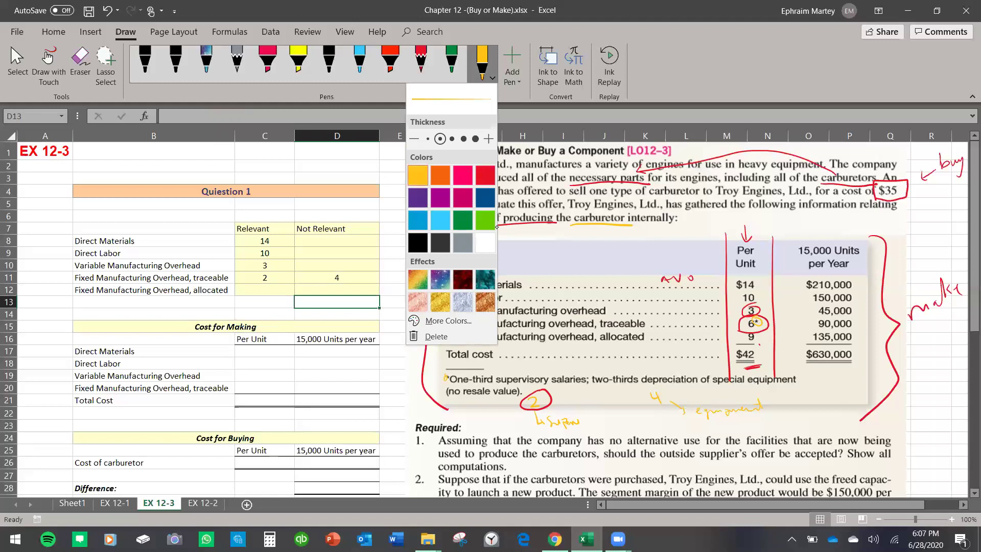
{"action": "left_click", "coordinate": [497, 227]}
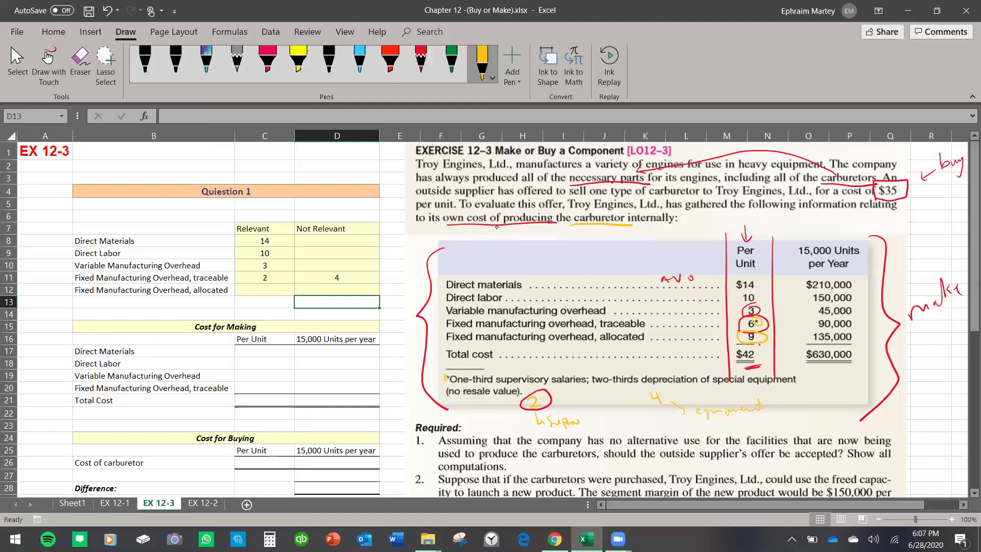
{"action": "left_click", "coordinate": [340, 291]}
{"action": "type", "text": "9"}
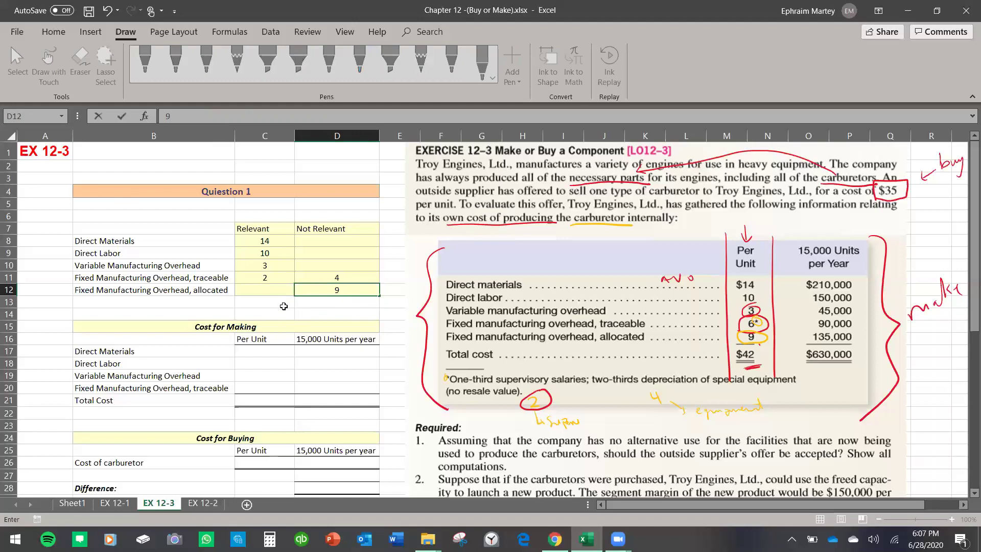
{"action": "left_click", "coordinate": [282, 306]}
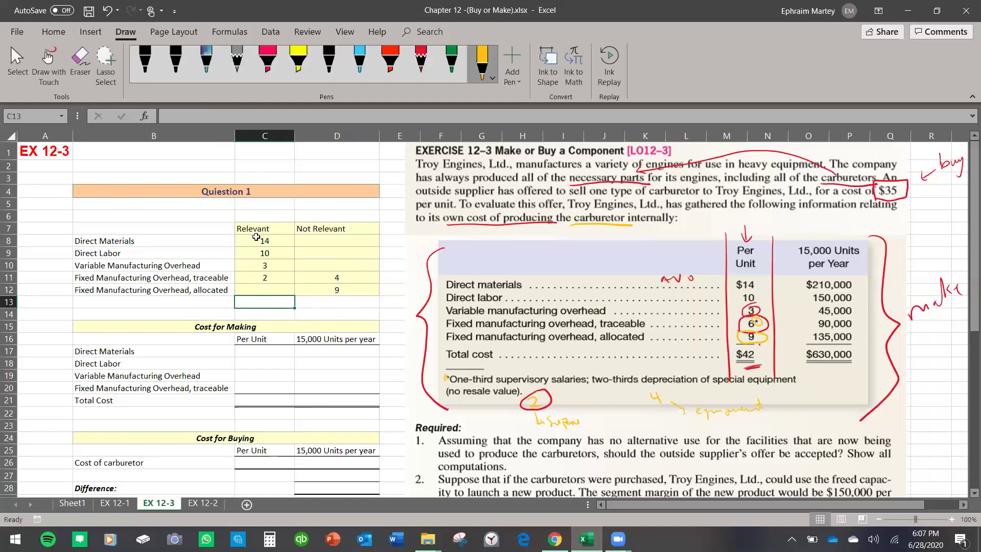
{"action": "left_click_drag", "start_coordinate": [256, 239], "coordinate": [263, 290]}
{"action": "left_click_drag", "start_coordinate": [334, 240], "coordinate": [335, 290]}
{"action": "left_click", "coordinate": [313, 362]}
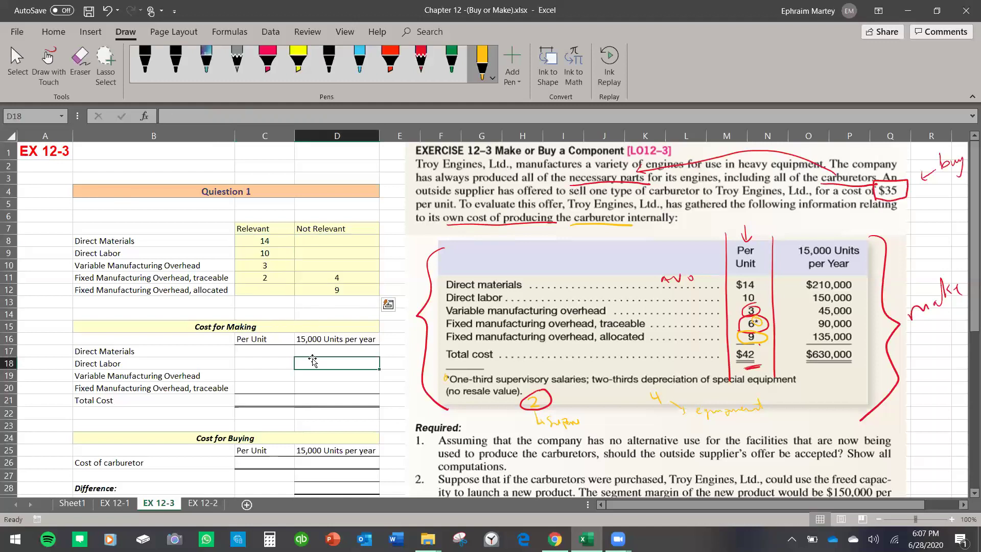
{"action": "left_click", "coordinate": [253, 298]}
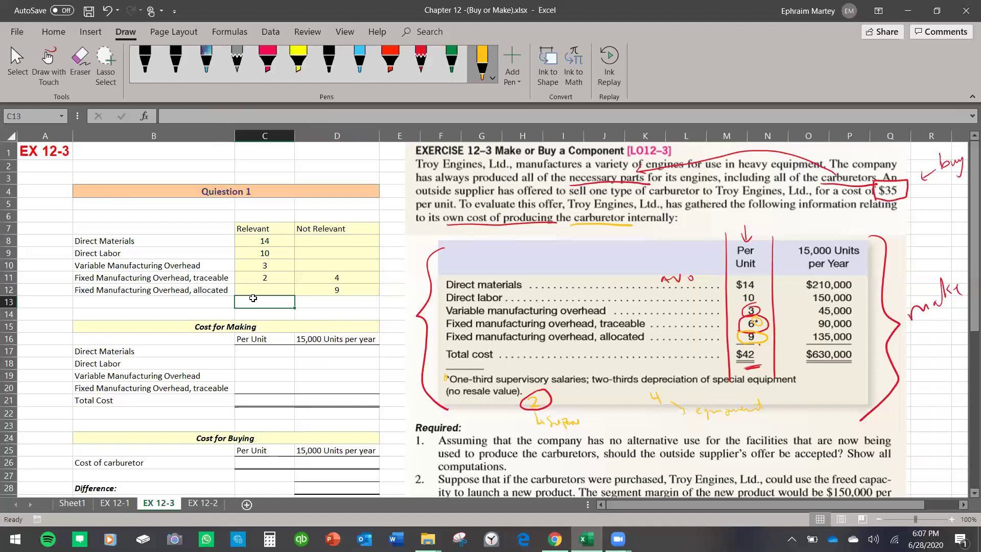
{"action": "left_click", "coordinate": [239, 330]}
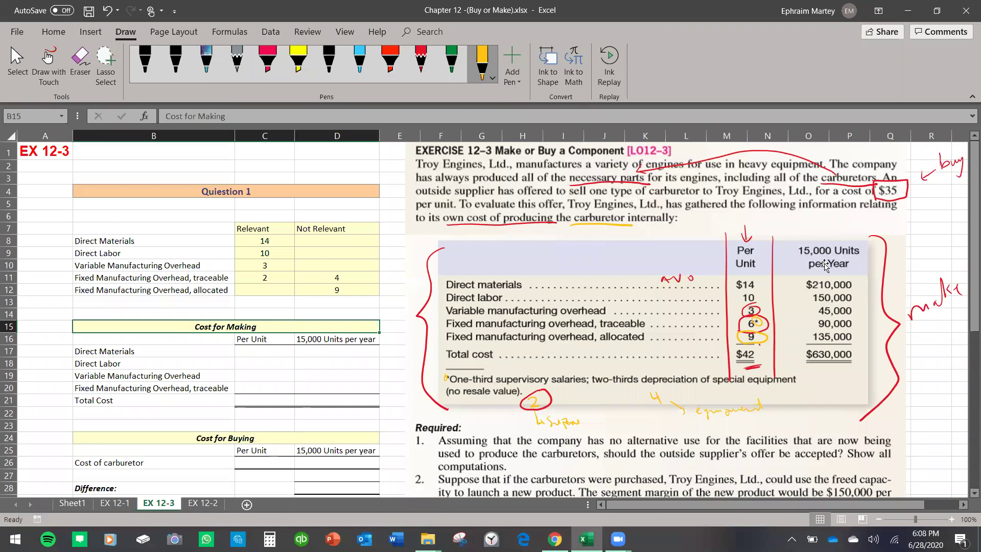
Circle the "15,000 Units" heading in green and draw green vertical lines on both sides of the Per Unit column
{"action": "left_click", "coordinate": [452, 65]}
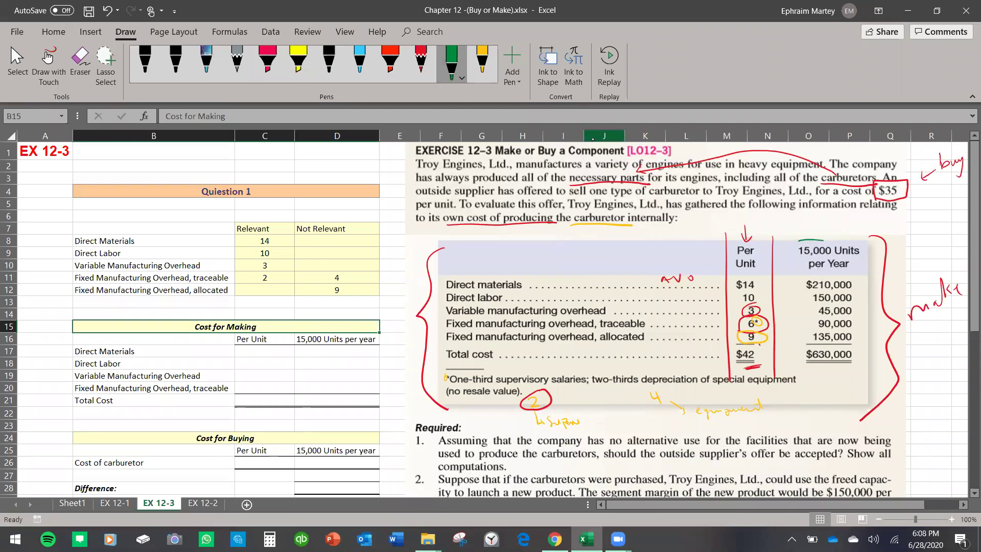
{"action": "mouse_move", "coordinate": [800, 254]}
{"action": "left_mouse_down"}
{"action": "mouse_move", "coordinate": [857, 260]}
{"action": "mouse_move", "coordinate": [867, 248]}
{"action": "mouse_move", "coordinate": [797, 240]}
{"action": "left_mouse_up"}
{"action": "left_click_drag", "start_coordinate": [720, 262], "coordinate": [722, 318]}
{"action": "left_click_drag", "start_coordinate": [777, 267], "coordinate": [777, 323]}
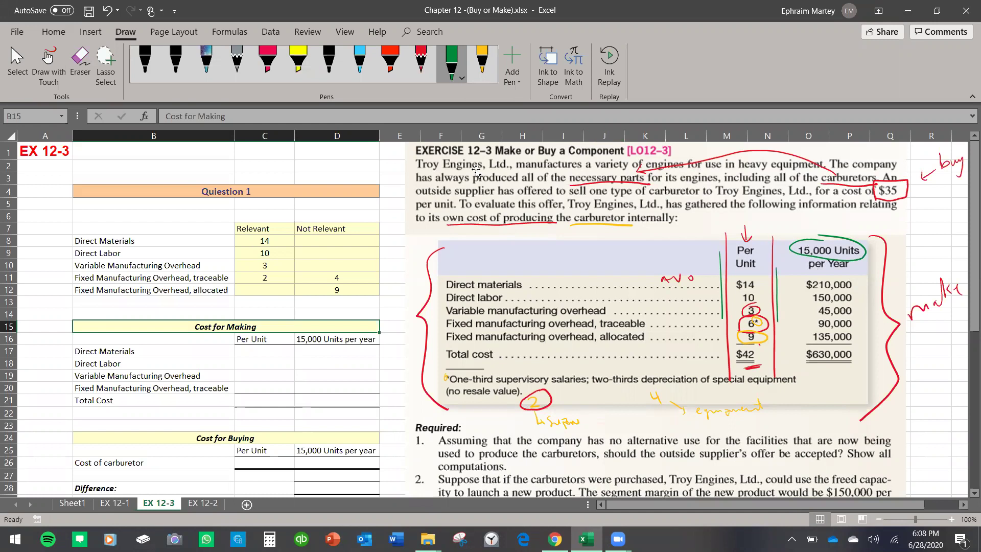
Link the Per Unit costs of Direct Materials and Direct Labor under Cost for Making to their Relevant amounts, C8 and C9
{"action": "left_click", "coordinate": [274, 350]}
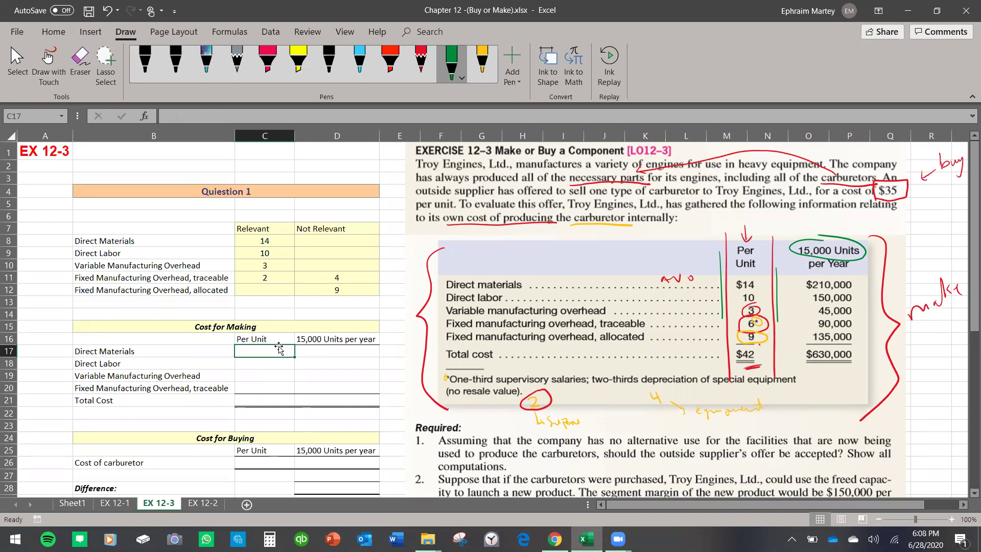
{"action": "type", "text": "="}
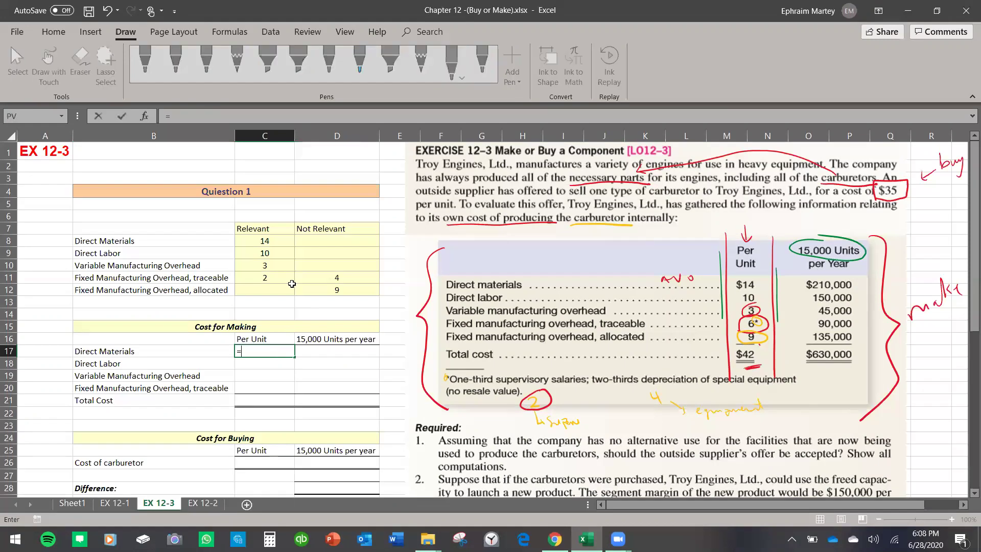
{"action": "left_click", "coordinate": [274, 241]}
{"action": "key", "text": "Return"}
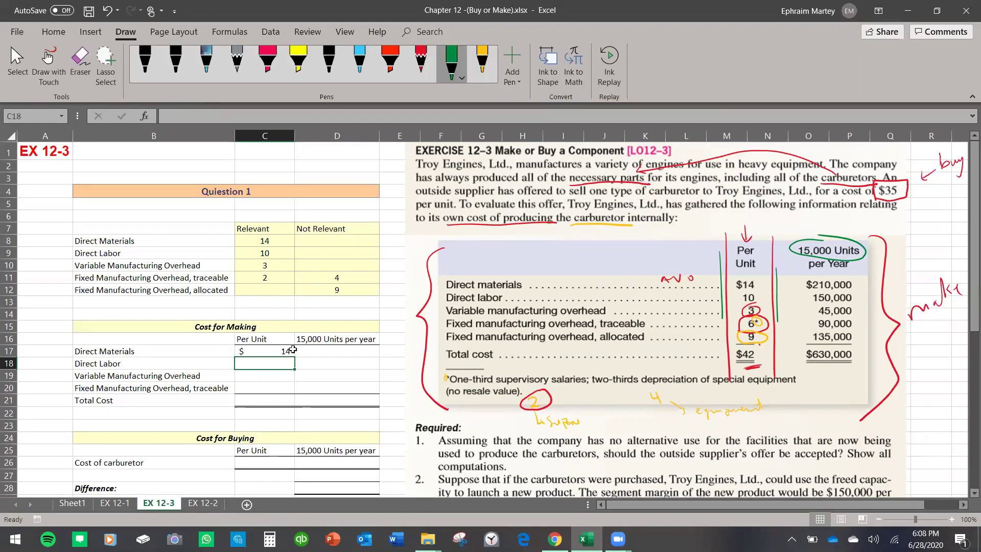
{"action": "type", "text": "="}
{"action": "left_click", "coordinate": [264, 253]}
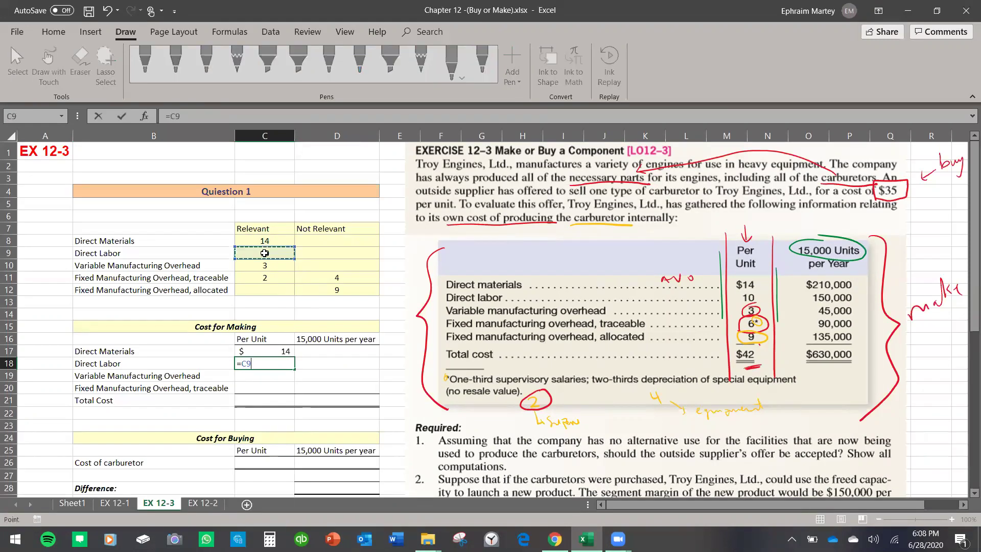
{"action": "key", "text": "Return"}
Link the Per Unit costs of Variable Manufacturing Overhead and Fixed Manufacturing Overhead, traceable under Cost for Making to C10 and C11
{"action": "type", "text": "="}
{"action": "left_click", "coordinate": [278, 268]}
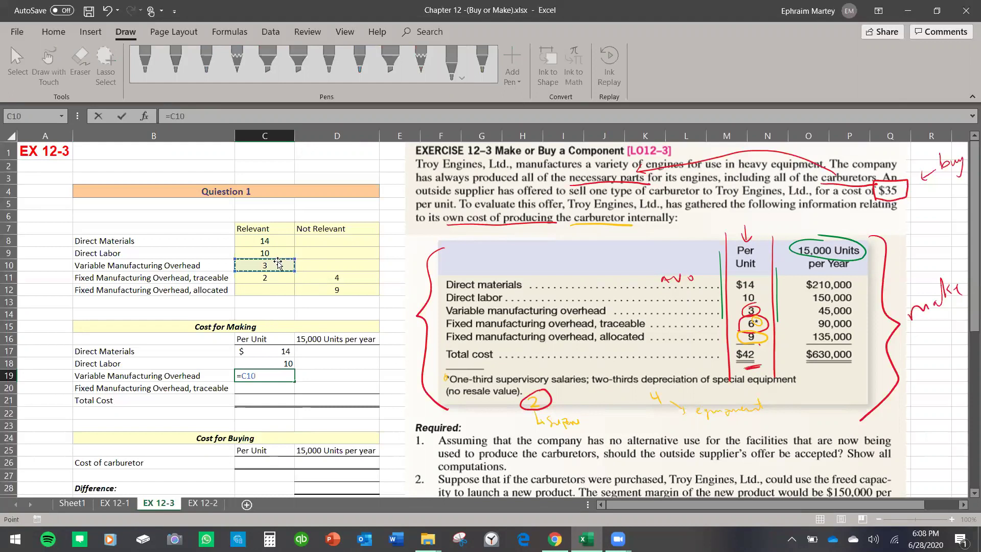
{"action": "key", "text": "Return"}
{"action": "type", "text": "="}
{"action": "left_click", "coordinate": [275, 277]}
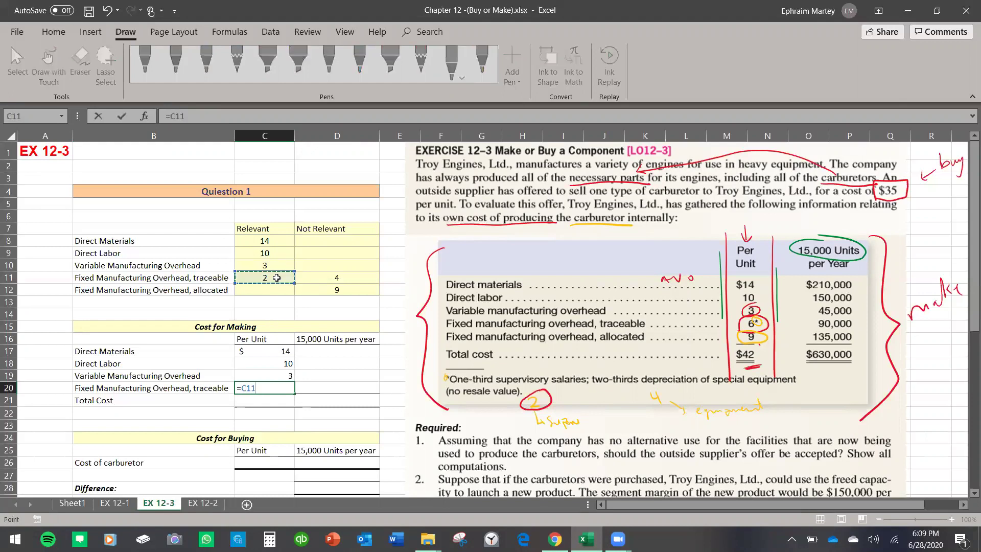
{"action": "key", "text": "Return"}
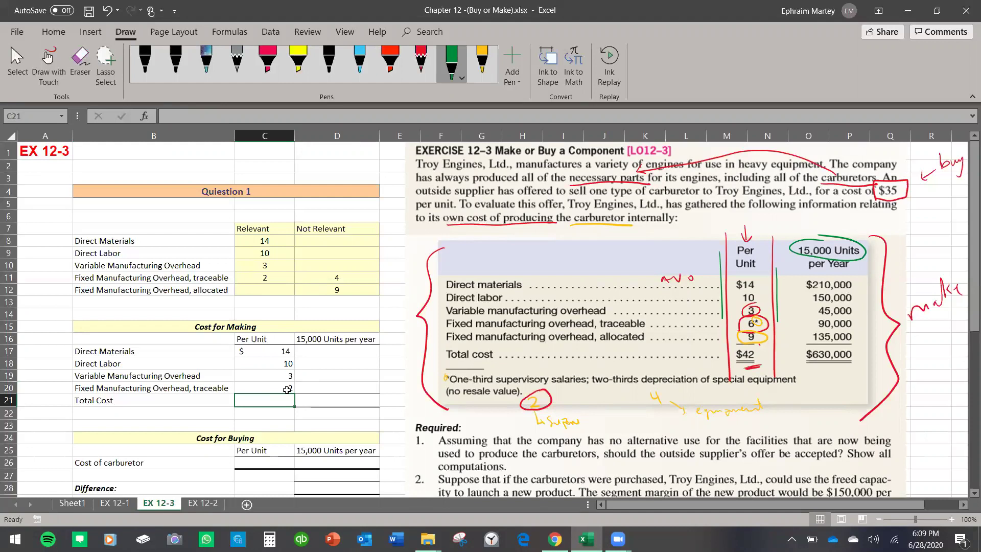
Total the Per Unit making costs in the Total Cost row with an automatic sum of C17:C20
{"action": "left_click", "coordinate": [54, 31]}
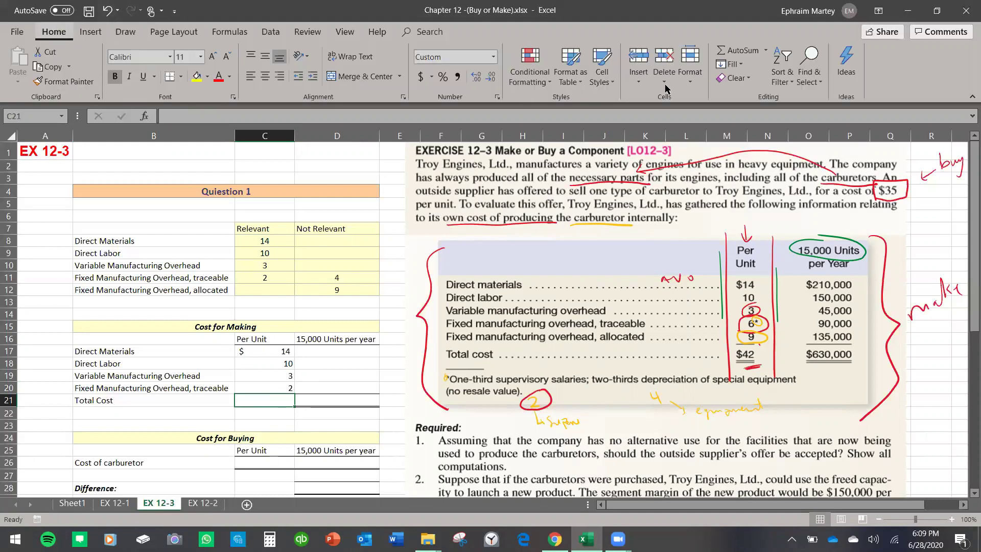
{"action": "left_click", "coordinate": [731, 50]}
{"action": "key", "text": "Return"}
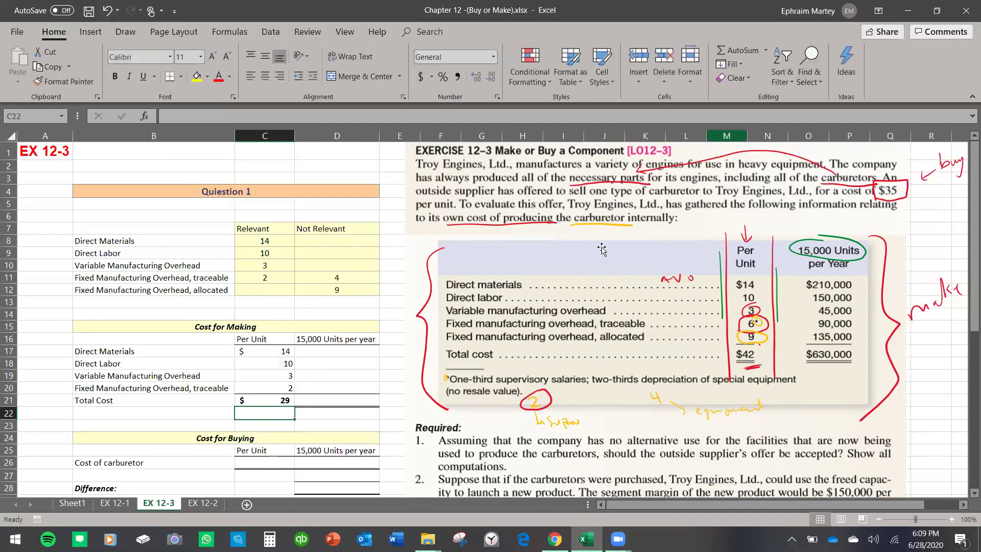
Copy the dollar format of the Direct Materials per-unit cost to the three cost cells below it, C18:C20
{"action": "left_click", "coordinate": [282, 351]}
{"action": "left_click", "coordinate": [68, 82]}
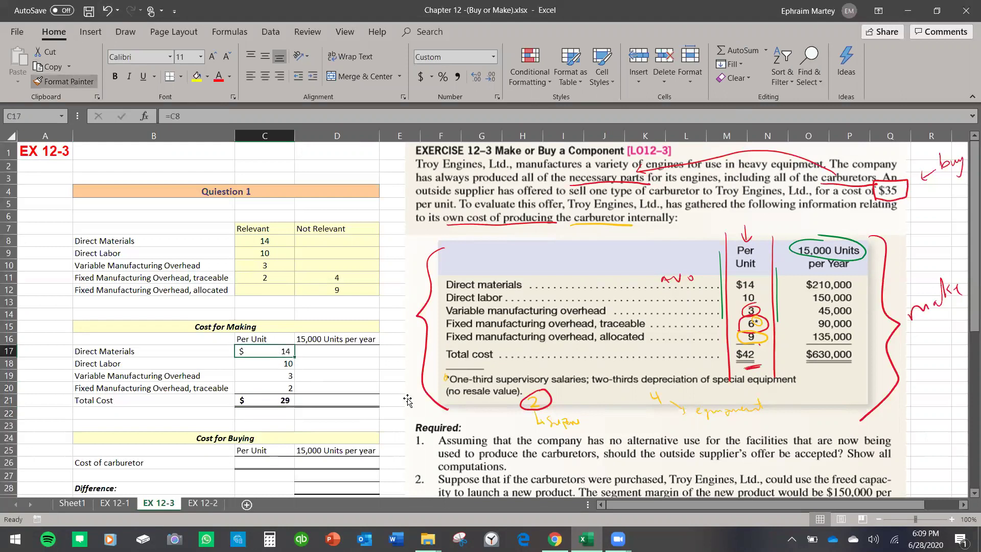
{"action": "left_click_drag", "start_coordinate": [278, 363], "coordinate": [283, 389]}
{"action": "left_click", "coordinate": [283, 414]}
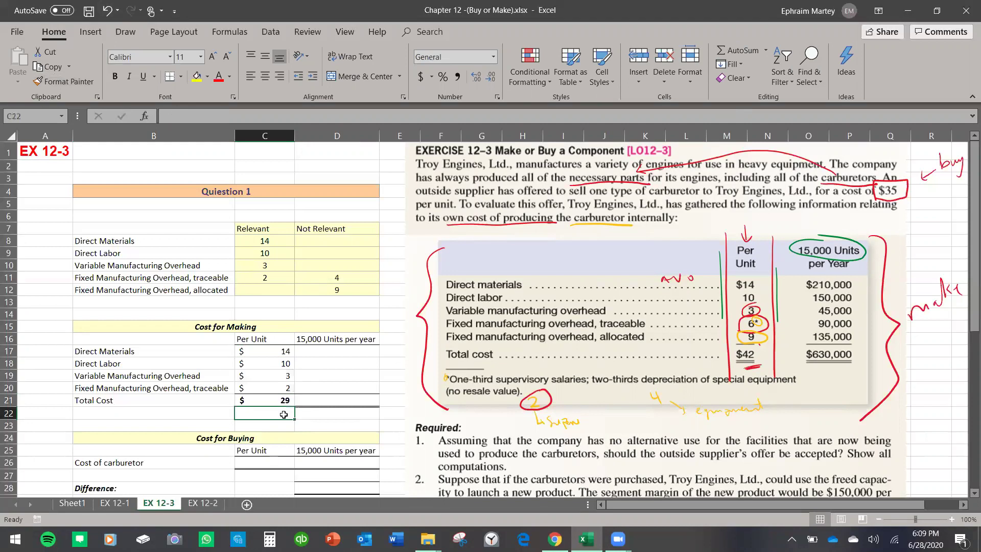
{"action": "left_click", "coordinate": [276, 402]}
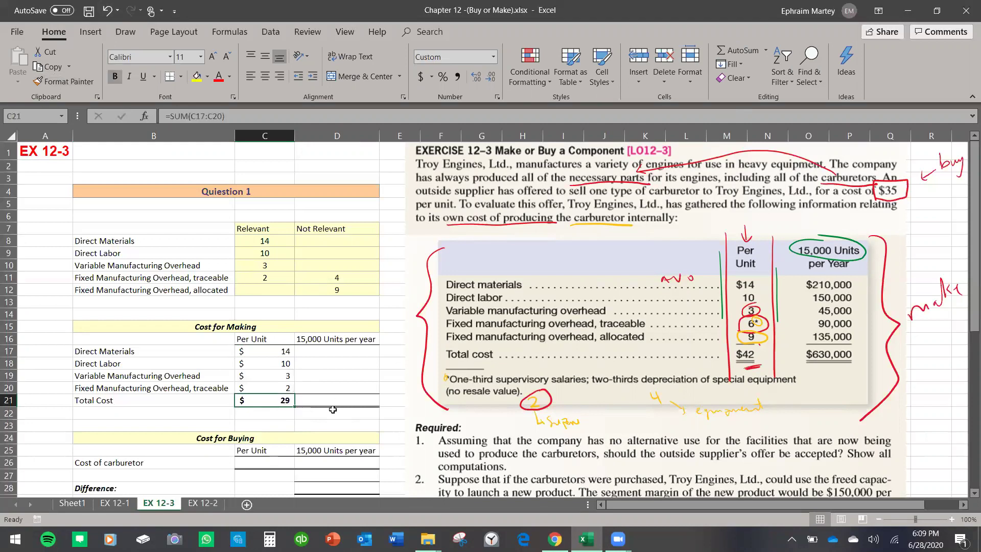
Compute the yearly Direct Materials making cost in D17 as C17*15000 and fill the formula down through D20
{"action": "left_click", "coordinate": [352, 353]}
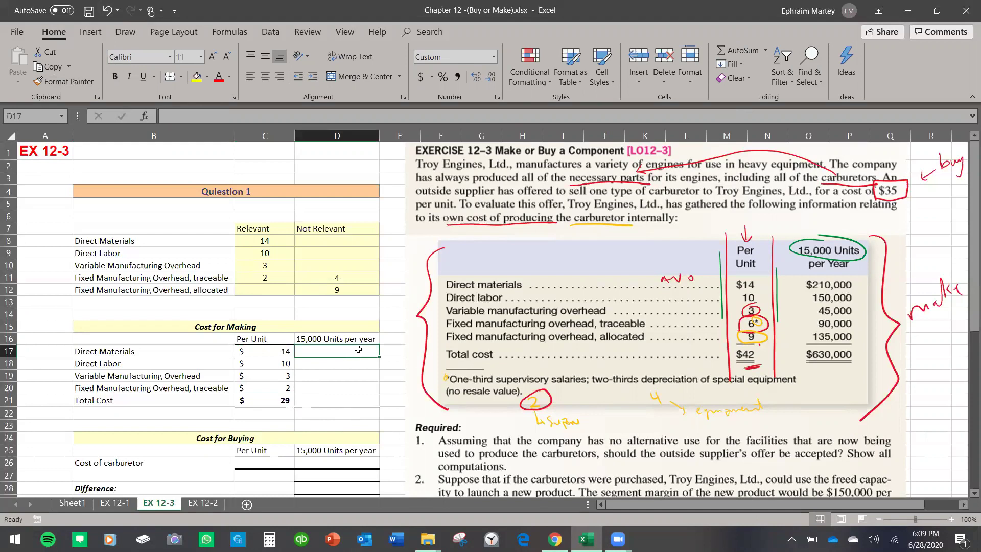
{"action": "type", "text": "="}
{"action": "left_click", "coordinate": [282, 351]}
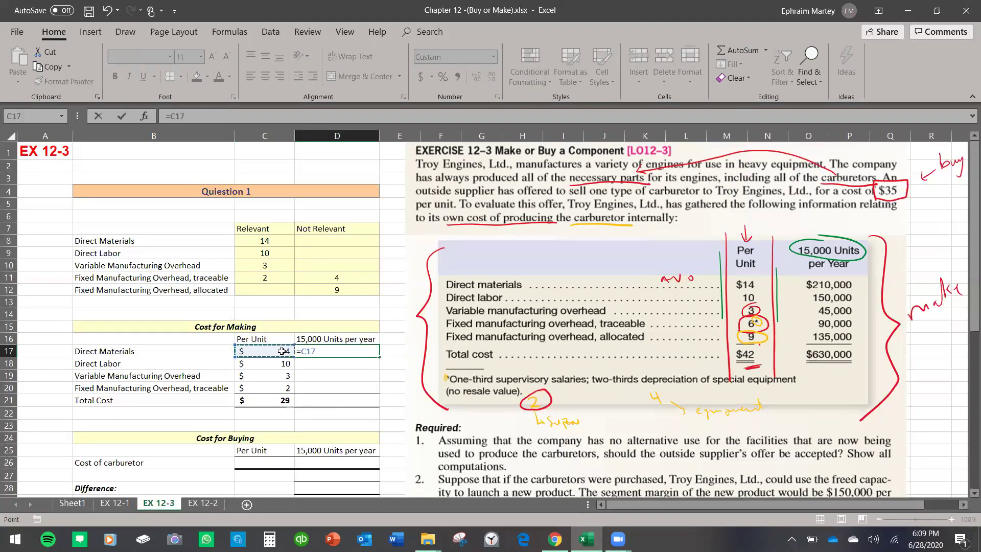
{"action": "type", "text": "*15000"}
{"action": "key", "text": "Return"}
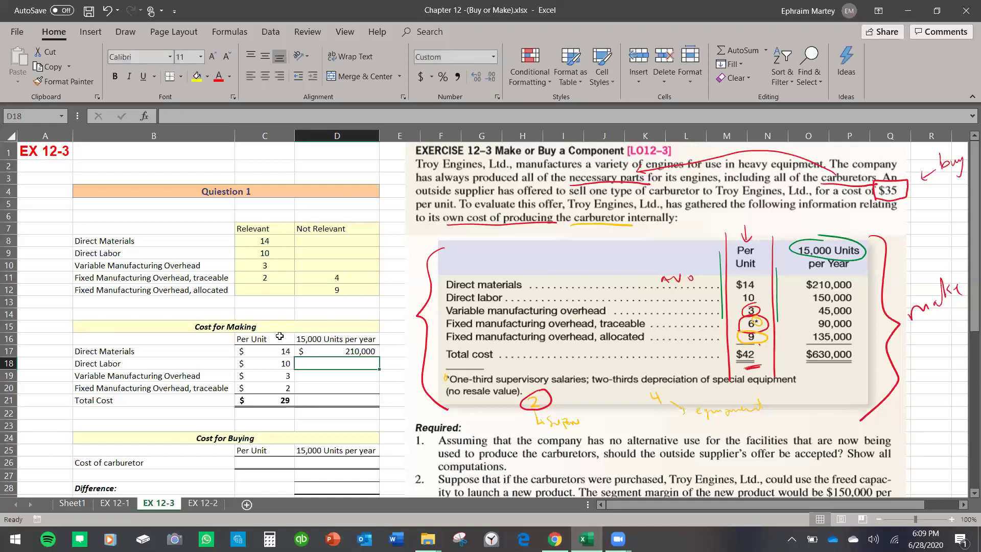
{"action": "left_click", "coordinate": [309, 353]}
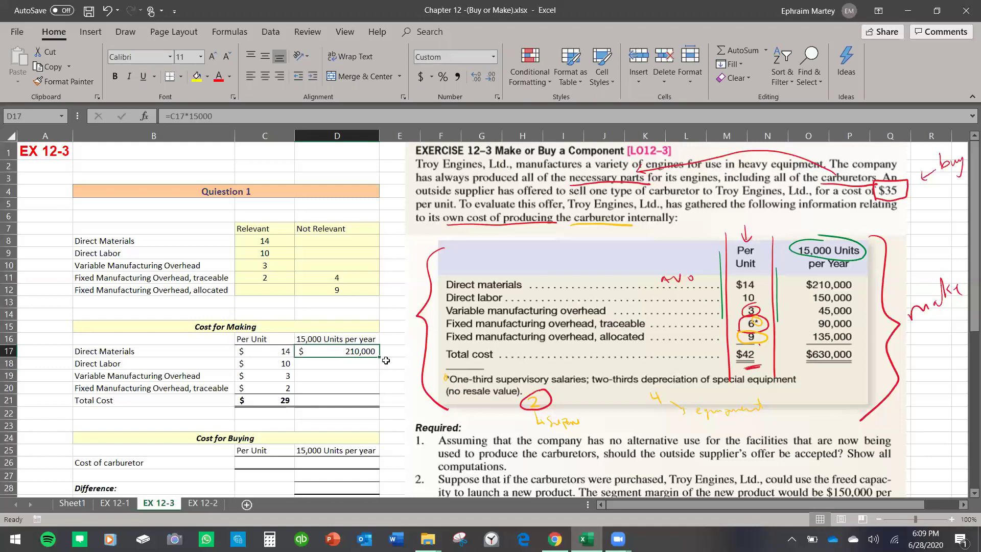
{"action": "left_click_drag", "start_coordinate": [386, 360], "coordinate": [383, 392]}
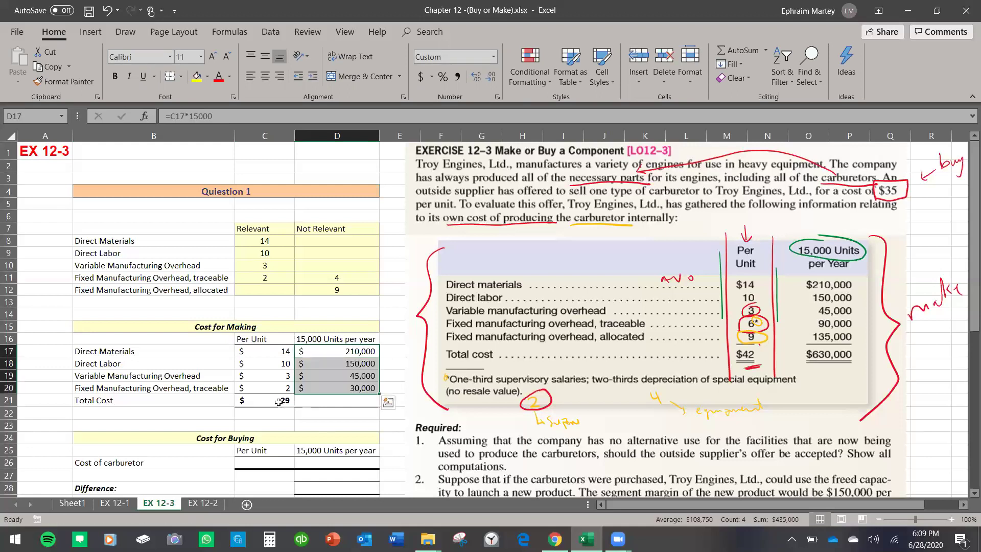
Copy the Per Unit Total Cost sum from C21 across to D21 and check its summed range
{"action": "left_click", "coordinate": [278, 402]}
{"action": "left_click_drag", "start_coordinate": [295, 407], "coordinate": [356, 425]}
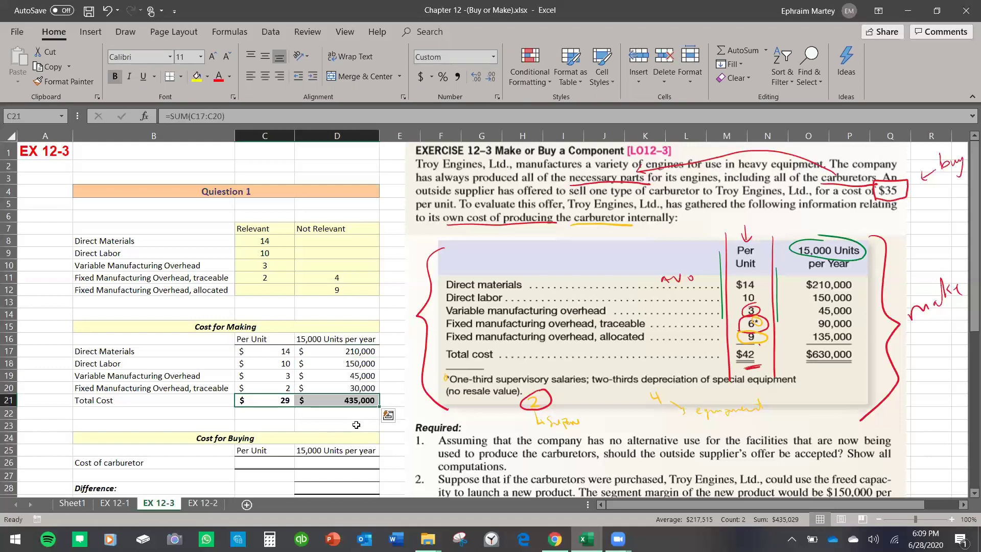
{"action": "left_click", "coordinate": [357, 424]}
{"action": "double_click", "coordinate": [357, 403]}
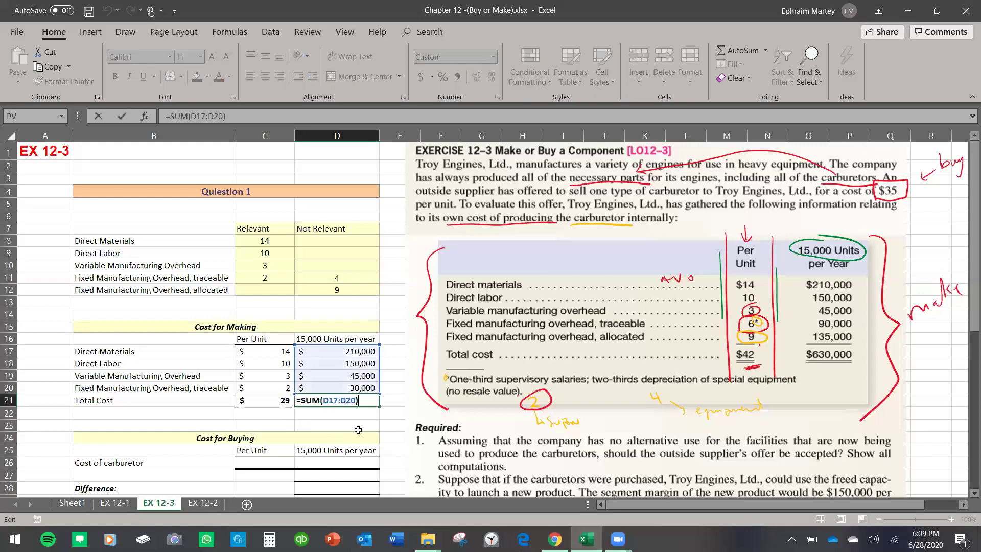
{"action": "key", "text": "Escape"}
{"action": "double_click", "coordinate": [357, 400]}
{"action": "key", "text": "Escape"}
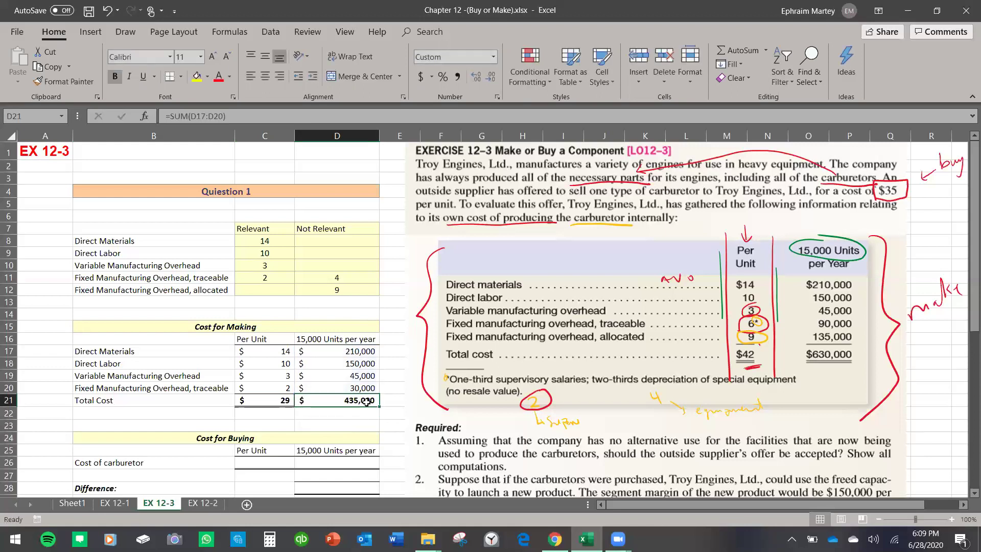
Enter 35 as the Per Unit cost of the carburetor under Cost for Buying
{"action": "left_click", "coordinate": [283, 402]}
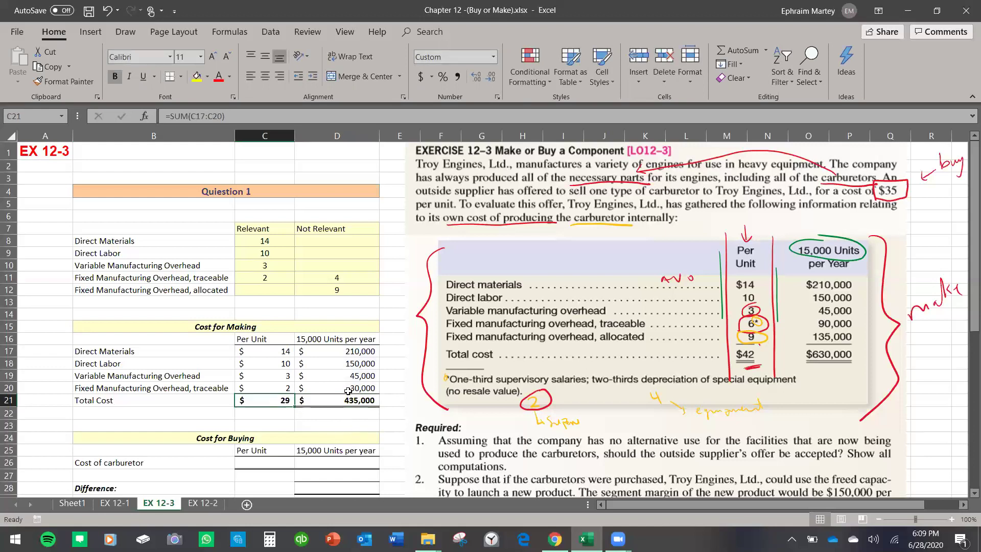
{"action": "scroll", "coordinate": [348, 391], "scroll_direction": "down", "scroll_amount": 1}
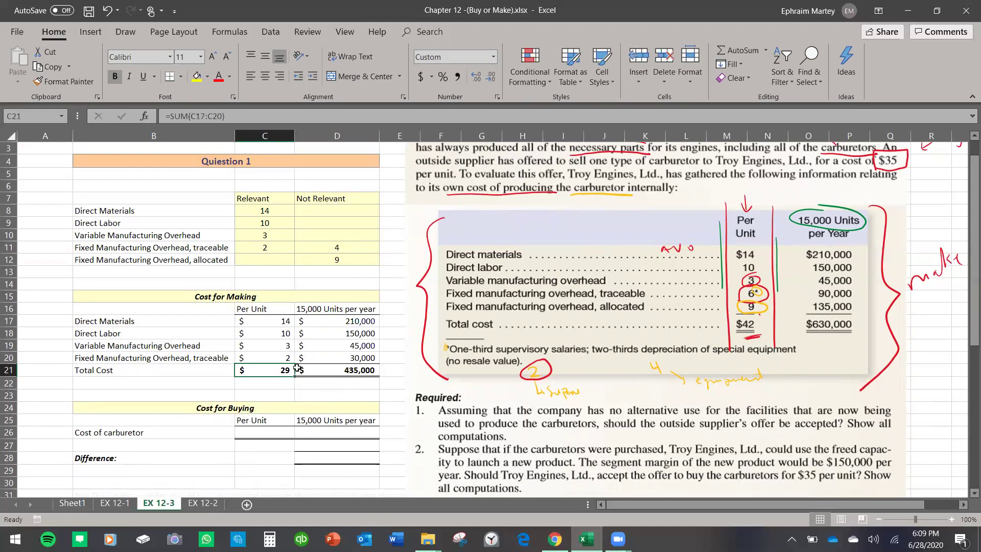
{"action": "scroll", "coordinate": [297, 368], "scroll_direction": "down", "scroll_amount": 1}
{"action": "scroll", "coordinate": [297, 368], "scroll_direction": "up", "scroll_amount": 1}
{"action": "scroll", "coordinate": [297, 368], "scroll_direction": "up", "scroll_amount": 1}
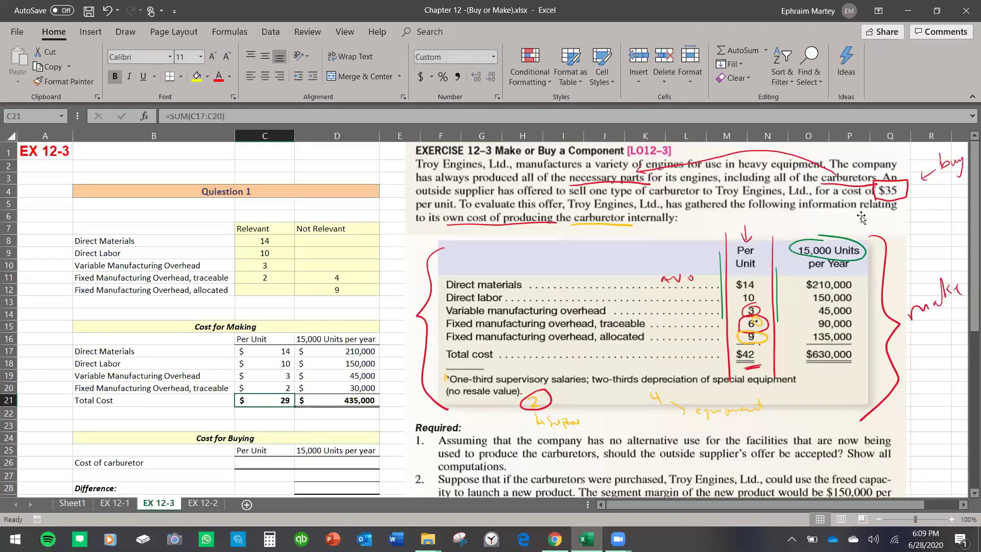
{"action": "left_click", "coordinate": [286, 464]}
{"action": "type", "text": "35"}
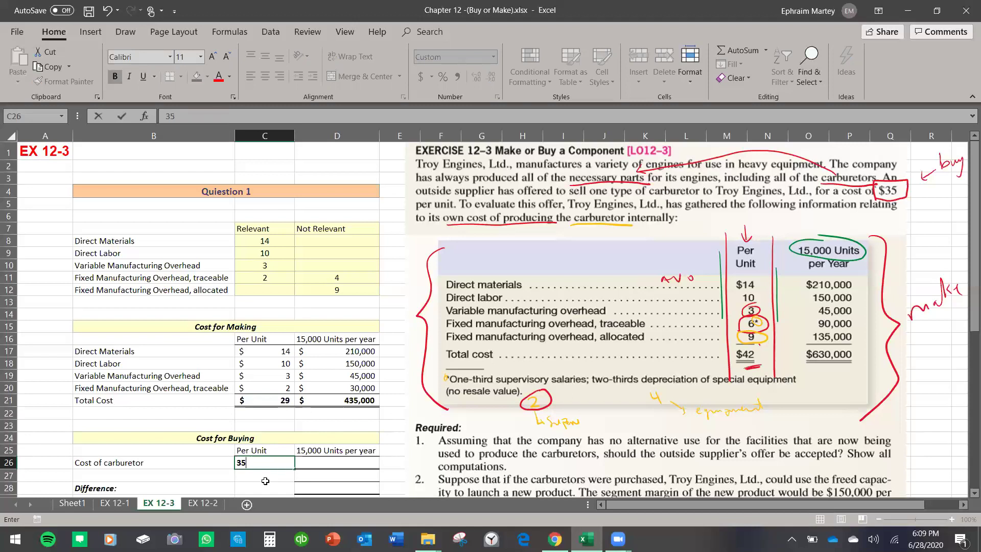
{"action": "key", "text": "Return"}
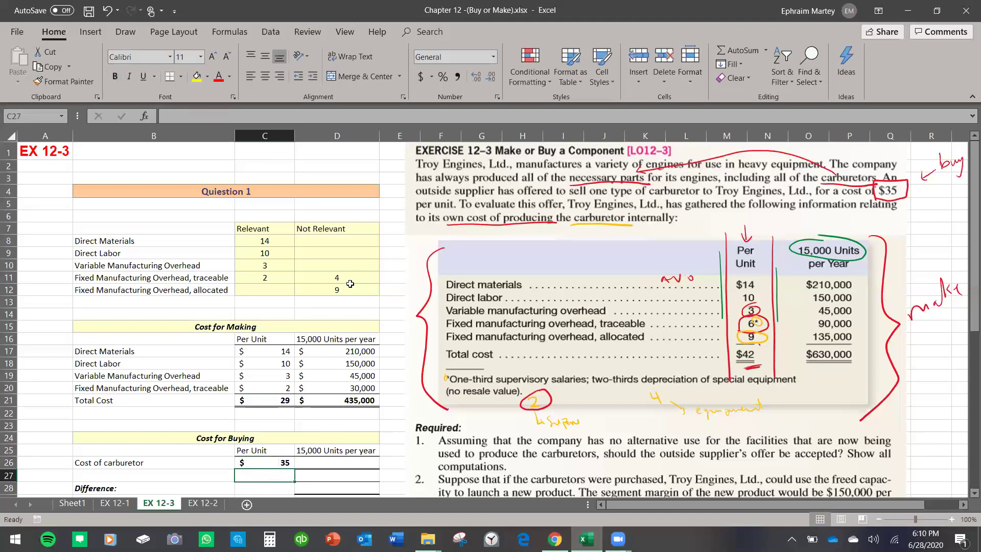
Compute the carburetor's yearly buying cost in D26 as C26*15000
{"action": "left_click_drag", "start_coordinate": [357, 278], "coordinate": [356, 290]}
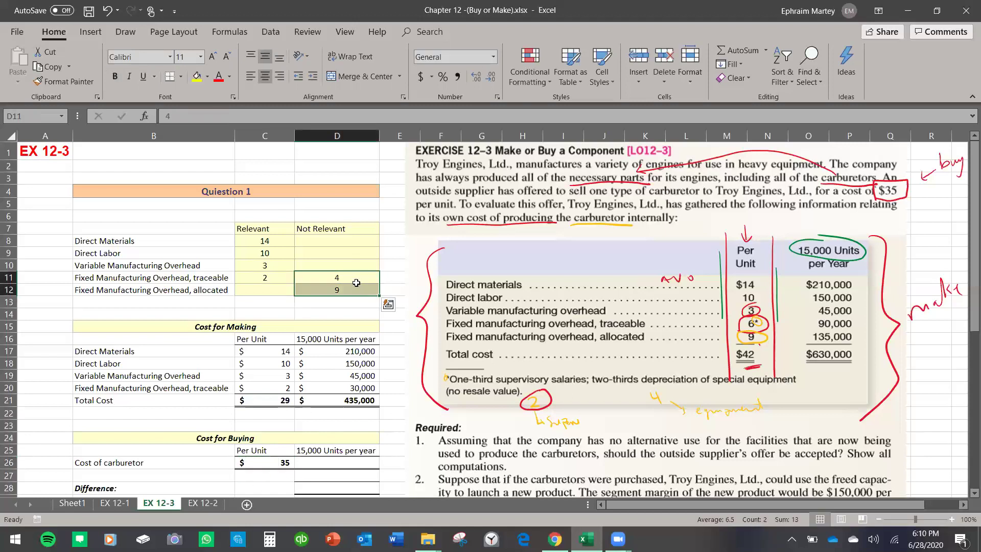
{"action": "left_click", "coordinate": [357, 283]}
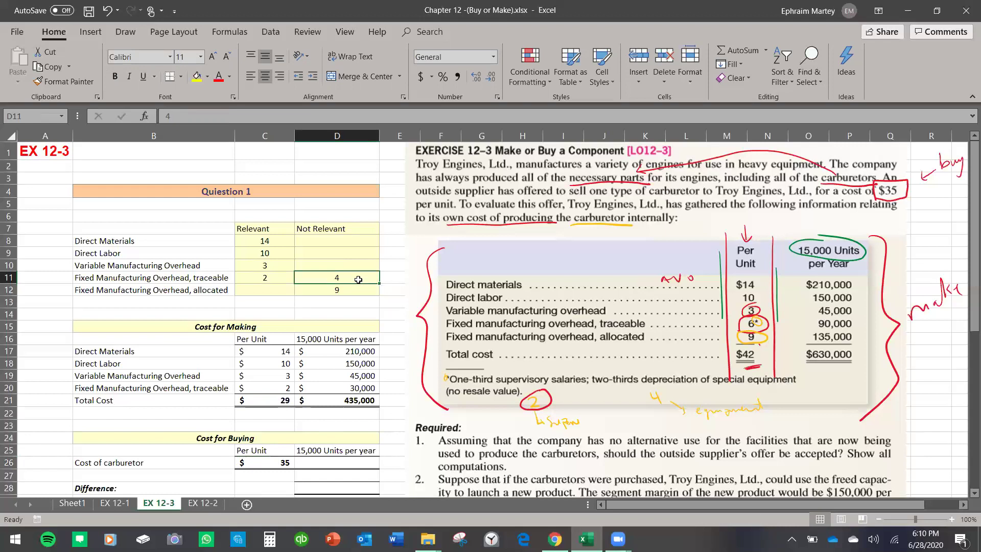
{"action": "left_click", "coordinate": [334, 465]}
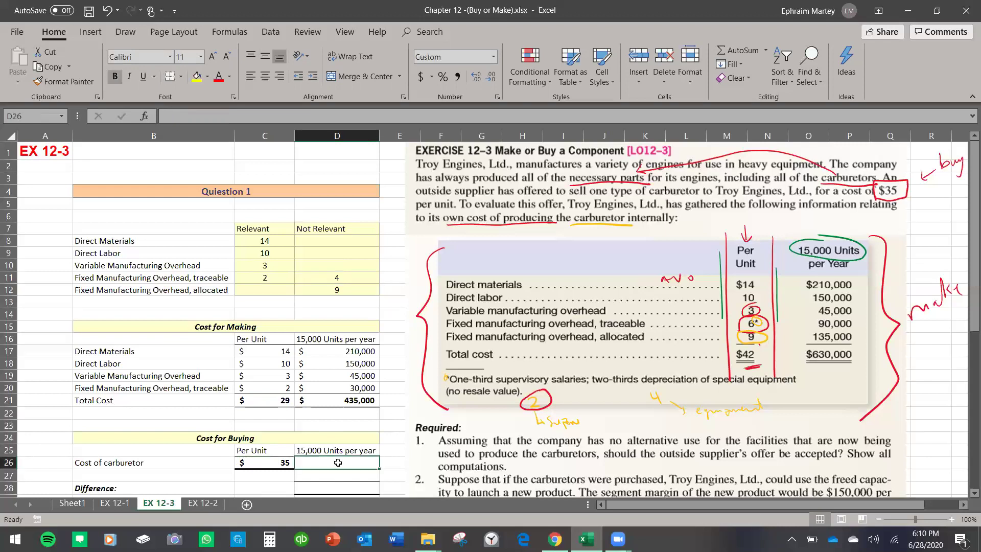
{"action": "type", "text": "="}
{"action": "left_click", "coordinate": [260, 462]}
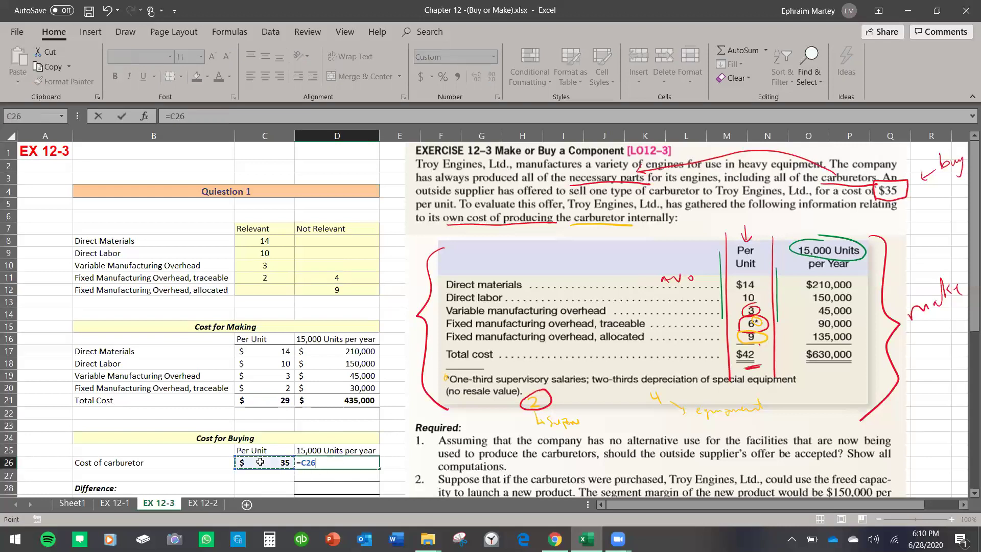
{"action": "type", "text": "*15000"}
{"action": "key", "text": "Return"}
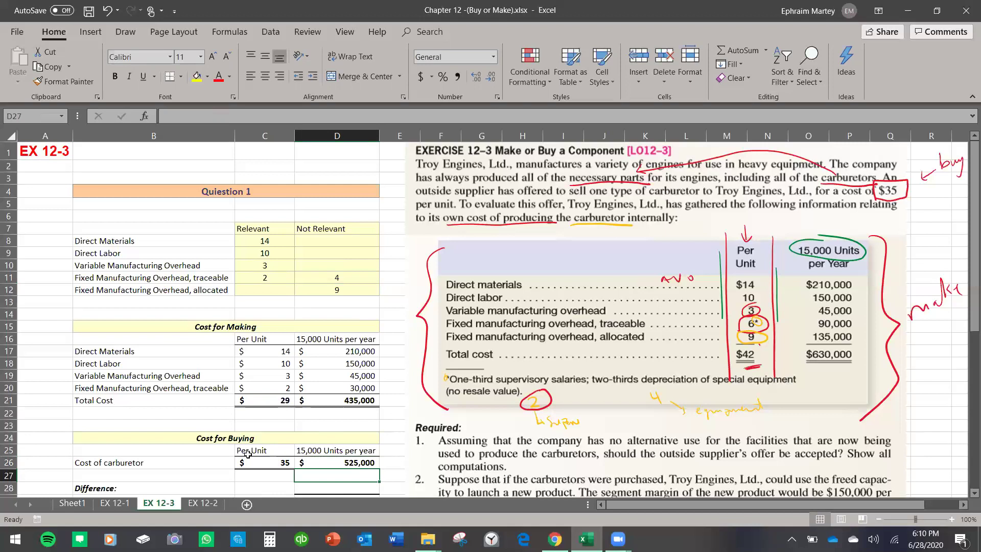
Calculate the Difference in D28 by subtracting the yearly making cost D21 from the yearly buying cost D26
{"action": "scroll", "coordinate": [248, 454], "scroll_direction": "down", "scroll_amount": 2}
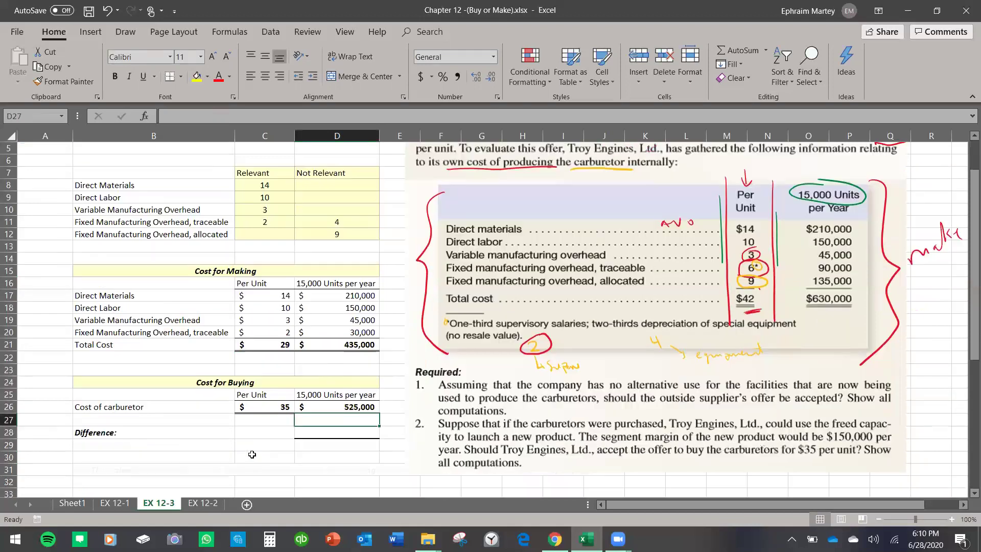
{"action": "left_click", "coordinate": [335, 433]}
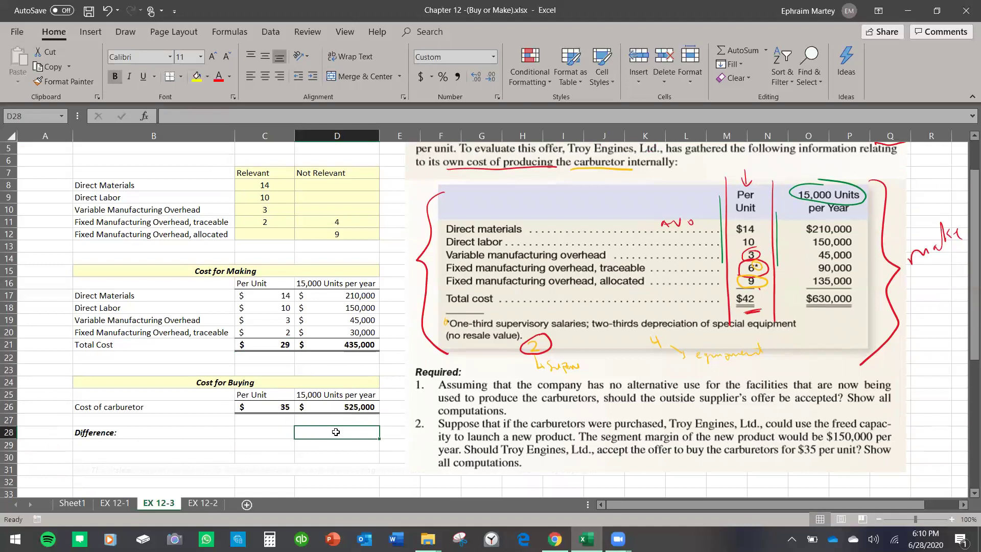
{"action": "type", "text": "="}
{"action": "left_click", "coordinate": [340, 406]}
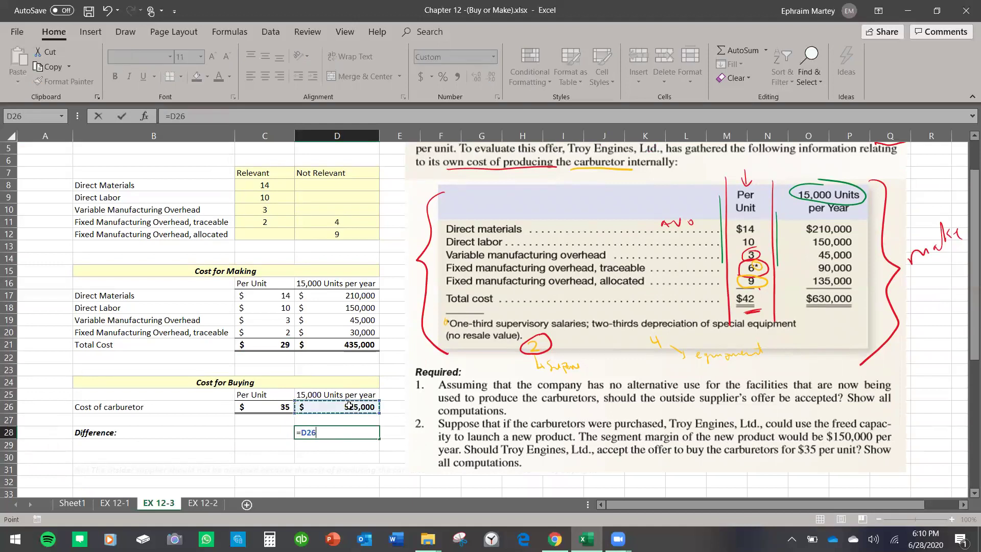
{"action": "type", "text": "-"}
{"action": "left_click", "coordinate": [357, 343]}
{"action": "key", "text": "Return"}
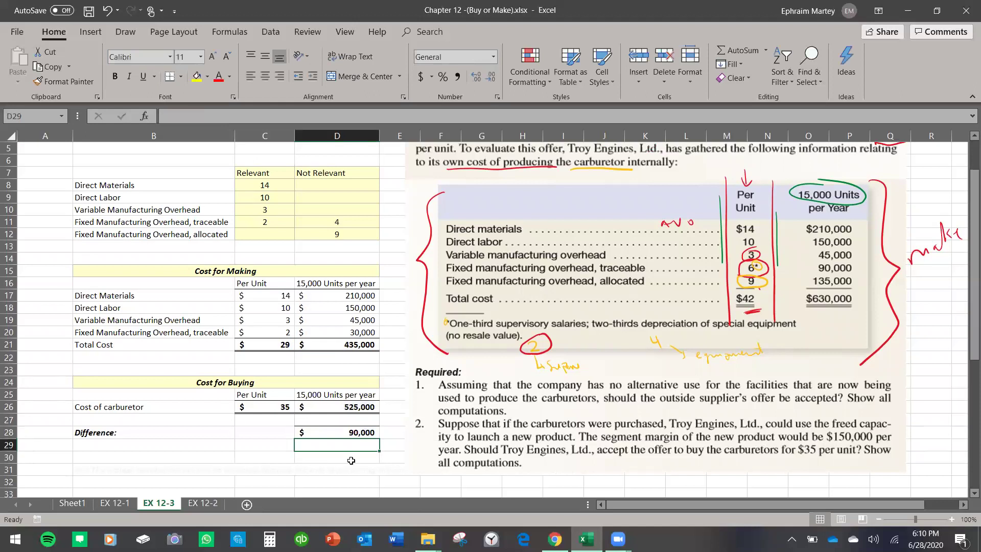
Turn the hidden answer text in B31 black and shorten the exercise picture from below until it no longer covers that row
{"action": "left_click", "coordinate": [130, 470]}
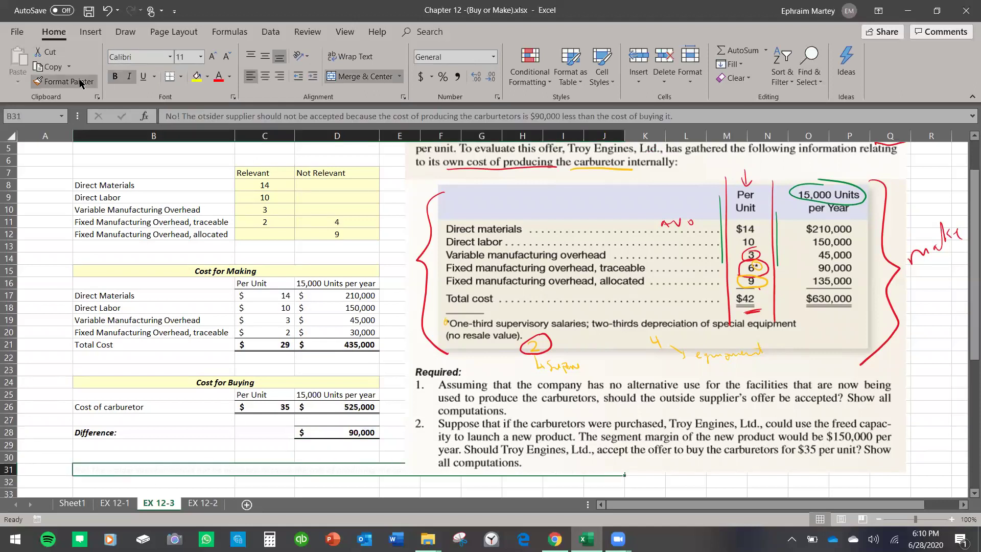
{"action": "left_click", "coordinate": [229, 76]}
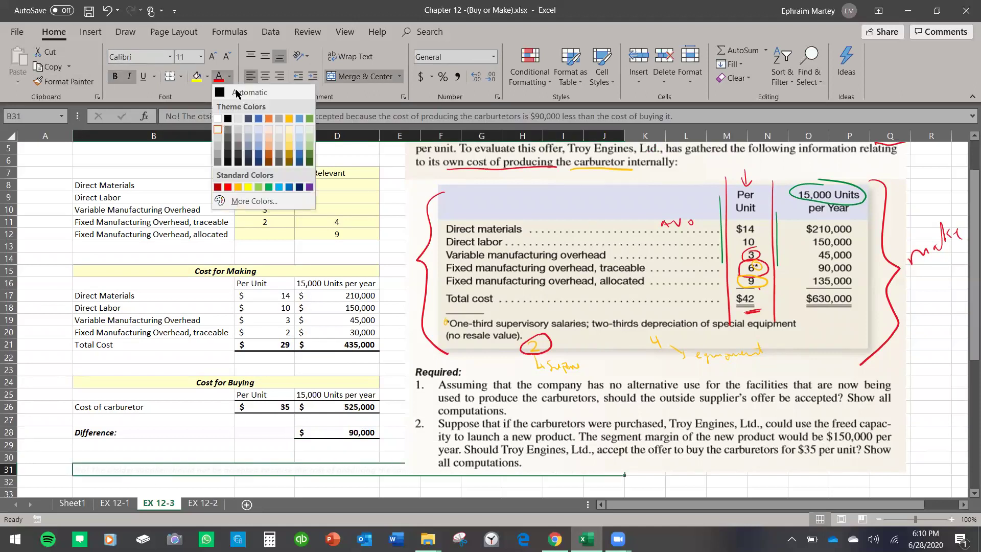
{"action": "left_click", "coordinate": [230, 113]}
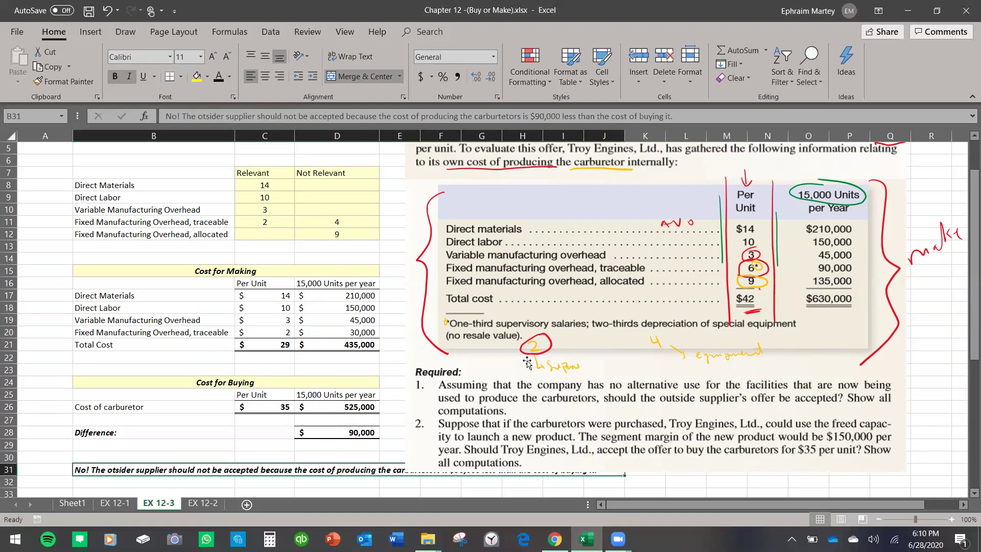
{"action": "left_click", "coordinate": [597, 454]}
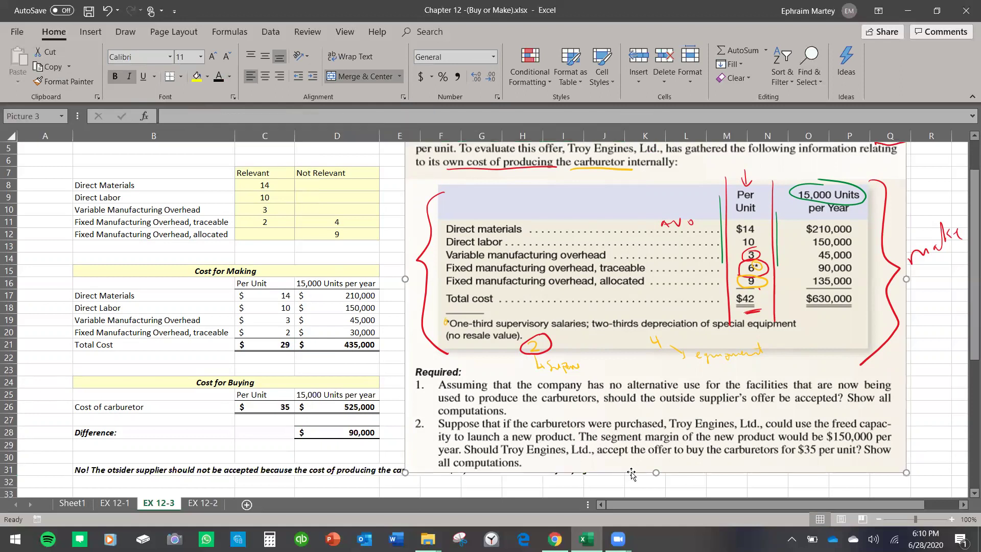
{"action": "left_click_drag", "start_coordinate": [656, 473], "coordinate": [657, 460]}
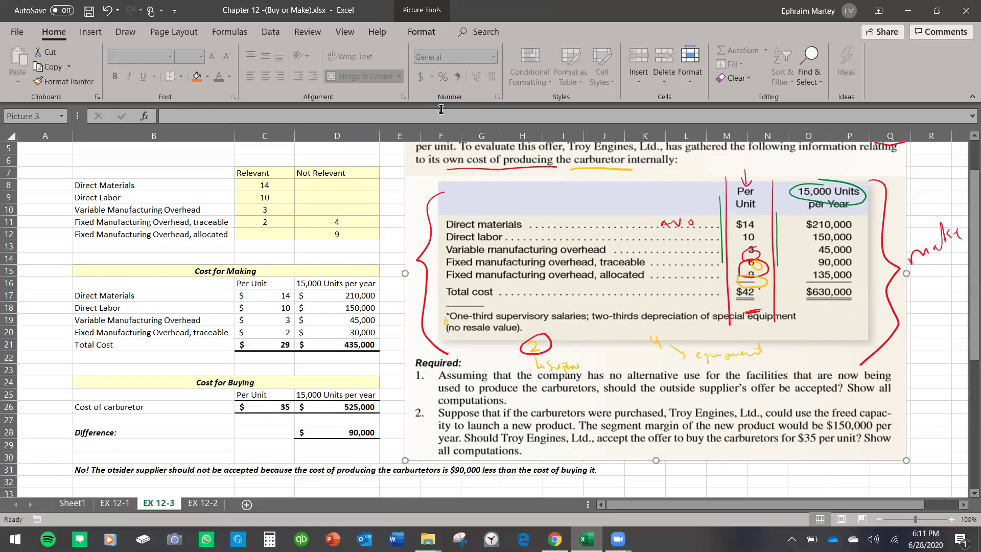
Move the exercise picture down the sheet beside the Question 2 section, clear of columns B to D
{"action": "scroll", "coordinate": [441, 109], "scroll_direction": "down", "scroll_amount": 2}
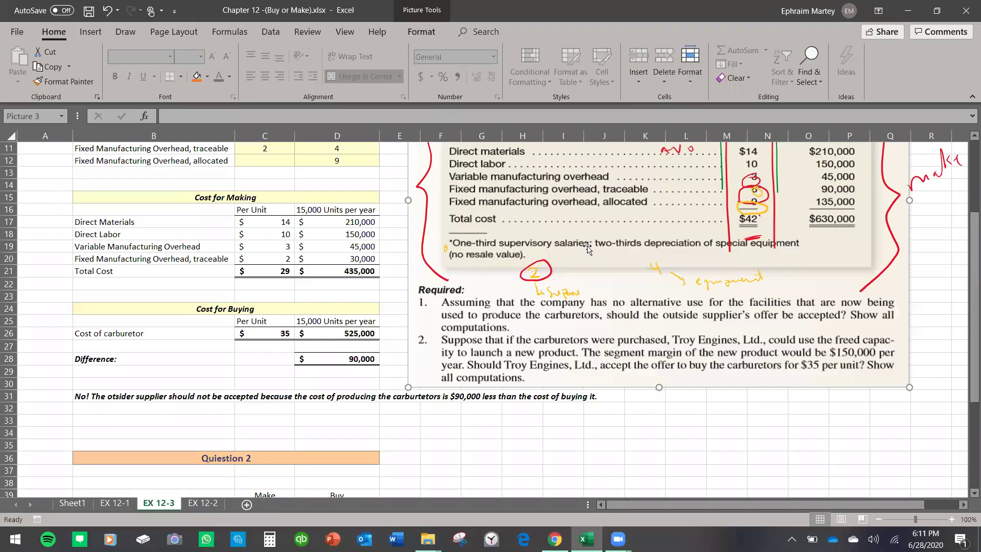
{"action": "left_click_drag", "start_coordinate": [606, 229], "coordinate": [629, 399]}
{"action": "scroll", "coordinate": [560, 312], "scroll_direction": "down", "scroll_amount": 4}
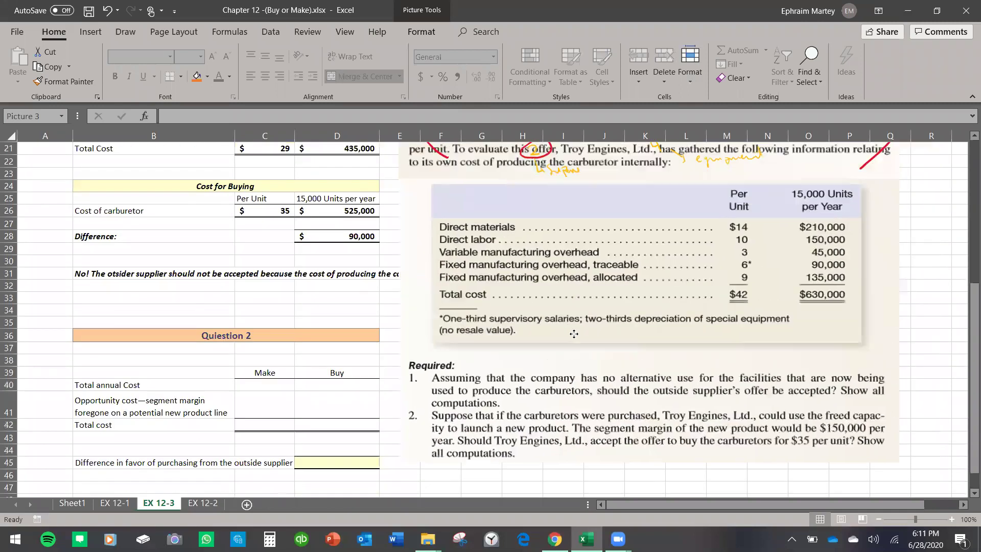
{"action": "left_click_drag", "start_coordinate": [579, 327], "coordinate": [583, 335]}
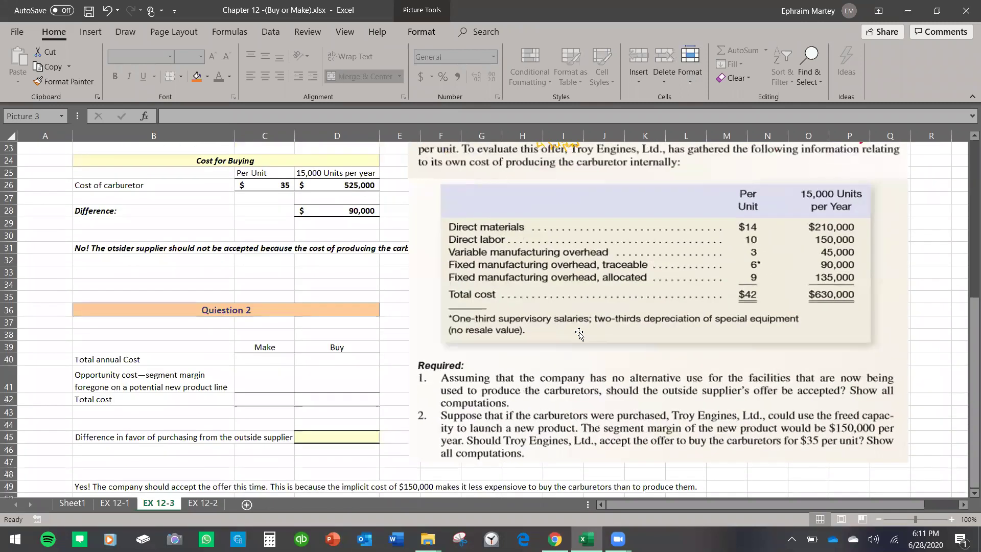
{"action": "scroll", "coordinate": [583, 335], "scroll_direction": "down", "scroll_amount": 1}
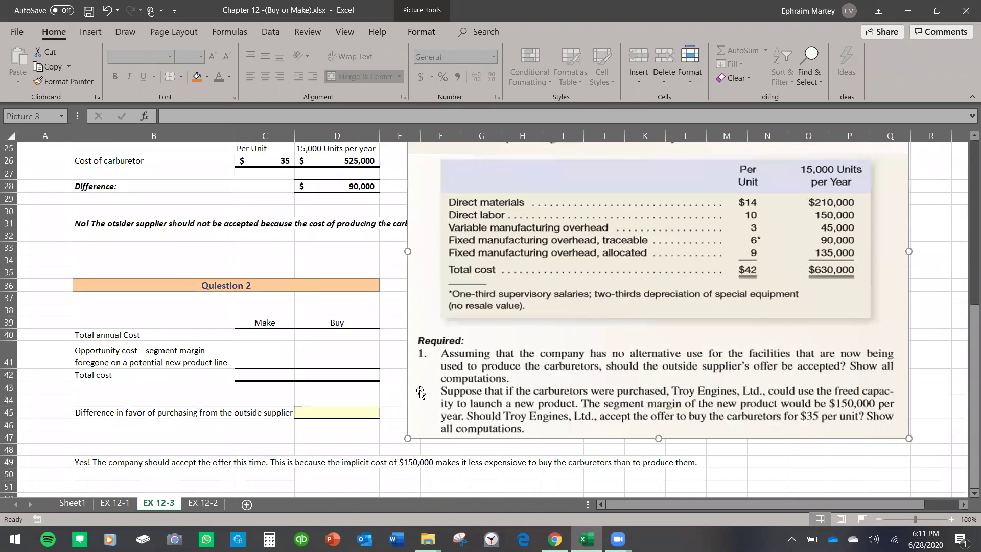
Change the yellow pen's ink color to red and underline "were purchased" in requirement 2 of the exercise
{"action": "scroll", "coordinate": [421, 392], "scroll_direction": "up", "scroll_amount": 2}
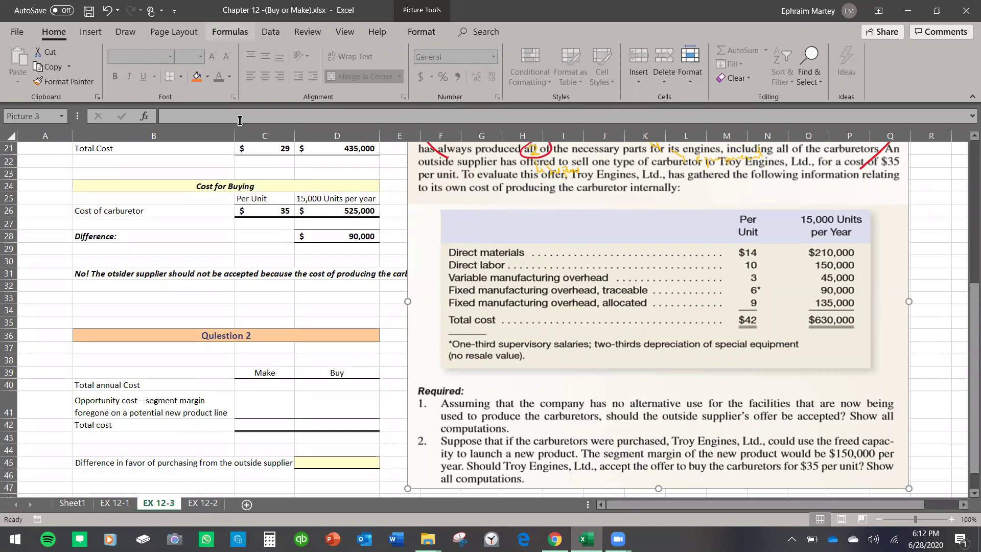
{"action": "left_click", "coordinate": [126, 32]}
{"action": "left_click", "coordinate": [486, 77]}
{"action": "left_click", "coordinate": [492, 79]}
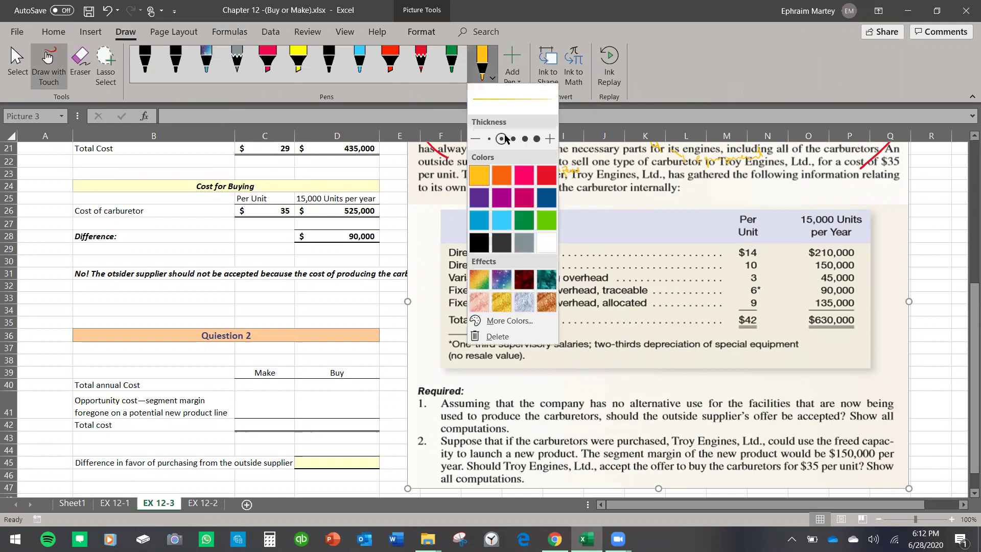
{"action": "left_click", "coordinate": [547, 175]}
{"action": "left_click", "coordinate": [688, 76]}
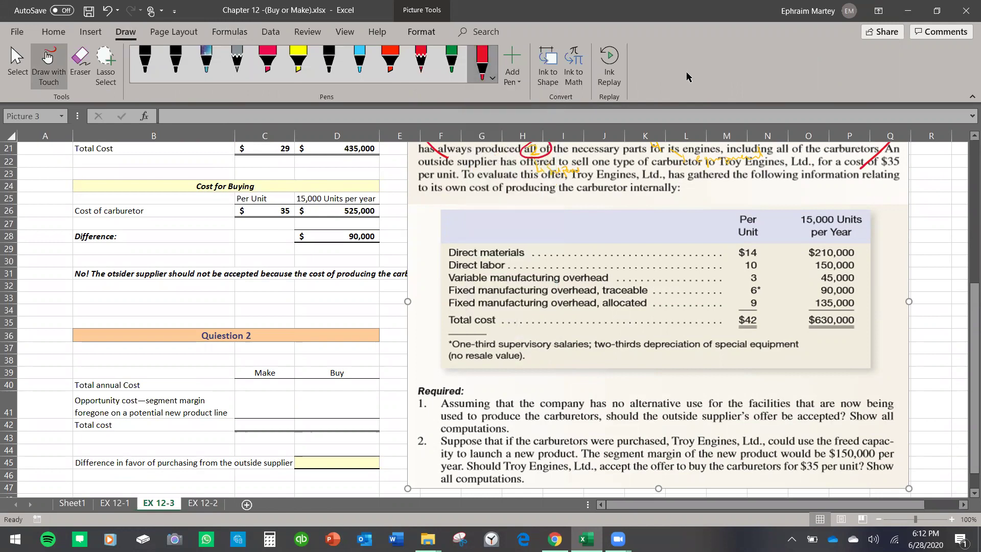
{"action": "left_click_drag", "start_coordinate": [592, 446], "coordinate": [667, 446]}
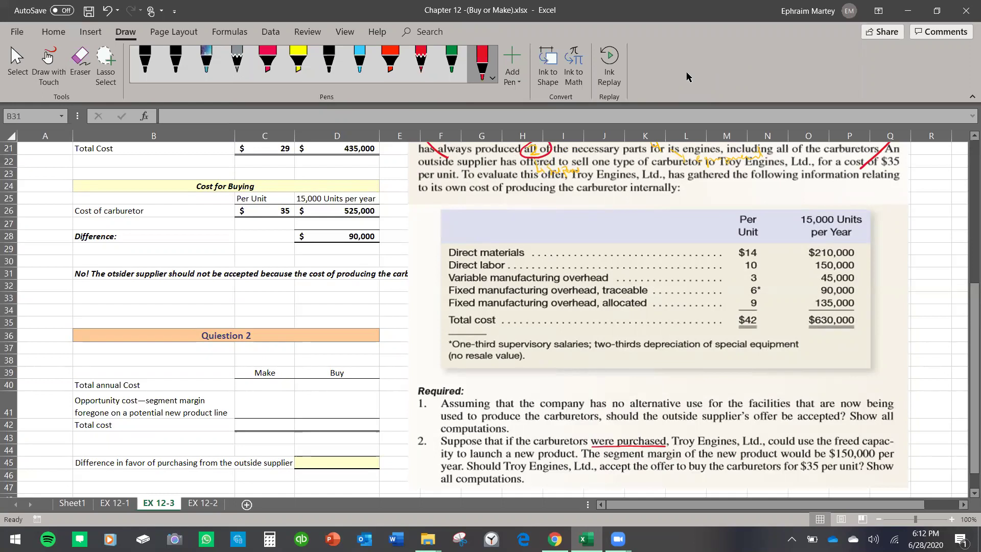
Underline "freed capac-" in requirement 2 with the red pen and handwrite an arrowed margin note reading "building"
{"action": "left_click_drag", "start_coordinate": [863, 446], "coordinate": [907, 435]}
{"action": "mouse_move", "coordinate": [906, 428]}
{"action": "left_mouse_down"}
{"action": "mouse_move", "coordinate": [912, 438]}
{"action": "mouse_move", "coordinate": [947, 403]}
{"action": "left_mouse_up"}
{"action": "mouse_move", "coordinate": [947, 418]}
{"action": "left_mouse_down"}
{"action": "mouse_move", "coordinate": [952, 407]}
{"action": "mouse_move", "coordinate": [953, 429]}
{"action": "left_mouse_up"}
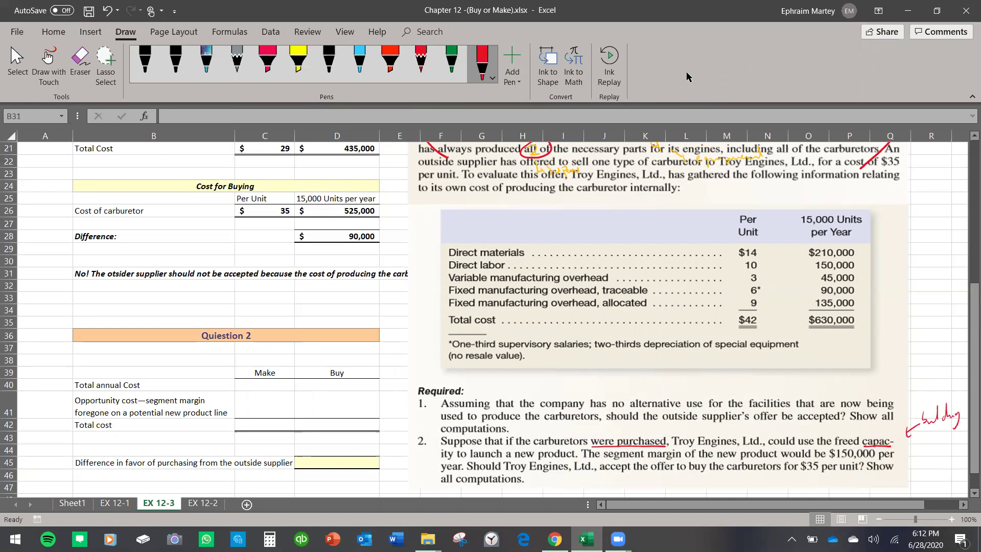
Underline "new product" and "margin" in requirement 2, circle $150,000 and add a second arrowed margin note in red
{"action": "left_click_drag", "start_coordinate": [515, 457], "coordinate": [566, 462]}
{"action": "mouse_move", "coordinate": [838, 448]}
{"action": "left_mouse_down"}
{"action": "mouse_move", "coordinate": [831, 462]}
{"action": "mouse_move", "coordinate": [879, 449]}
{"action": "mouse_move", "coordinate": [854, 445]}
{"action": "mouse_move", "coordinate": [870, 463]}
{"action": "left_mouse_up"}
{"action": "mouse_move", "coordinate": [931, 445]}
{"action": "left_mouse_down"}
{"action": "mouse_move", "coordinate": [907, 448]}
{"action": "mouse_move", "coordinate": [966, 447]}
{"action": "left_mouse_up"}
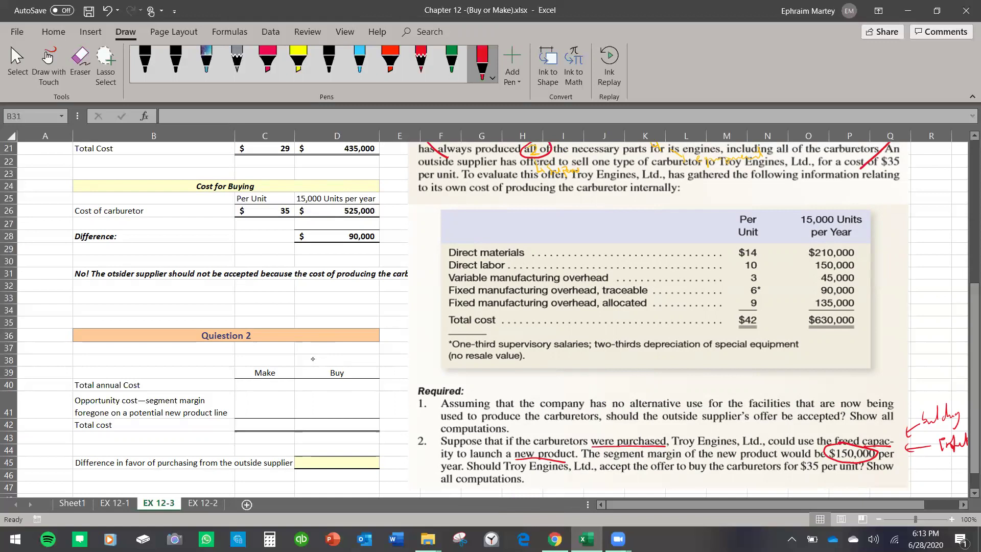
{"action": "left_click_drag", "start_coordinate": [646, 460], "coordinate": [683, 460]}
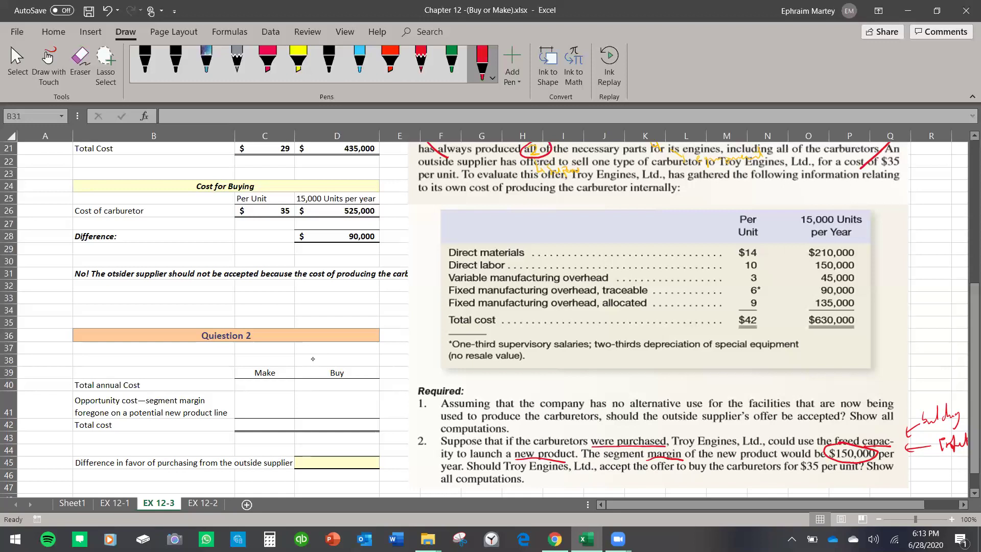
On Sheet1, handwrite the heading "Opportunity Cost:" in red below the Constraint notes and underline it with several strokes
{"action": "left_click", "coordinate": [71, 503]}
{"action": "scroll", "coordinate": [153, 430], "scroll_direction": "down", "scroll_amount": 5}
{"action": "left_click", "coordinate": [51, 308]}
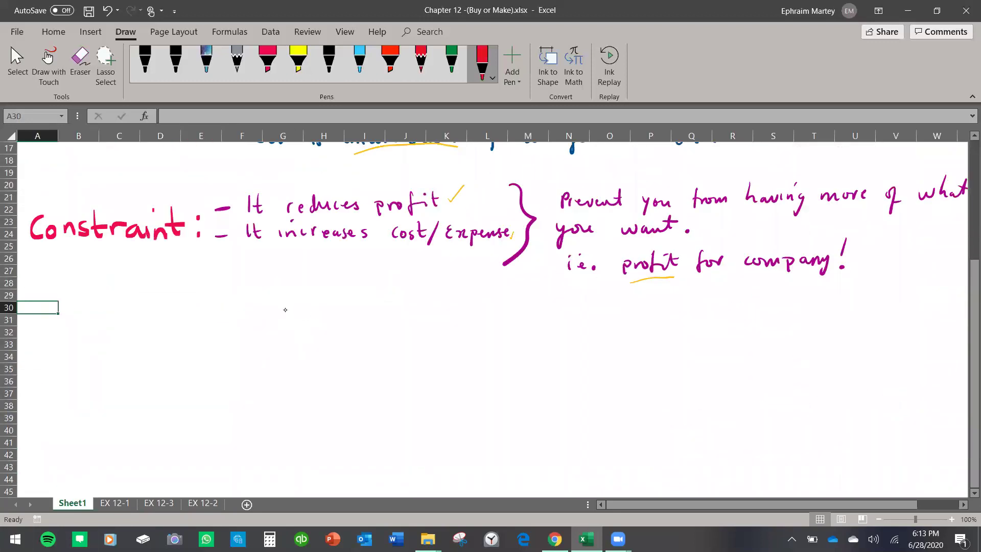
{"action": "mouse_move", "coordinate": [46, 316]}
{"action": "left_mouse_down"}
{"action": "mouse_move", "coordinate": [39, 331]}
{"action": "mouse_move", "coordinate": [72, 354]}
{"action": "mouse_move", "coordinate": [107, 346]}
{"action": "mouse_move", "coordinate": [122, 327]}
{"action": "mouse_move", "coordinate": [134, 336]}
{"action": "mouse_move", "coordinate": [173, 332]}
{"action": "mouse_move", "coordinate": [204, 308]}
{"action": "mouse_move", "coordinate": [217, 352]}
{"action": "left_mouse_up"}
{"action": "mouse_move", "coordinate": [267, 309]}
{"action": "left_mouse_down"}
{"action": "mouse_move", "coordinate": [268, 332]}
{"action": "mouse_move", "coordinate": [276, 331]}
{"action": "left_mouse_up"}
{"action": "mouse_move", "coordinate": [289, 322]}
{"action": "left_mouse_down"}
{"action": "mouse_move", "coordinate": [276, 334]}
{"action": "mouse_move", "coordinate": [288, 334]}
{"action": "left_mouse_up"}
{"action": "left_click_drag", "start_coordinate": [281, 318], "coordinate": [305, 313]}
{"action": "left_click", "coordinate": [318, 314]}
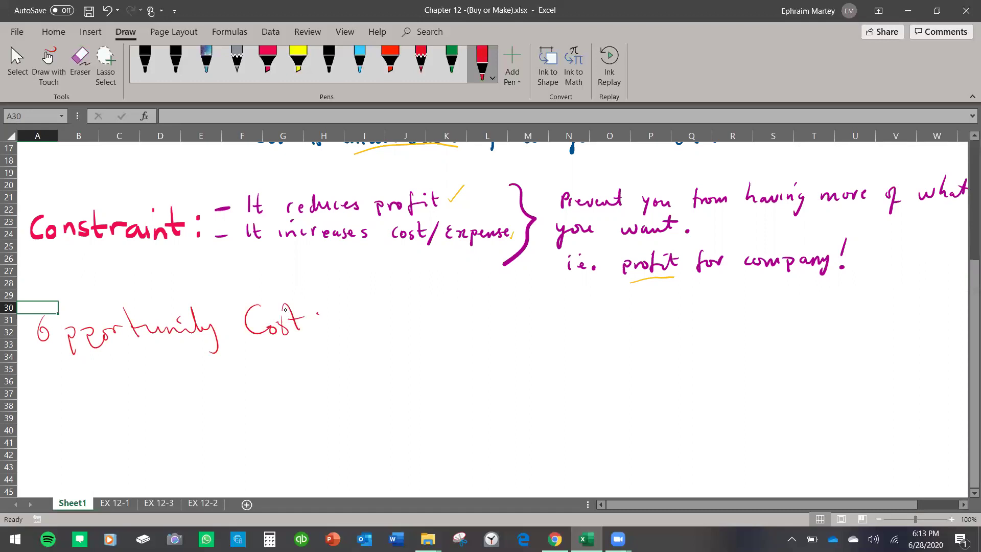
{"action": "mouse_move", "coordinate": [58, 381]}
{"action": "left_mouse_down"}
{"action": "mouse_move", "coordinate": [275, 364]}
{"action": "mouse_move", "coordinate": [75, 394]}
{"action": "left_mouse_up"}
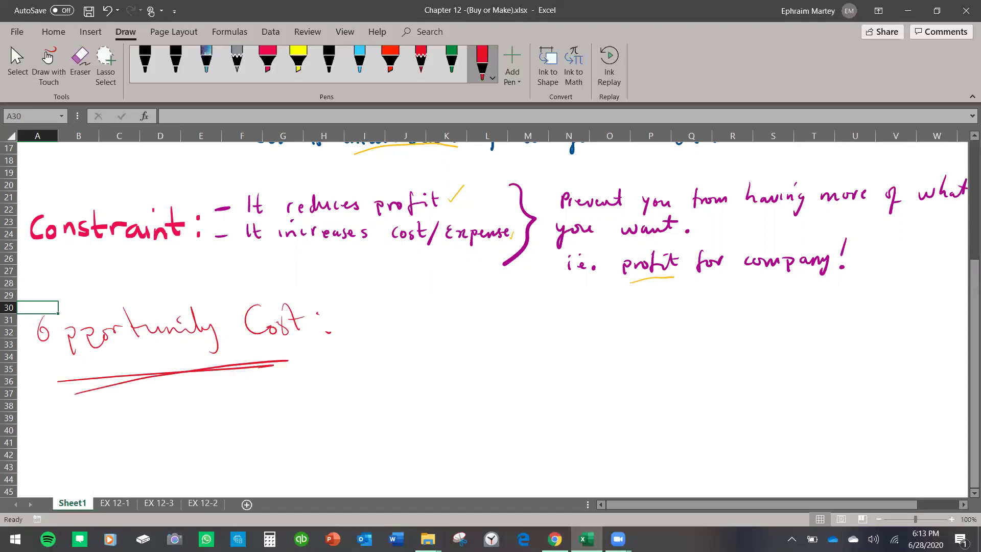
On the EX 12-3 sheet, clear the cell in column B below the Question 2 difference row
{"action": "left_click", "coordinate": [159, 503]}
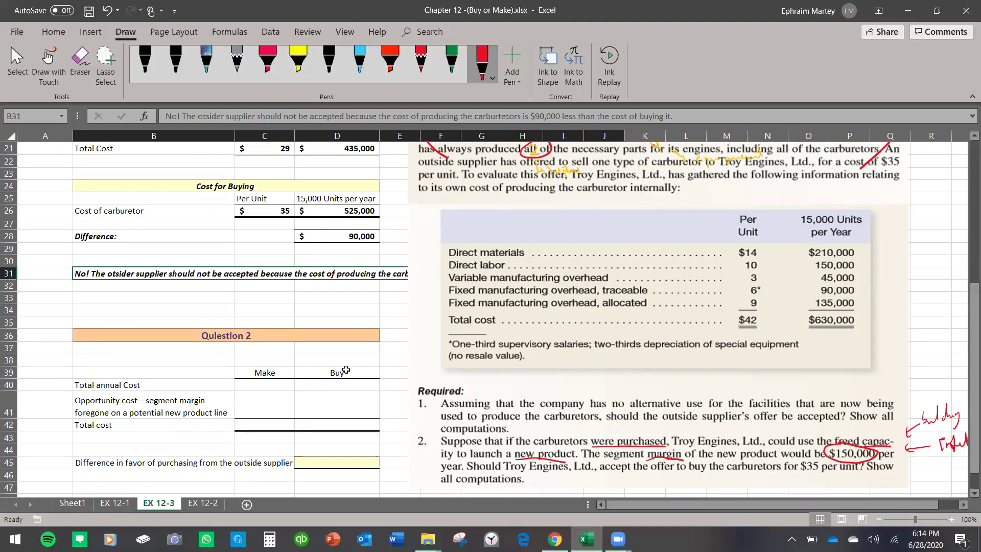
{"action": "scroll", "coordinate": [333, 382], "scroll_direction": "down", "scroll_amount": 2}
{"action": "left_click", "coordinate": [106, 461]}
{"action": "key", "text": "Delete"}
{"action": "left_click", "coordinate": [176, 439]}
{"action": "scroll", "coordinate": [225, 435], "scroll_direction": "up", "scroll_amount": 1}
{"action": "scroll", "coordinate": [248, 463], "scroll_direction": "up", "scroll_amount": 1}
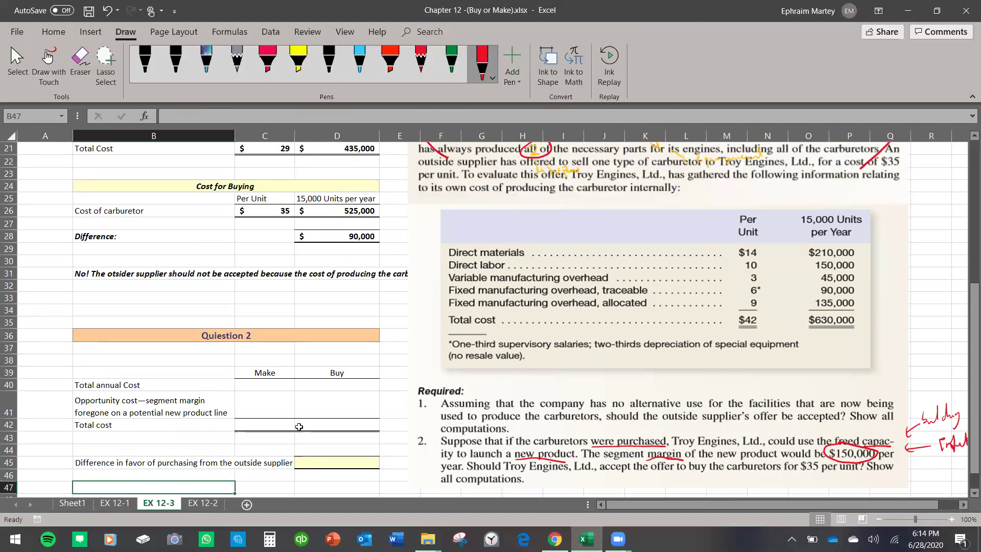
Link the Make total annual cost in C40 to the per-unit total cost in C21
{"action": "left_click", "coordinate": [270, 385]}
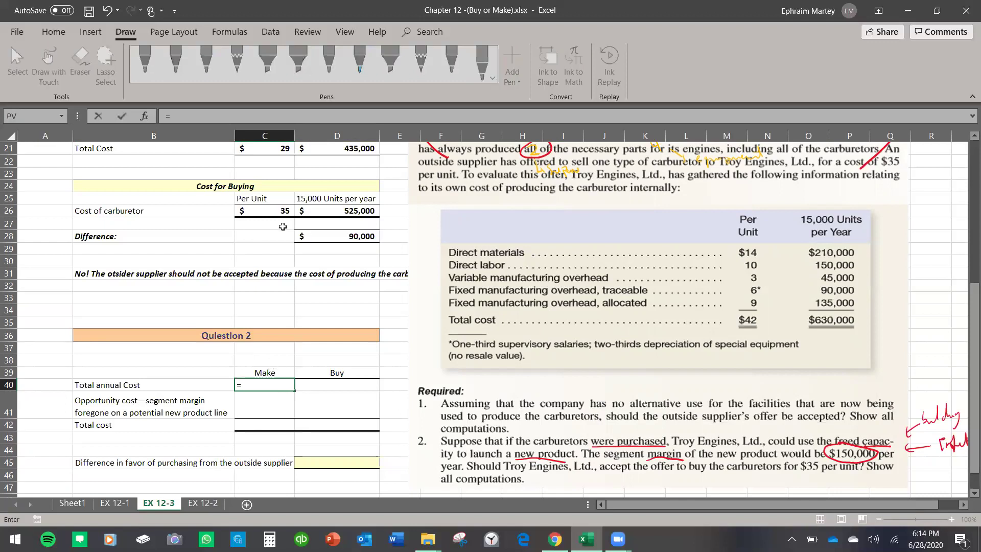
{"action": "type", "text": "="}
{"action": "scroll", "coordinate": [283, 222], "scroll_direction": "up", "scroll_amount": 1}
{"action": "scroll", "coordinate": [284, 222], "scroll_direction": "up", "scroll_amount": 1}
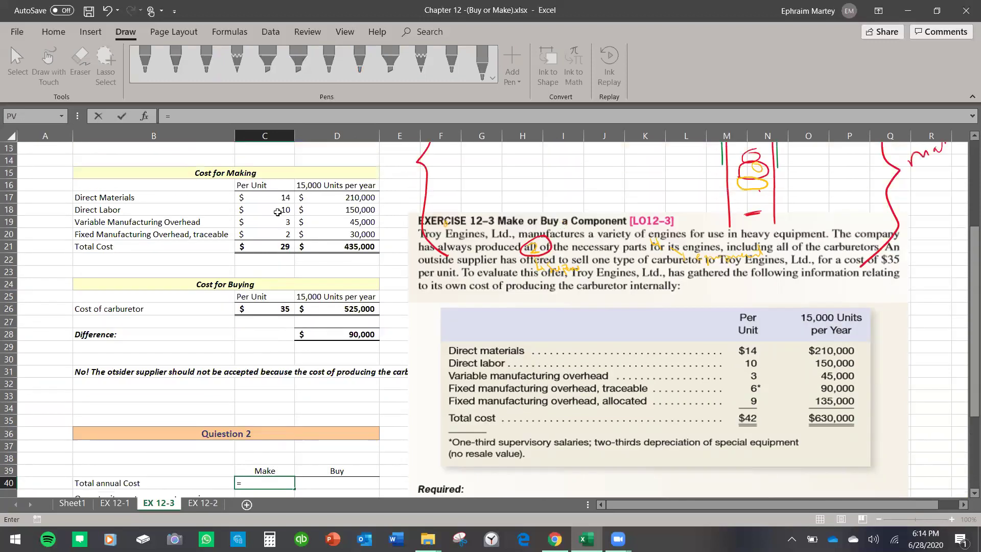
{"action": "left_click", "coordinate": [277, 249]}
{"action": "key", "text": "Return"}
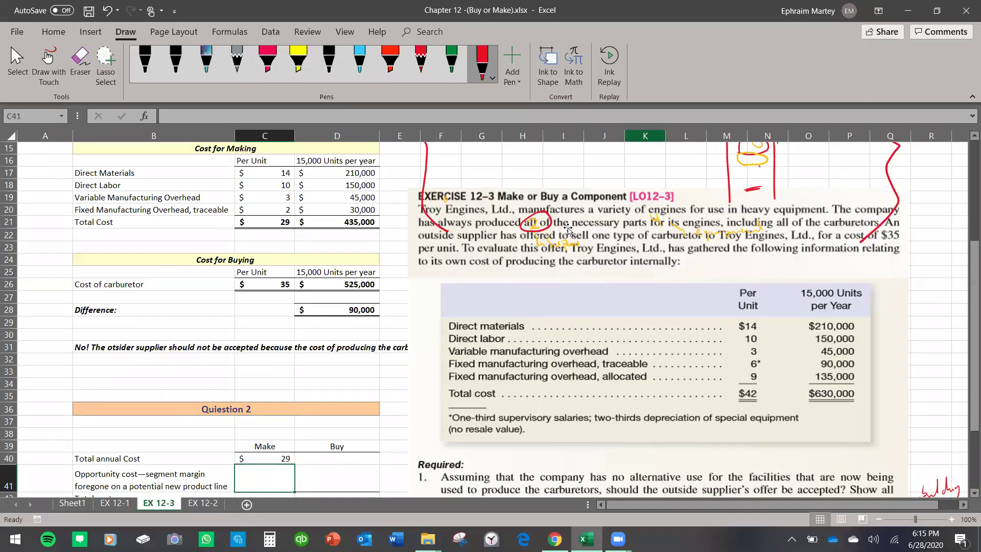
Link the total annual costs to the yearly totals: Make in C40 to D21 and Buy in D40 to D26
{"action": "left_click", "coordinate": [271, 458]}
{"action": "type", "text": "="}
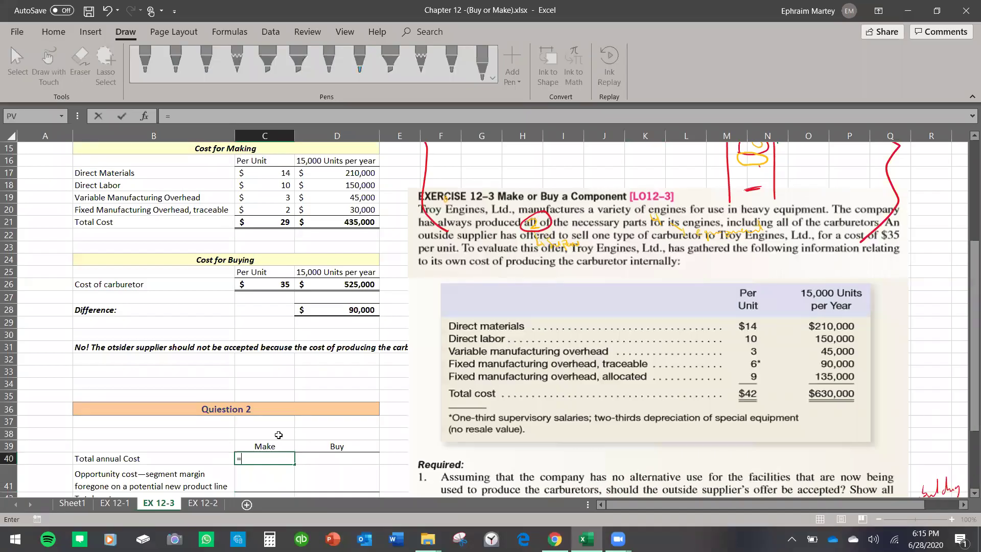
{"action": "left_click", "coordinate": [353, 221]}
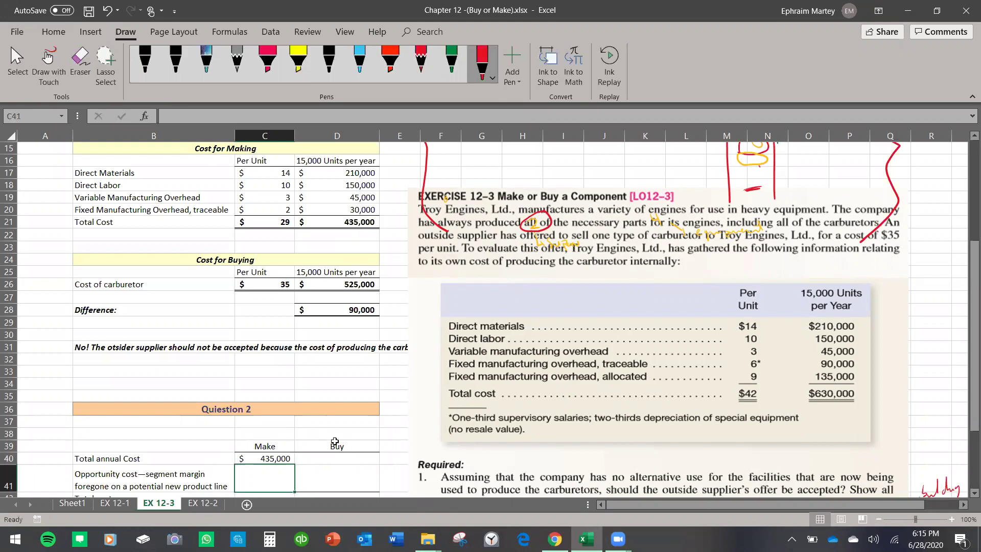
{"action": "left_click", "coordinate": [343, 458]}
{"action": "type", "text": "="}
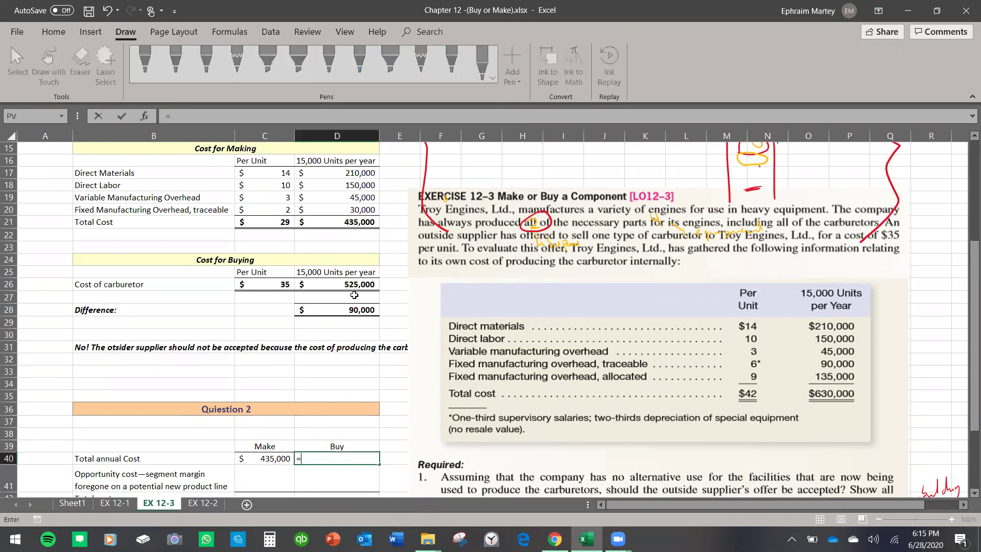
{"action": "left_click", "coordinate": [359, 282]}
{"action": "key", "text": "Return"}
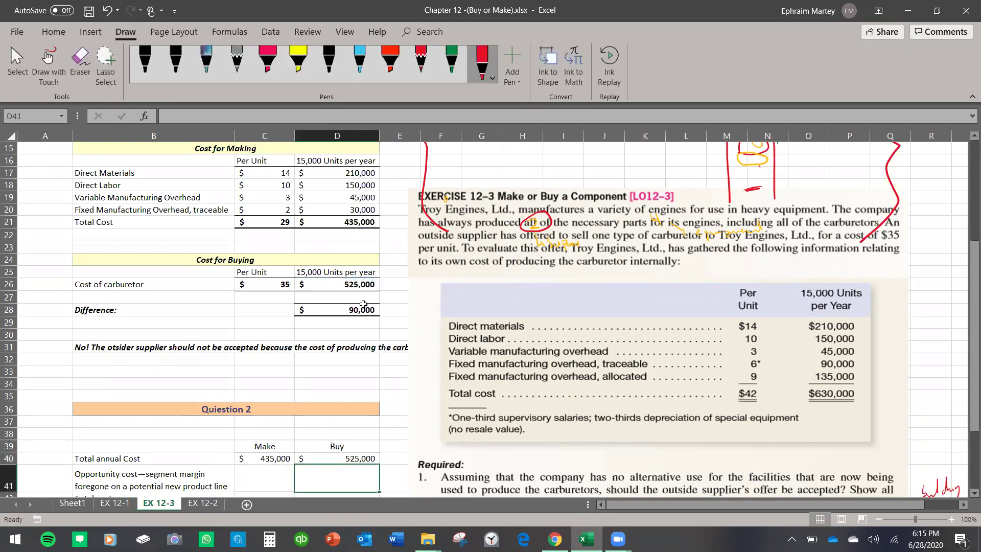
Handwrite a red note about "cash inflow" just above the Question 2 heading
{"action": "scroll", "coordinate": [381, 345], "scroll_direction": "down", "scroll_amount": 1}
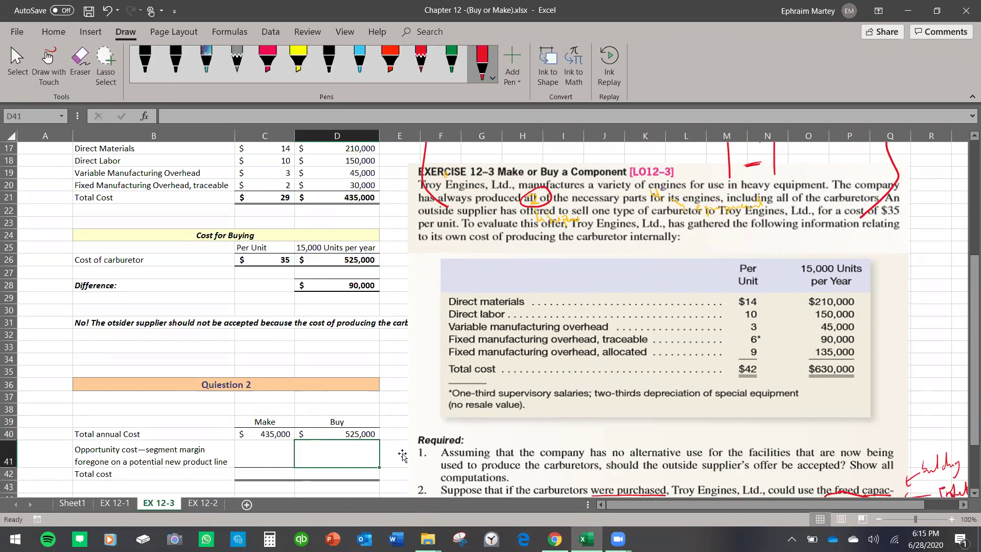
{"action": "scroll", "coordinate": [394, 419], "scroll_direction": "down", "scroll_amount": 2}
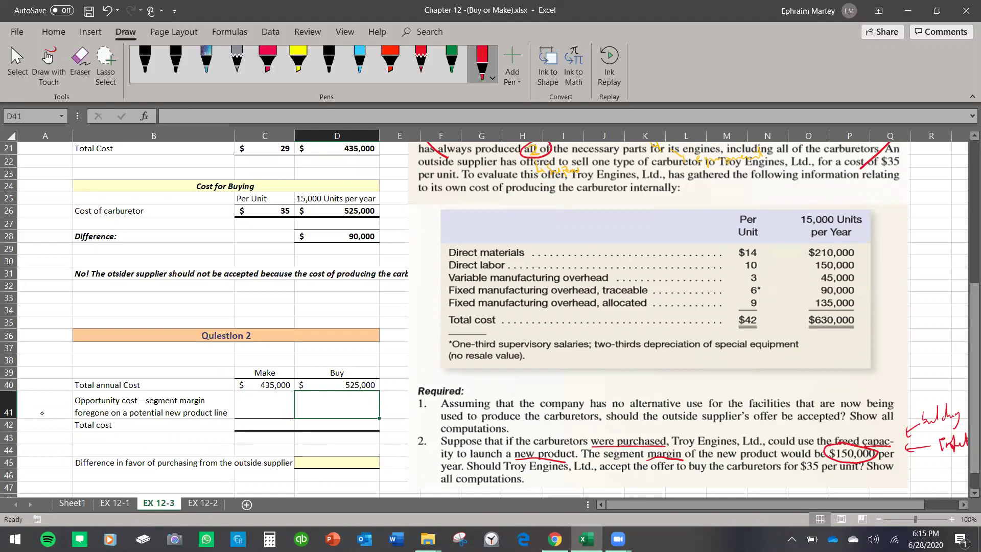
{"action": "mouse_move", "coordinate": [35, 316]}
{"action": "left_mouse_down"}
{"action": "mouse_move", "coordinate": [36, 327]}
{"action": "mouse_move", "coordinate": [40, 318]}
{"action": "left_mouse_up"}
{"action": "left_click_drag", "start_coordinate": [45, 322], "coordinate": [98, 309]}
{"action": "mouse_move", "coordinate": [93, 312]}
{"action": "left_mouse_down"}
{"action": "mouse_move", "coordinate": [105, 297]}
{"action": "mouse_move", "coordinate": [145, 303]}
{"action": "left_mouse_up"}
{"action": "left_click_drag", "start_coordinate": [145, 305], "coordinate": [185, 295]}
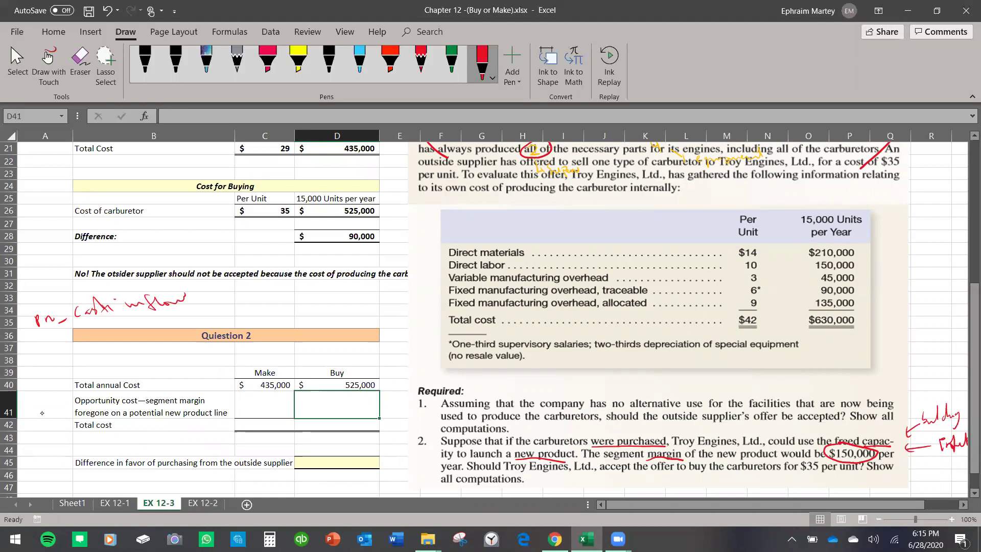
Circle the Make total annual cost in C40 with the red pen and delete that circle
{"action": "mouse_move", "coordinate": [259, 375]}
{"action": "left_mouse_down"}
{"action": "mouse_move", "coordinate": [238, 389]}
{"action": "mouse_move", "coordinate": [268, 393]}
{"action": "mouse_move", "coordinate": [281, 376]}
{"action": "mouse_move", "coordinate": [261, 376]}
{"action": "left_mouse_up"}
{"action": "left_click", "coordinate": [284, 379]}
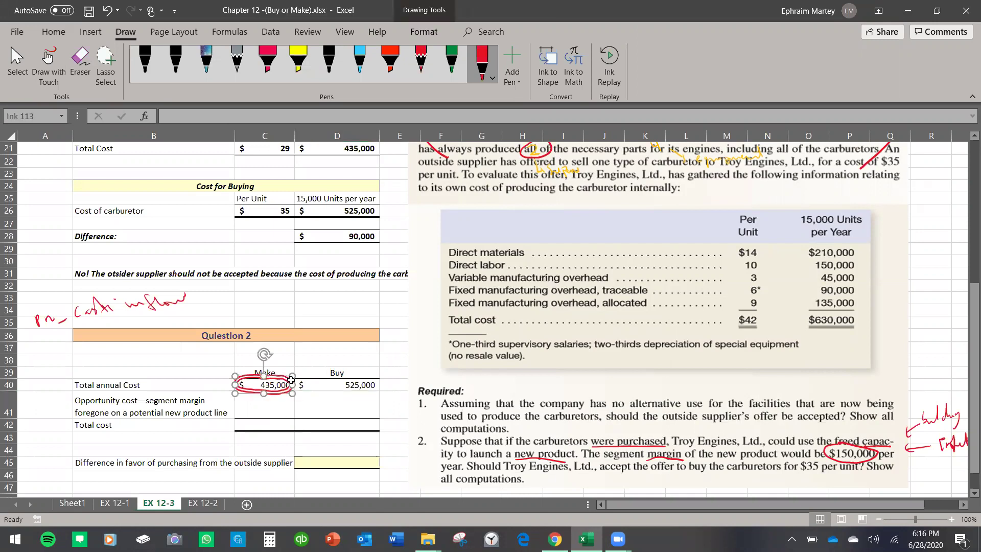
{"action": "key", "text": "Delete"}
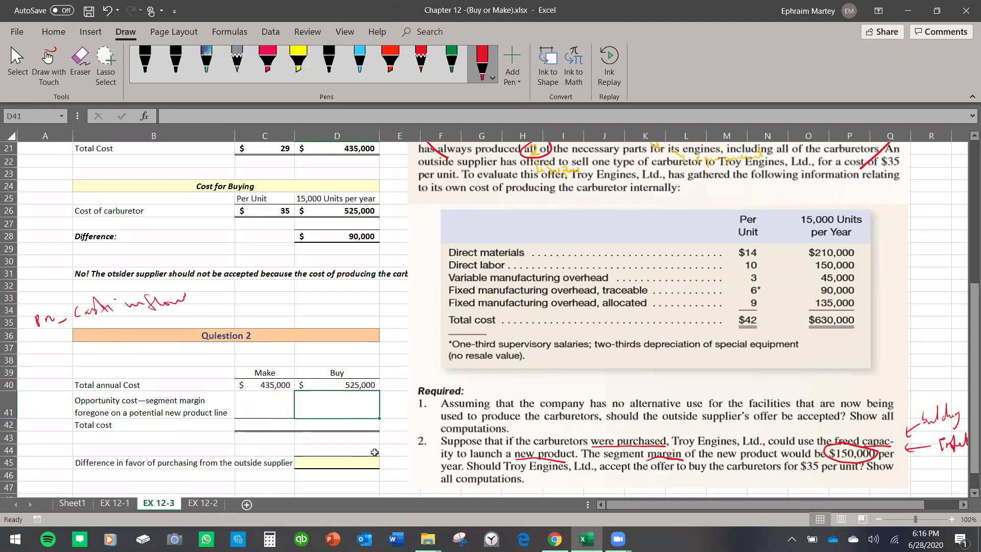
Underline the "cash inflow" note, circle the Buy total annual cost in D40 and draw a red arrow beside row 40
{"action": "left_click", "coordinate": [353, 385]}
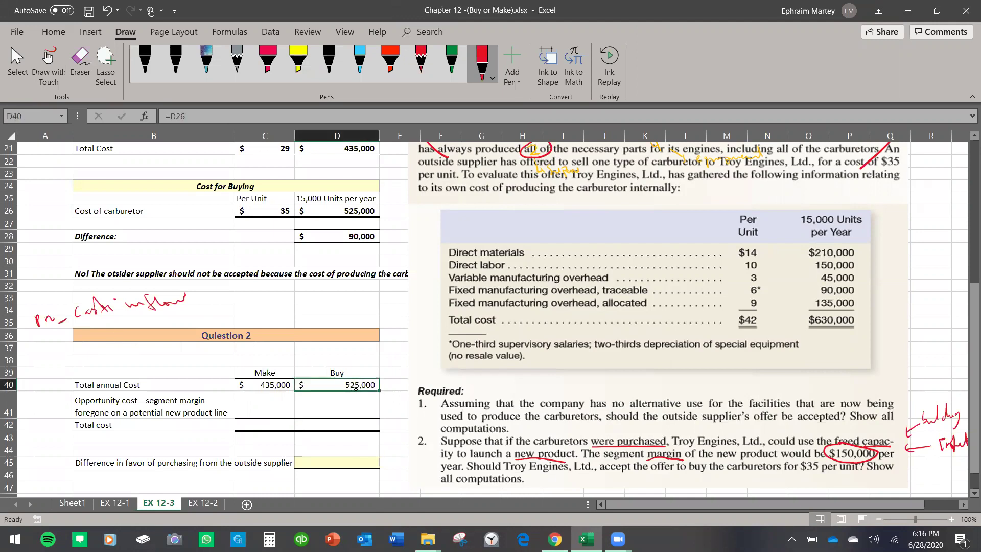
{"action": "left_click_drag", "start_coordinate": [139, 323], "coordinate": [193, 305]}
{"action": "mouse_move", "coordinate": [369, 376]}
{"action": "left_mouse_down"}
{"action": "mouse_move", "coordinate": [314, 387]}
{"action": "mouse_move", "coordinate": [340, 394]}
{"action": "mouse_move", "coordinate": [387, 386]}
{"action": "mouse_move", "coordinate": [380, 377]}
{"action": "left_mouse_up"}
{"action": "left_click_drag", "start_coordinate": [33, 383], "coordinate": [45, 383]}
{"action": "left_click_drag", "start_coordinate": [46, 376], "coordinate": [49, 387]}
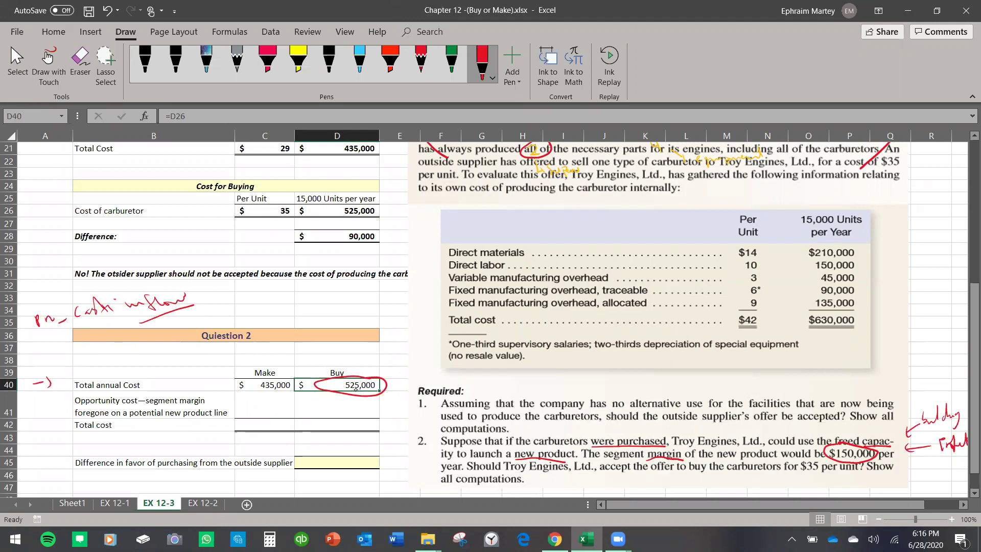
Enter -150000 in D41 as the opportunity cost under Buy
{"action": "left_click", "coordinate": [338, 407]}
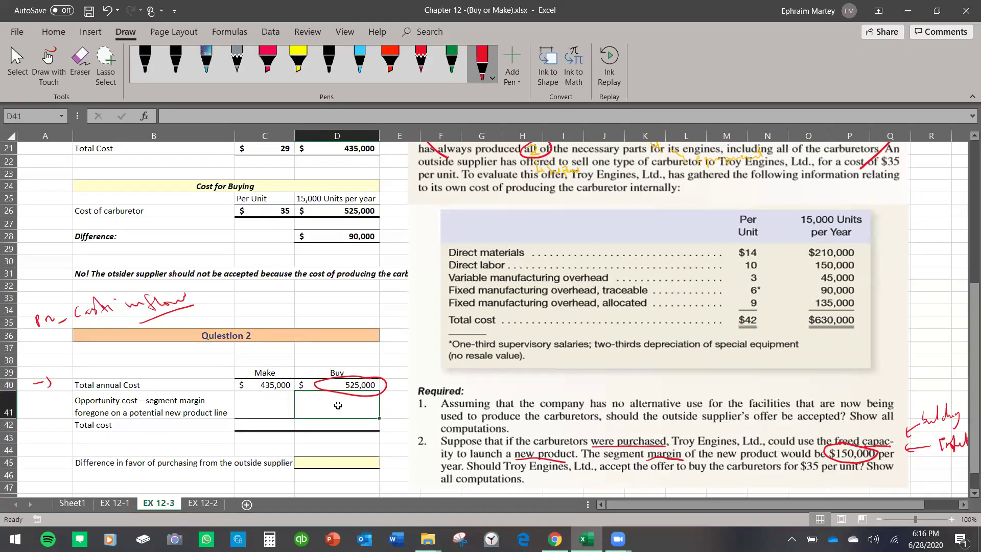
{"action": "type", "text": "-150"}
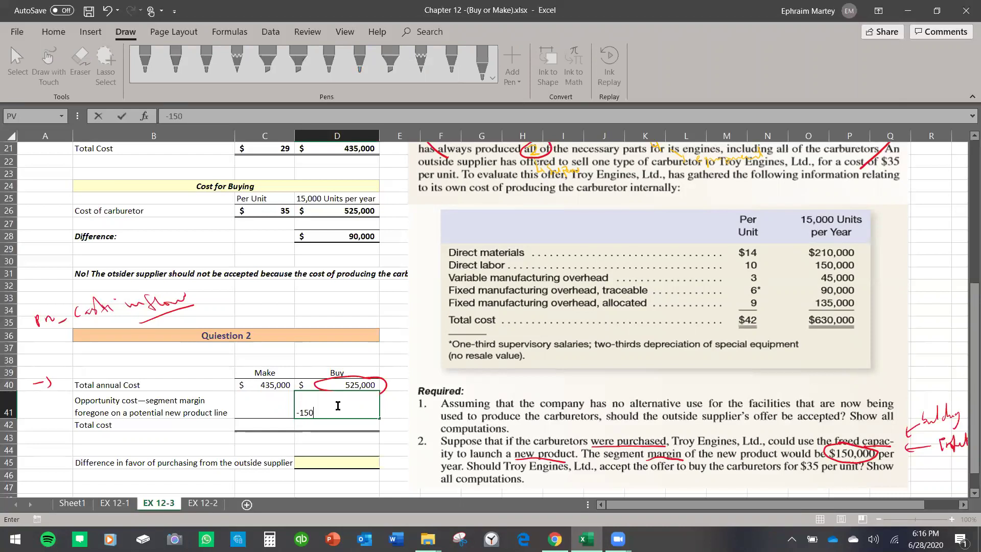
{"action": "type", "text": "000"}
{"action": "key", "text": "Return"}
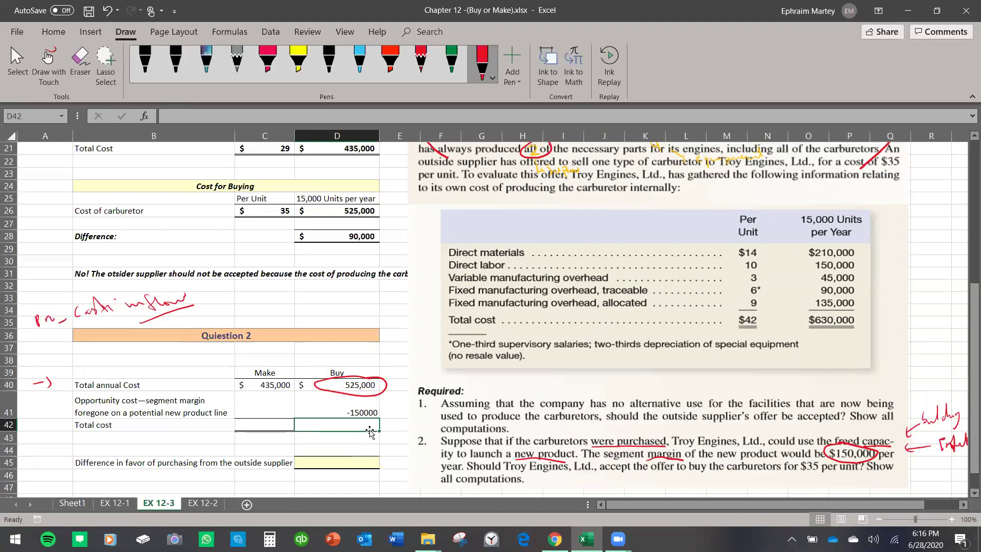
Delete the red circle around D40 and calculate the Buy total cost in D42 as D40 plus D41
{"action": "type", "text": "="}
{"action": "left_click", "coordinate": [355, 387]}
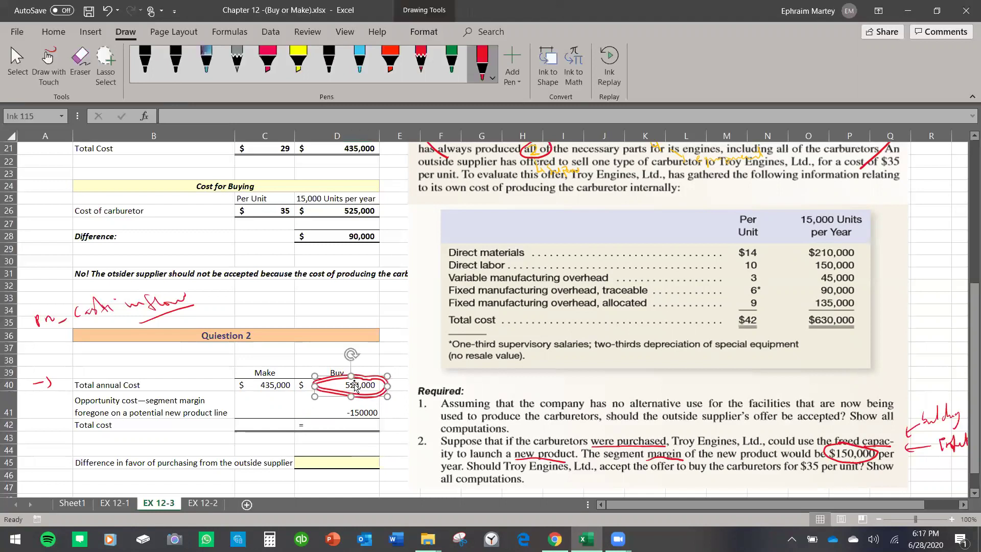
{"action": "key", "text": "Delete"}
{"action": "left_click", "coordinate": [355, 386]}
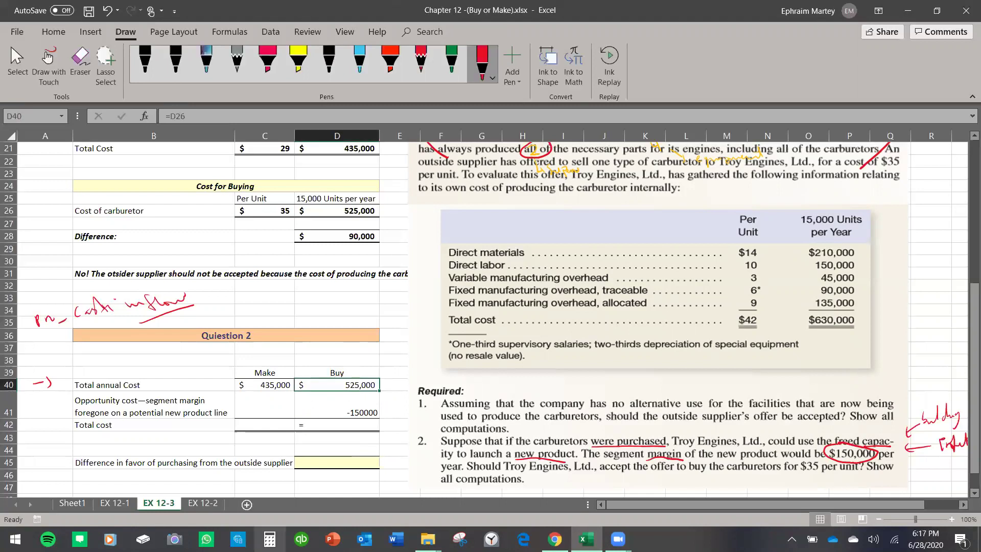
{"action": "double_click", "coordinate": [340, 426]}
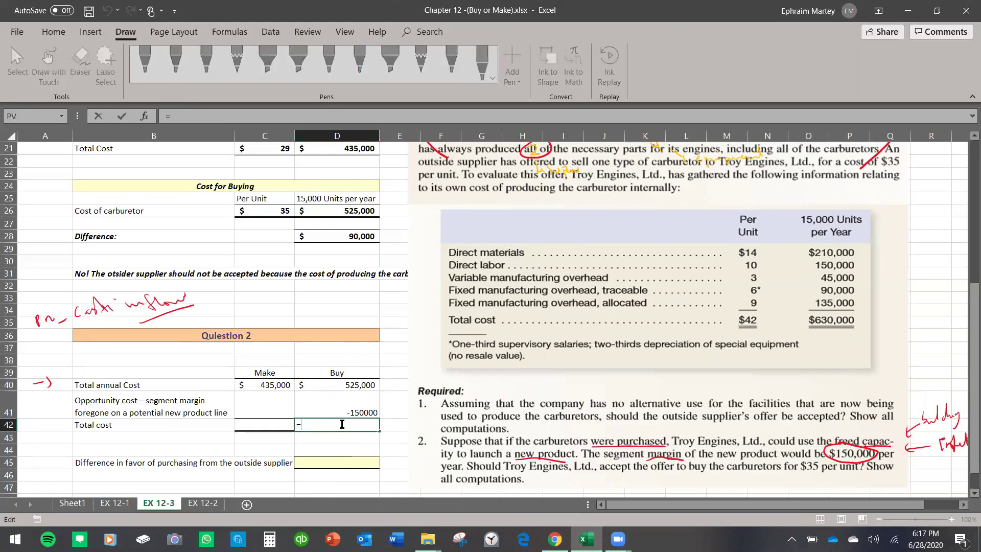
{"action": "left_click", "coordinate": [345, 386]}
{"action": "type", "text": "+"}
{"action": "left_click", "coordinate": [354, 412]}
{"action": "key", "text": "Return"}
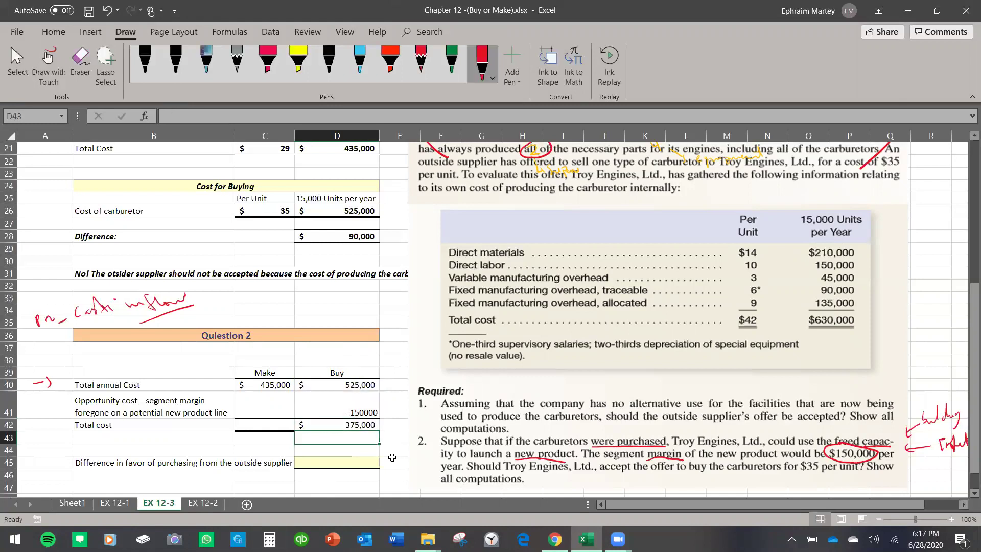
Set the Make total cost in C42 equal to the Make total annual cost in C40
{"action": "left_click", "coordinate": [272, 426]}
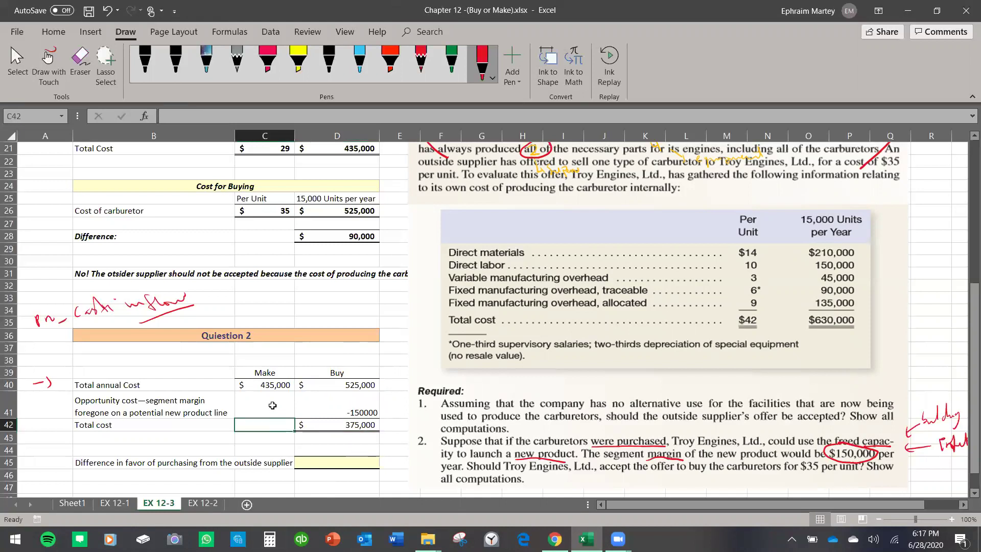
{"action": "type", "text": "="}
{"action": "left_click", "coordinate": [270, 388]}
{"action": "key", "text": "Return"}
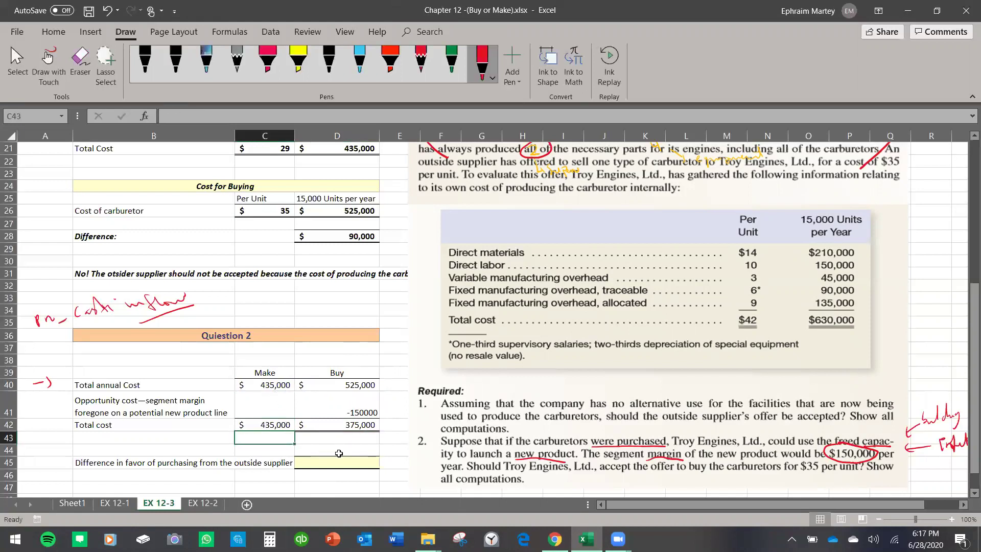
Calculate the difference in favor of purchasing in D45 with =C42-D42 and review the entries in D45 and D41
{"action": "left_click", "coordinate": [348, 457]}
{"action": "type", "text": "="}
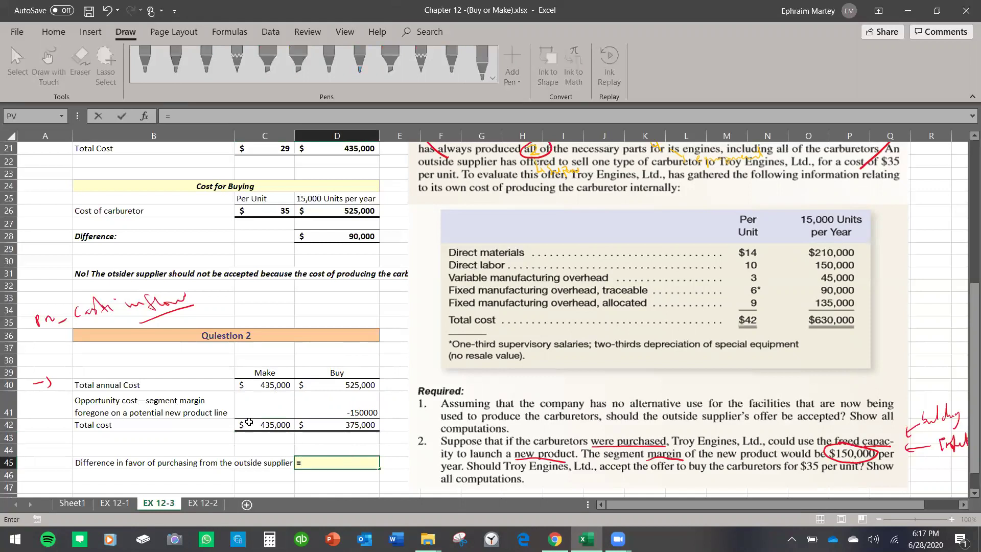
{"action": "left_click", "coordinate": [261, 425]}
{"action": "type", "text": "-"}
{"action": "left_click", "coordinate": [340, 425]}
{"action": "key", "text": "Return"}
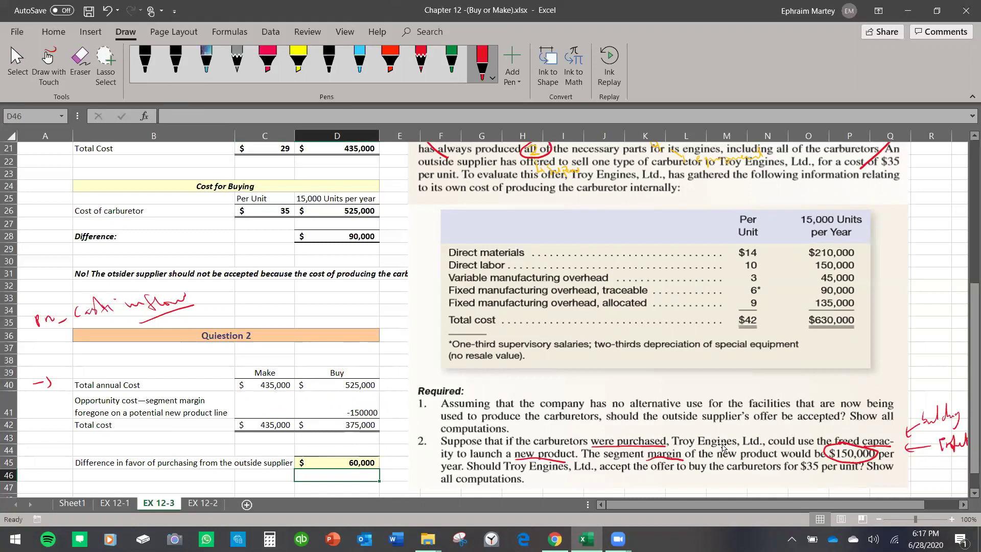
{"action": "left_click", "coordinate": [359, 464]}
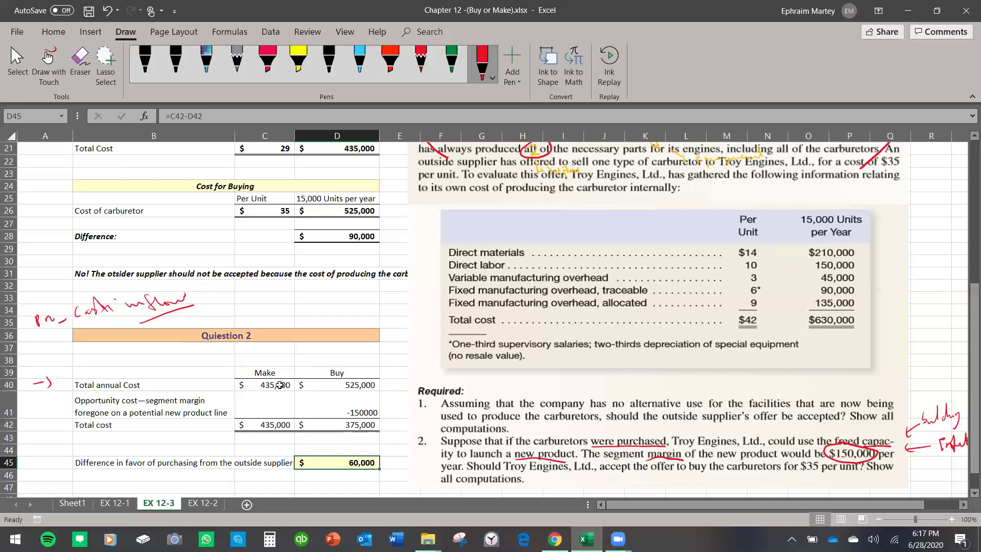
{"action": "left_click", "coordinate": [356, 413]}
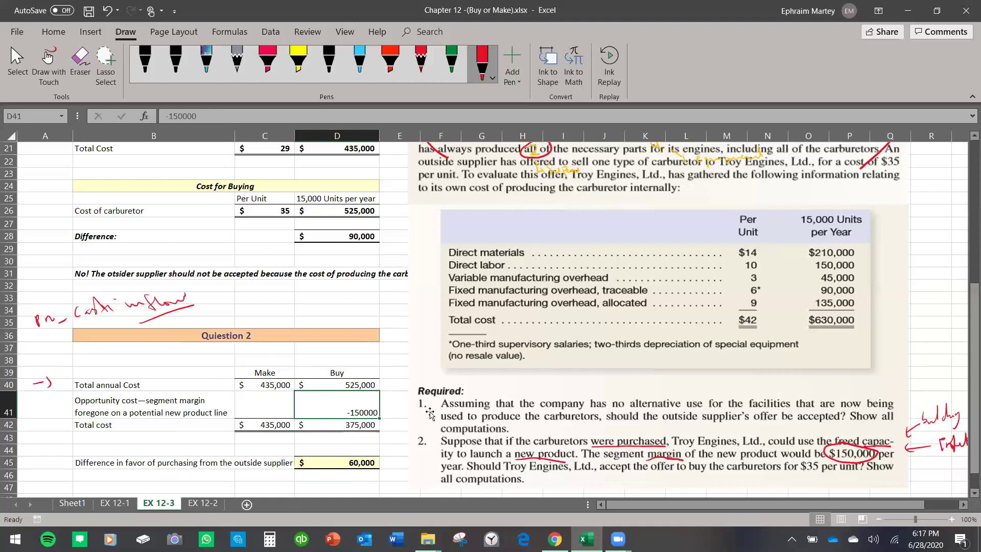
Draw a red tick above the Buy heading in Question 2 and short vertical red bars on both sides of that column
{"action": "left_click", "coordinate": [363, 387]}
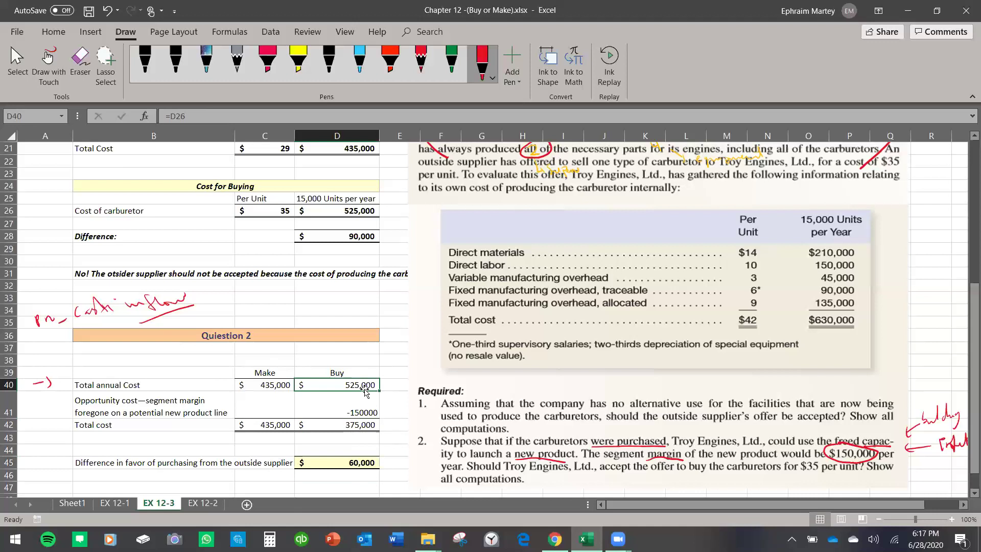
{"action": "left_click_drag", "start_coordinate": [337, 360], "coordinate": [352, 350]}
{"action": "left_click_drag", "start_coordinate": [295, 352], "coordinate": [297, 368]}
{"action": "left_click_drag", "start_coordinate": [379, 352], "coordinate": [378, 370]}
Copy the Make/Buy comparison in B39:D45 and paste the copy starting at B48
{"action": "scroll", "coordinate": [167, 369], "scroll_direction": "down", "scroll_amount": 1}
{"action": "left_click_drag", "start_coordinate": [102, 348], "coordinate": [367, 437]}
{"action": "key", "text": "ctrl+c"}
{"action": "scroll", "coordinate": [153, 388], "scroll_direction": "down", "scroll_amount": 3}
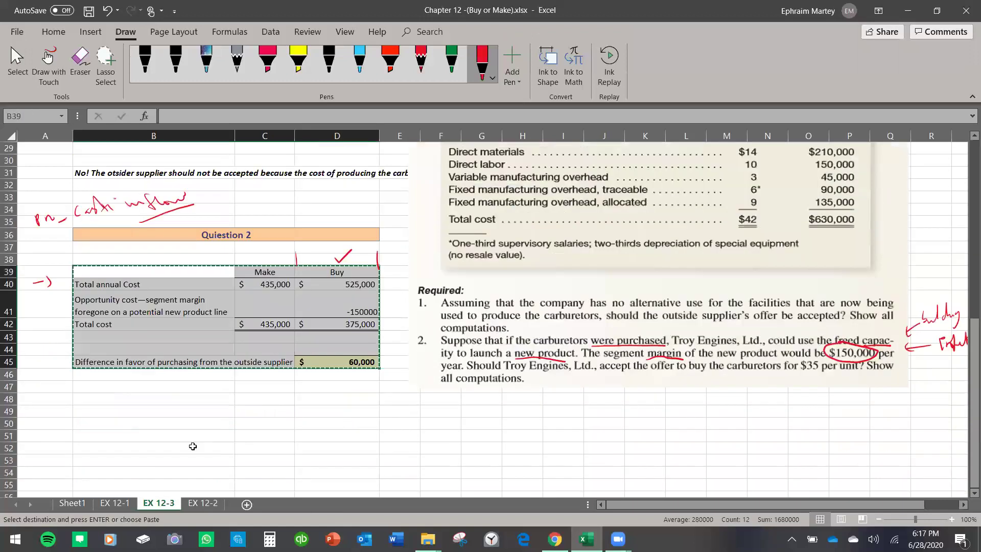
{"action": "left_click", "coordinate": [138, 374]}
{"action": "key", "text": "ctrl+v"}
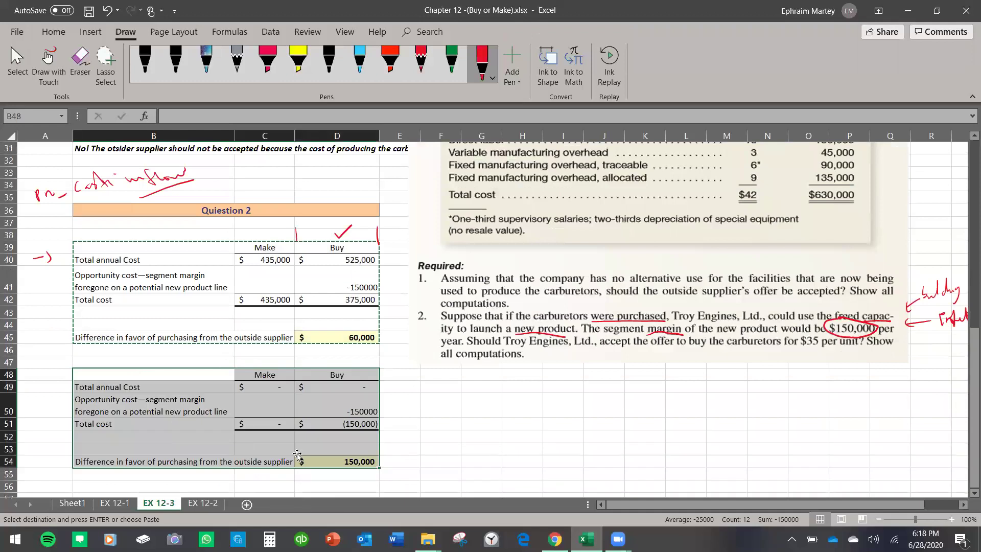
{"action": "left_click", "coordinate": [298, 451]}
Link the copied Make total annual cost in C49 to C40 and fill the formula across to D49
{"action": "left_click", "coordinate": [271, 385]}
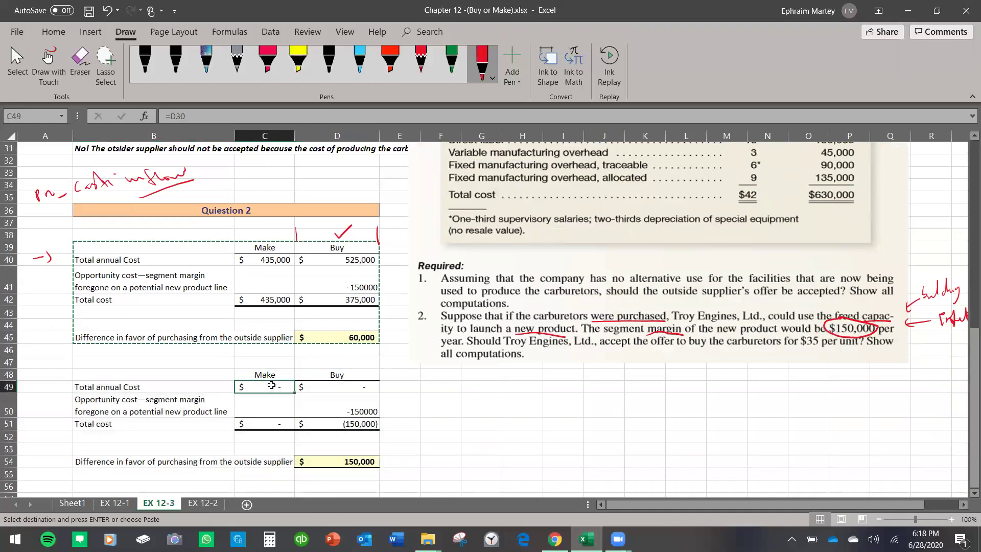
{"action": "type", "text": "="}
{"action": "left_click", "coordinate": [276, 261]}
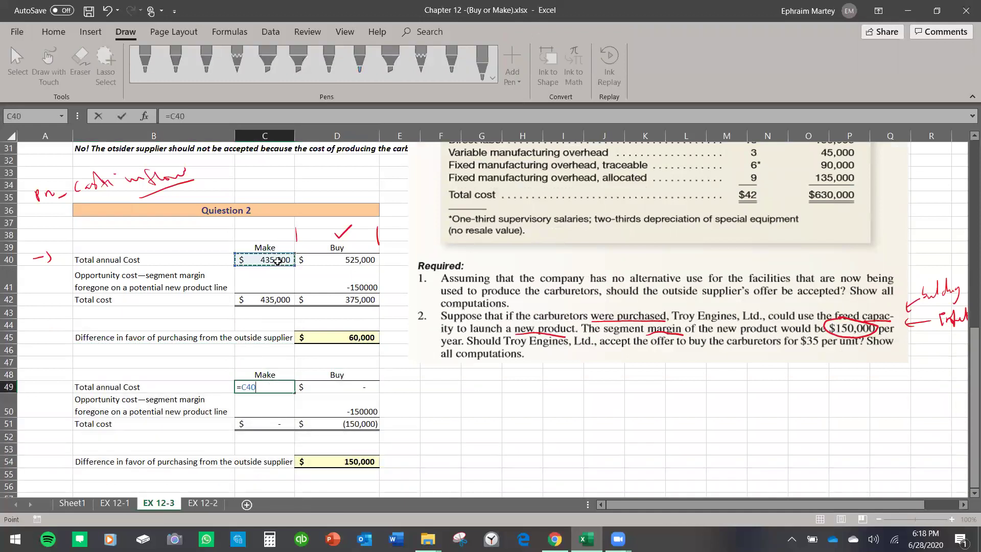
{"action": "key", "text": "Return"}
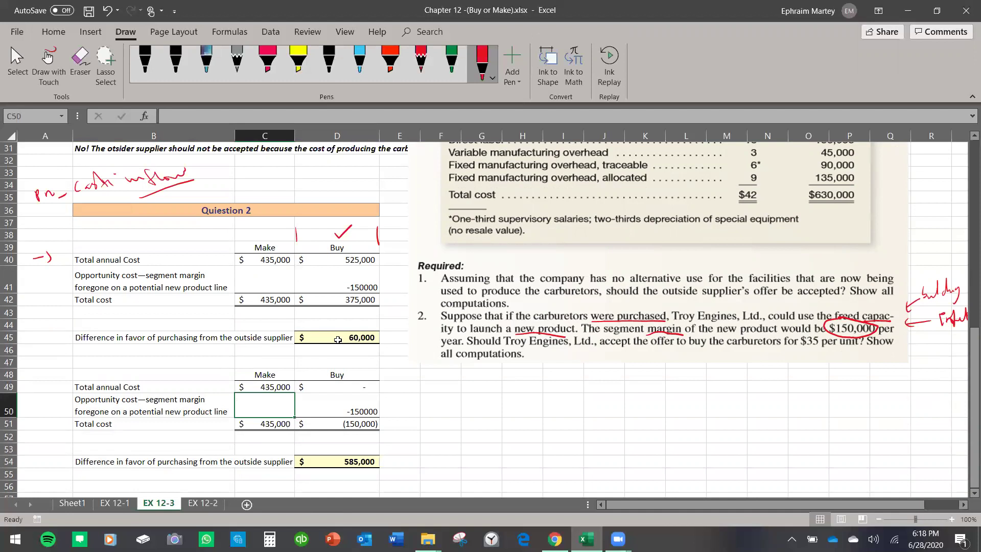
{"action": "left_click", "coordinate": [284, 384]}
{"action": "left_click_drag", "start_coordinate": [294, 392], "coordinate": [356, 392]}
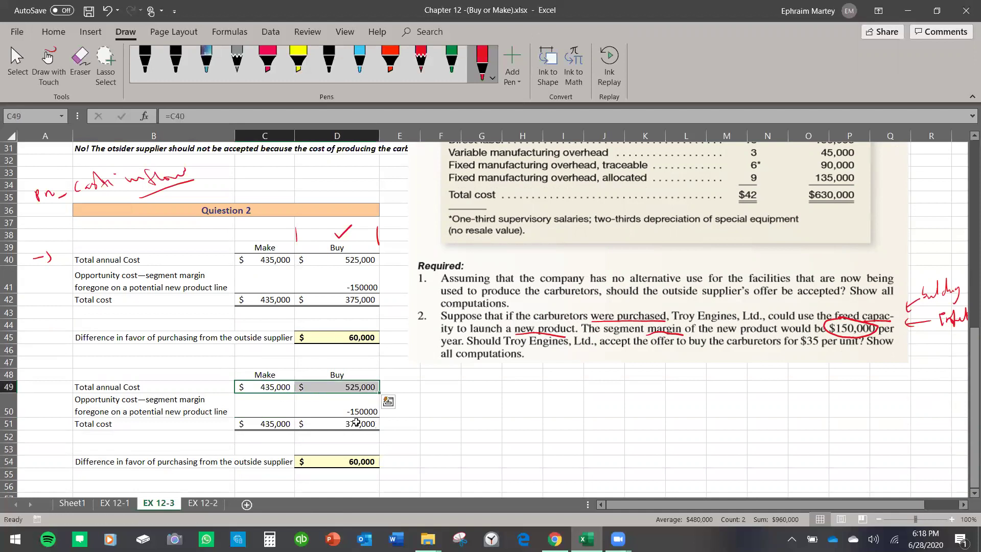
Clear the opportunity cost in D50, the total costs in C51 and D51, and the difference in D54
{"action": "left_click", "coordinate": [356, 422]}
{"action": "left_click", "coordinate": [360, 407]}
{"action": "key", "text": "Delete"}
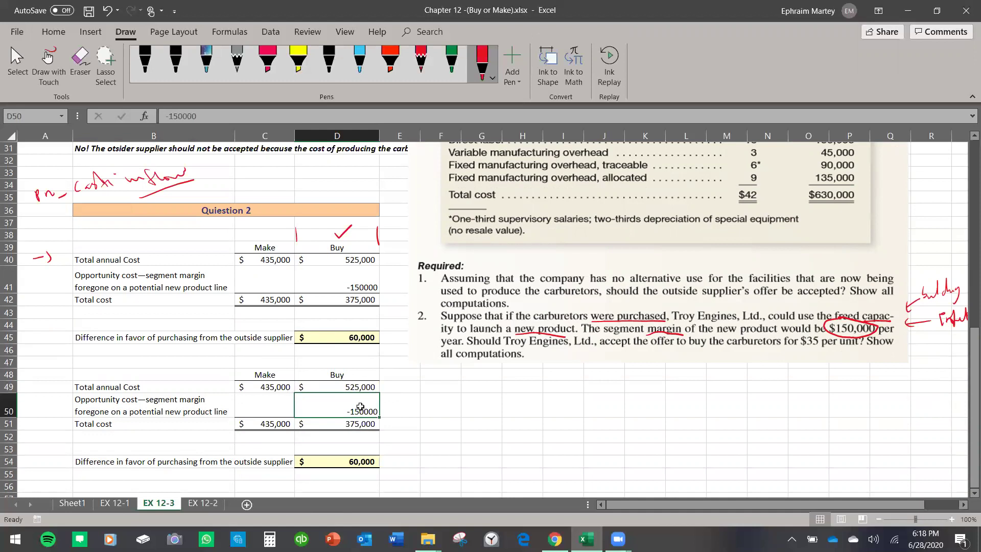
{"action": "left_click", "coordinate": [361, 422]}
{"action": "key", "text": "Delete"}
{"action": "left_click", "coordinate": [277, 423]}
{"action": "key", "text": "Delete"}
{"action": "left_click", "coordinate": [341, 460]}
{"action": "key", "text": "Delete"}
{"action": "left_click", "coordinate": [411, 437]}
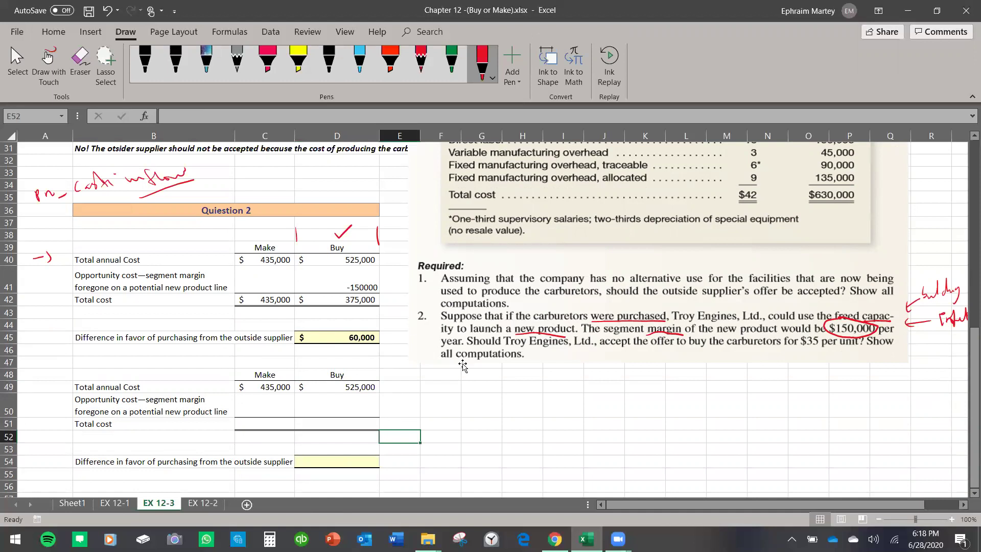
Draw a curved red arrow from D41 to D40, mark the results in D42 and D45, and bracket the copied table's Make heading
{"action": "left_click_drag", "start_coordinate": [296, 240], "coordinate": [297, 250]}
{"action": "mouse_move", "coordinate": [388, 258]}
{"action": "left_mouse_down"}
{"action": "mouse_move", "coordinate": [390, 284]}
{"action": "mouse_move", "coordinate": [380, 256]}
{"action": "left_mouse_up"}
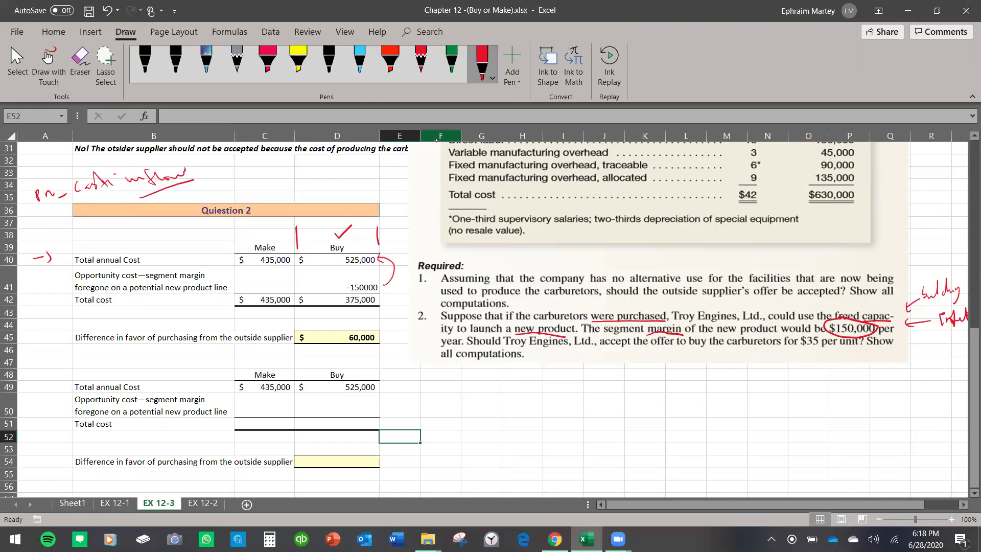
{"action": "left_click_drag", "start_coordinate": [395, 298], "coordinate": [397, 332]}
{"action": "left_click_drag", "start_coordinate": [235, 368], "coordinate": [235, 380]}
{"action": "left_click_drag", "start_coordinate": [295, 359], "coordinate": [297, 378]}
Handwrite in red "150,000 ← Opportunity cost/" plus its alternative term below the problem text, underline the amount and tick the copied Make heading
{"action": "left_click_drag", "start_coordinate": [497, 399], "coordinate": [507, 407]}
{"action": "left_click_drag", "start_coordinate": [529, 387], "coordinate": [527, 399]}
{"action": "mouse_move", "coordinate": [552, 393]}
{"action": "left_mouse_down"}
{"action": "mouse_move", "coordinate": [603, 387]}
{"action": "mouse_move", "coordinate": [582, 395]}
{"action": "mouse_move", "coordinate": [582, 384]}
{"action": "left_mouse_up"}
{"action": "left_click_drag", "start_coordinate": [663, 387], "coordinate": [643, 389]}
{"action": "mouse_move", "coordinate": [654, 384]}
{"action": "left_mouse_down"}
{"action": "mouse_move", "coordinate": [655, 393]}
{"action": "mouse_move", "coordinate": [699, 385]}
{"action": "mouse_move", "coordinate": [725, 397]}
{"action": "mouse_move", "coordinate": [722, 407]}
{"action": "left_mouse_up"}
{"action": "mouse_move", "coordinate": [731, 389]}
{"action": "left_mouse_down"}
{"action": "mouse_move", "coordinate": [742, 403]}
{"action": "mouse_move", "coordinate": [767, 382]}
{"action": "left_mouse_up"}
{"action": "mouse_move", "coordinate": [775, 374]}
{"action": "left_mouse_down"}
{"action": "mouse_move", "coordinate": [776, 393]}
{"action": "mouse_move", "coordinate": [840, 383]}
{"action": "left_mouse_up"}
{"action": "mouse_move", "coordinate": [824, 372]}
{"action": "left_mouse_down"}
{"action": "mouse_move", "coordinate": [836, 404]}
{"action": "mouse_move", "coordinate": [843, 392]}
{"action": "mouse_move", "coordinate": [889, 382]}
{"action": "left_mouse_up"}
{"action": "mouse_move", "coordinate": [902, 382]}
{"action": "left_mouse_down"}
{"action": "mouse_move", "coordinate": [896, 391]}
{"action": "mouse_move", "coordinate": [907, 392]}
{"action": "left_mouse_up"}
{"action": "left_click_drag", "start_coordinate": [899, 383], "coordinate": [914, 381]}
{"action": "mouse_move", "coordinate": [926, 367]}
{"action": "left_mouse_down"}
{"action": "mouse_move", "coordinate": [918, 399]}
{"action": "mouse_move", "coordinate": [934, 389]}
{"action": "left_mouse_up"}
{"action": "left_click_drag", "start_coordinate": [936, 389], "coordinate": [966, 390]}
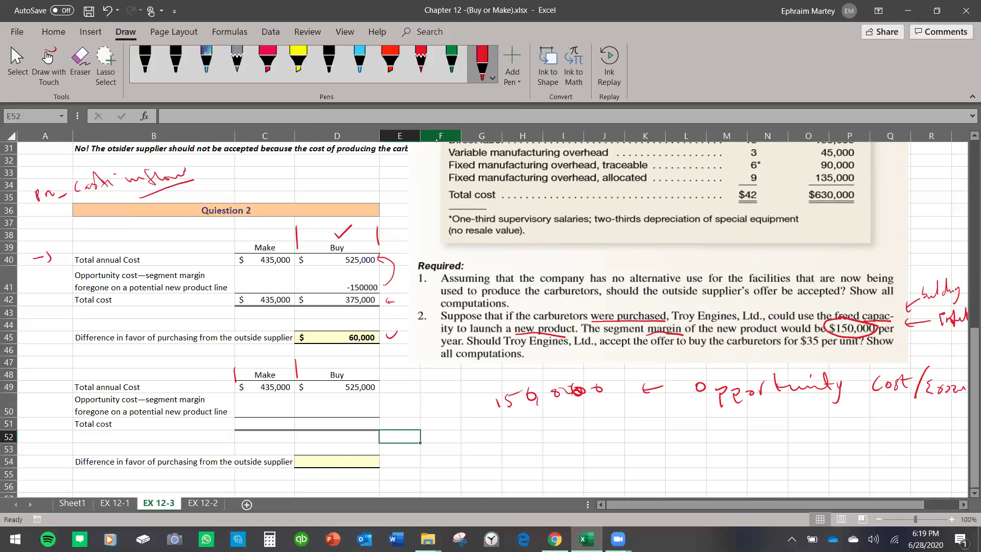
{"action": "mouse_move", "coordinate": [248, 361]}
{"action": "left_mouse_down"}
{"action": "mouse_move", "coordinate": [254, 369]}
{"action": "mouse_move", "coordinate": [263, 352]}
{"action": "left_mouse_up"}
{"action": "left_click_drag", "start_coordinate": [496, 438], "coordinate": [608, 397]}
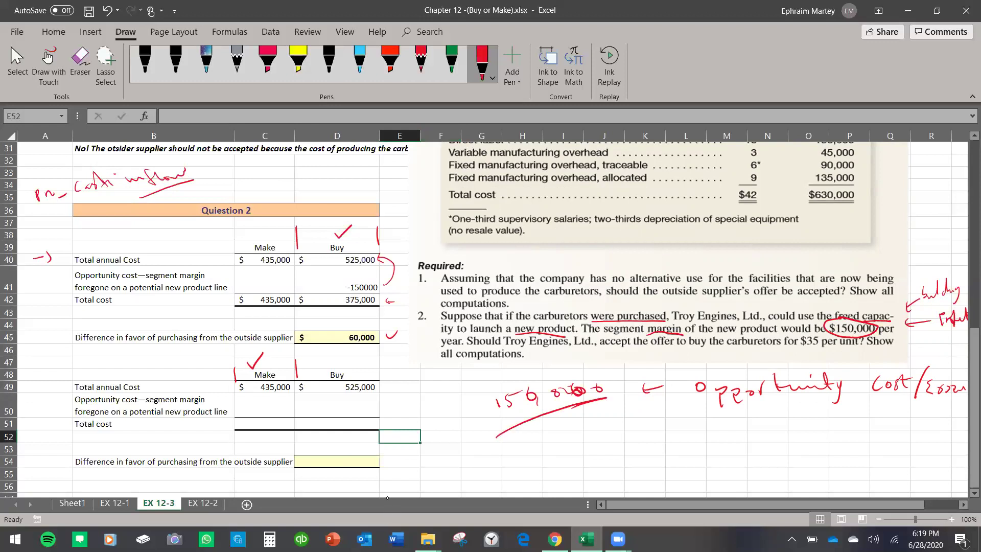
Enter 150000 as the Make opportunity cost in C50 and calculate the Make total cost in C51 with =C49+C50
{"action": "left_click", "coordinate": [274, 409]}
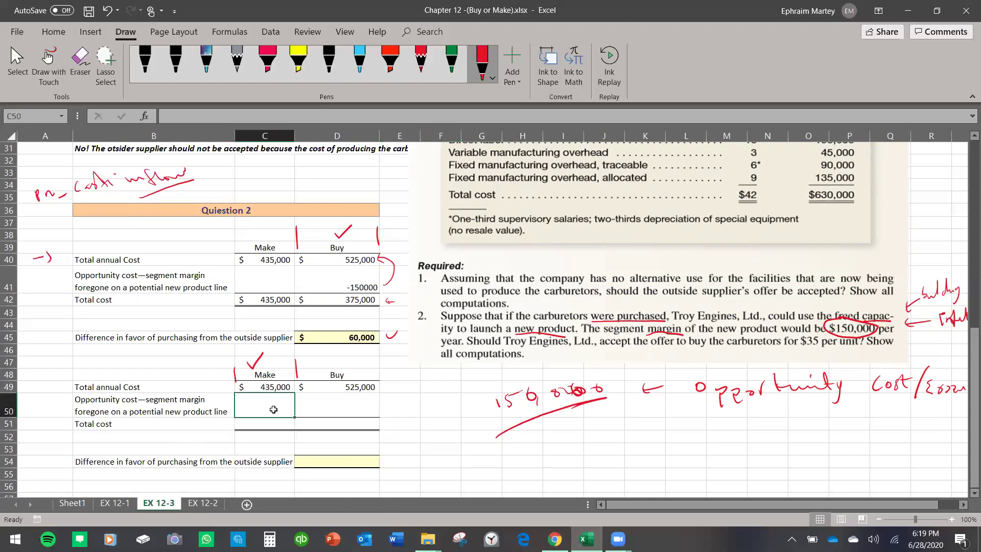
{"action": "type", "text": "150000"}
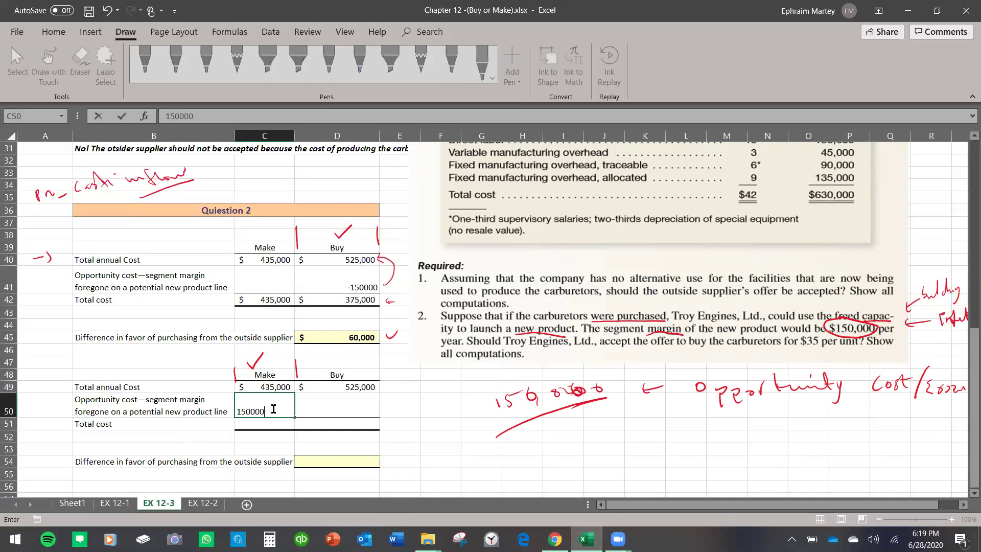
{"action": "key", "text": "Return"}
{"action": "type", "text": "="}
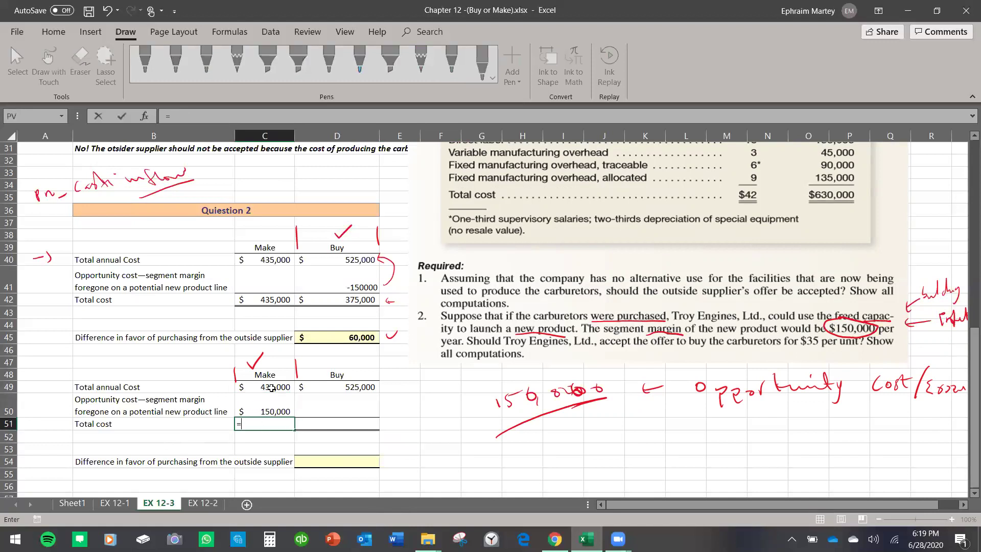
{"action": "left_click", "coordinate": [268, 387]}
{"action": "type", "text": "+"}
{"action": "left_click", "coordinate": [272, 402]}
{"action": "key", "text": "Return"}
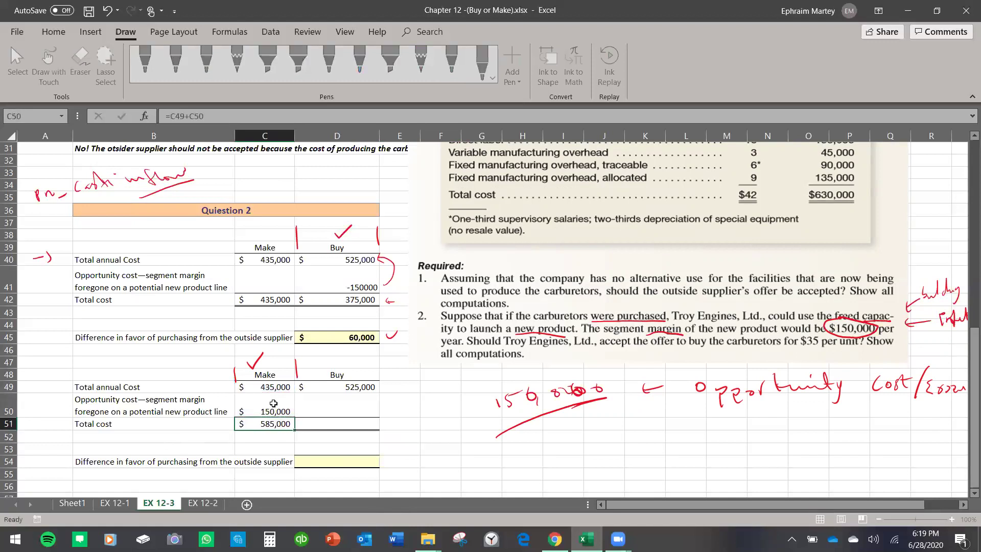
Set the Buy total cost in D51 equal to the Buy total annual cost in D49
{"action": "left_click", "coordinate": [327, 425]}
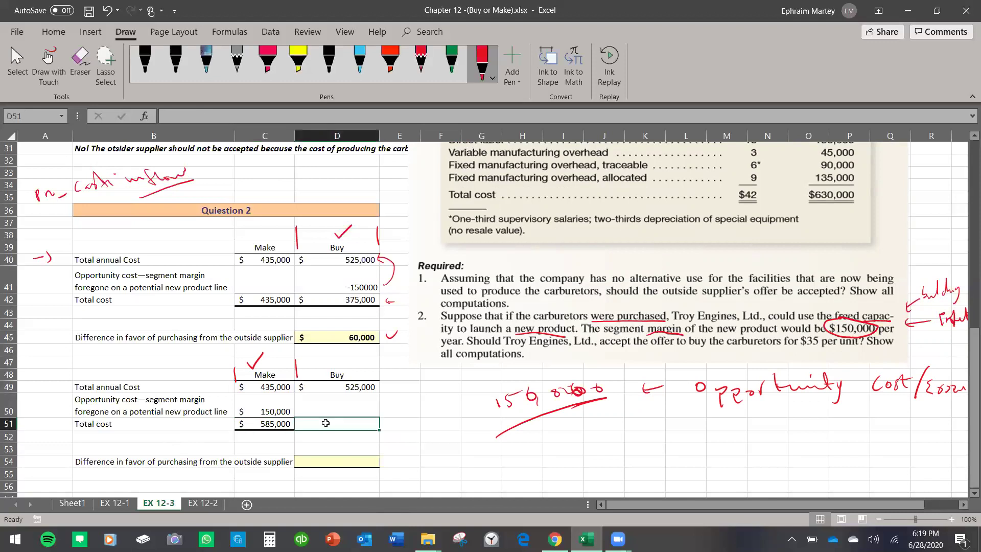
{"action": "type", "text": "="}
{"action": "left_click", "coordinate": [345, 388]}
{"action": "key", "text": "Return"}
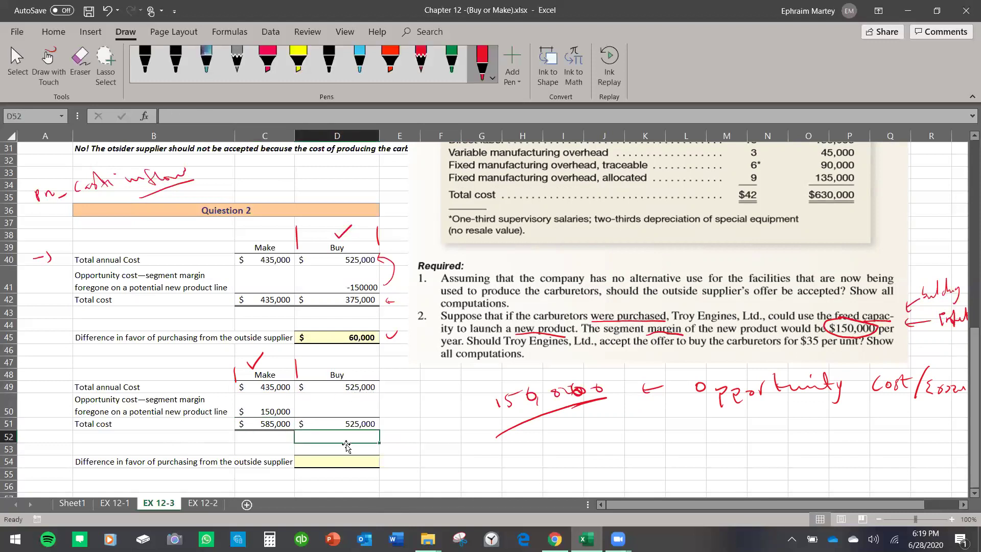
Calculate the difference in favor of purchasing in D54 with =C51-D51
{"action": "left_click", "coordinate": [351, 460]}
{"action": "type", "text": "="}
{"action": "left_click", "coordinate": [283, 423]}
{"action": "type", "text": "-"}
{"action": "left_click", "coordinate": [339, 425]}
{"action": "key", "text": "Return"}
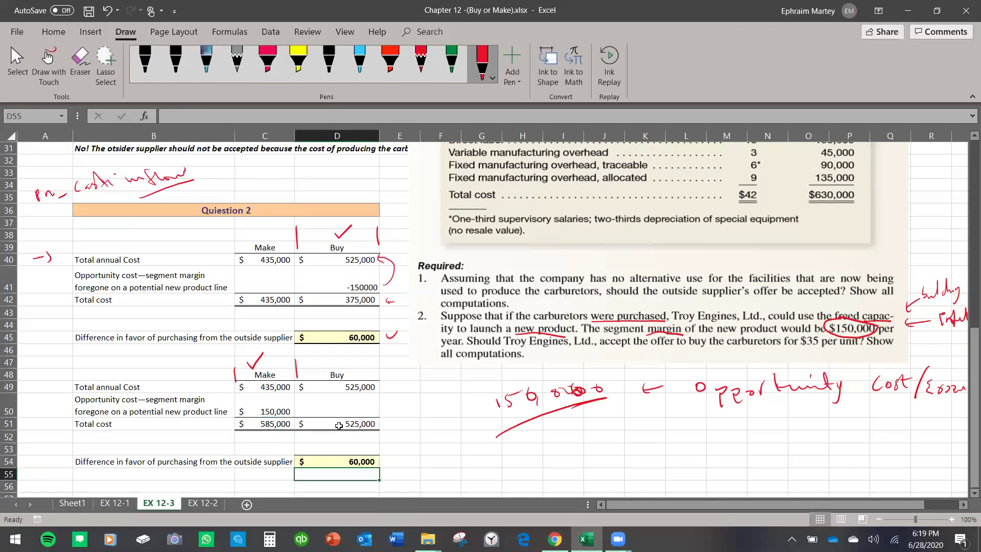
{"action": "left_click", "coordinate": [445, 474]}
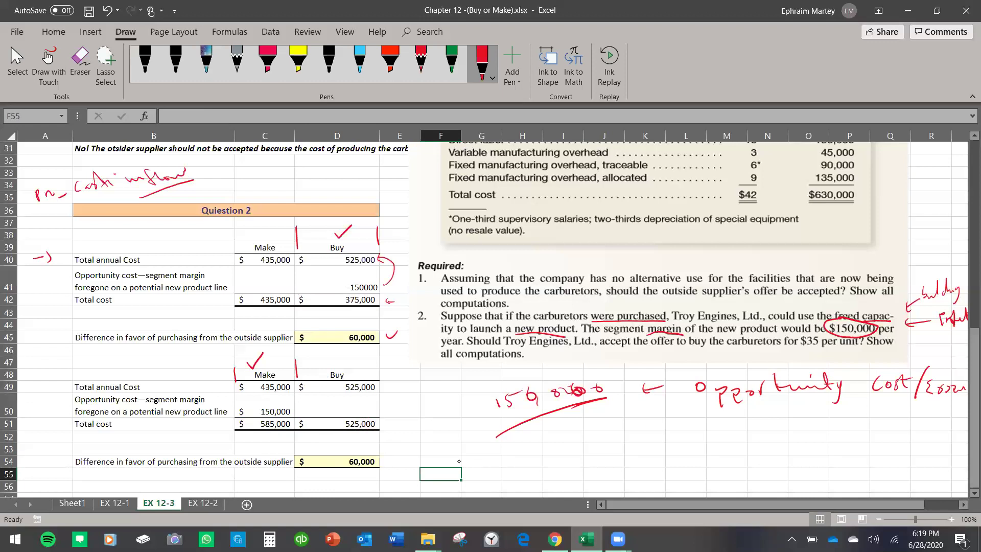
Retrace the zeros of the handwritten 150,000 in red and underline "has no alternative use for the facilities" in requirement 1
{"action": "left_click_drag", "start_coordinate": [564, 394], "coordinate": [604, 383]}
{"action": "left_click", "coordinate": [343, 464]}
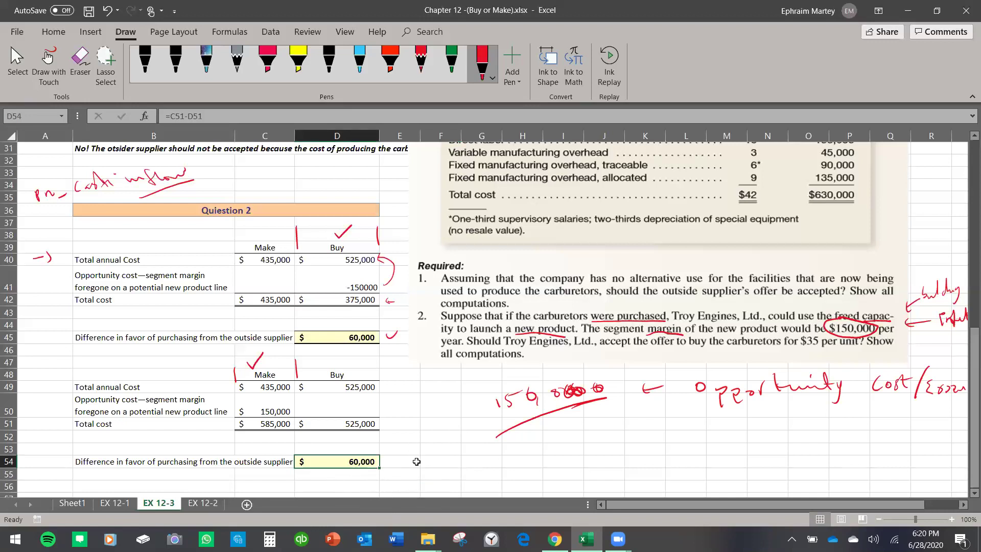
{"action": "scroll", "coordinate": [417, 461], "scroll_direction": "up", "scroll_amount": 5}
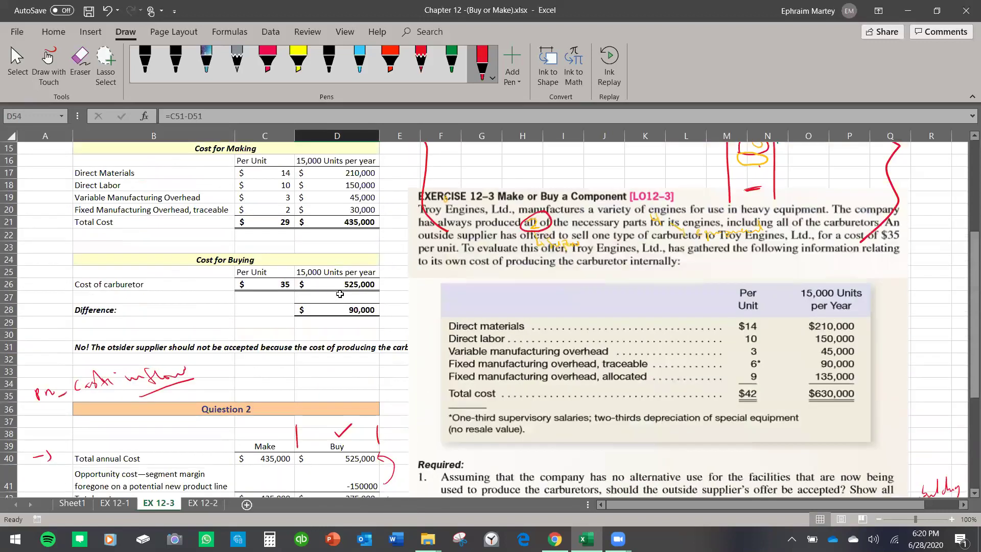
{"action": "scroll", "coordinate": [351, 301], "scroll_direction": "down", "scroll_amount": 4}
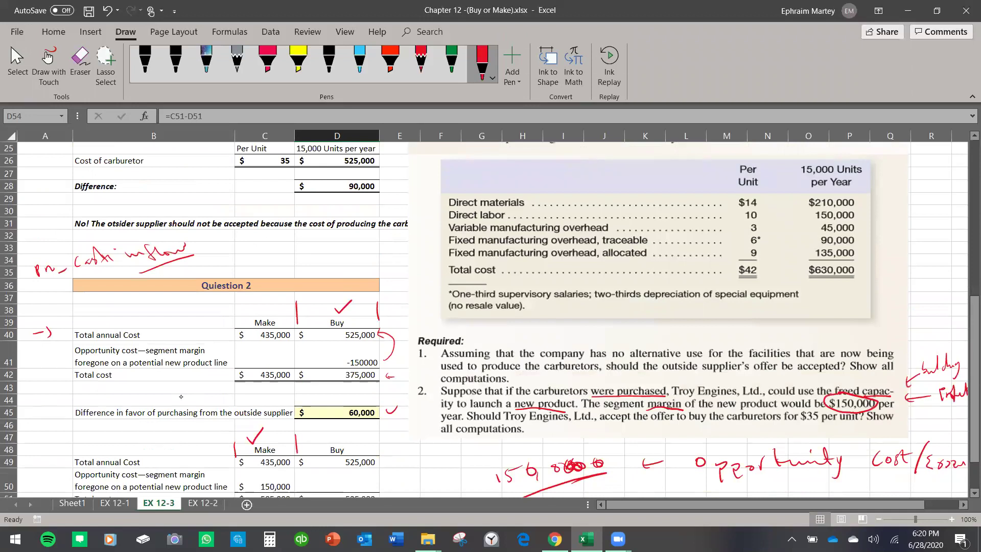
{"action": "left_click_drag", "start_coordinate": [591, 358], "coordinate": [791, 360]}
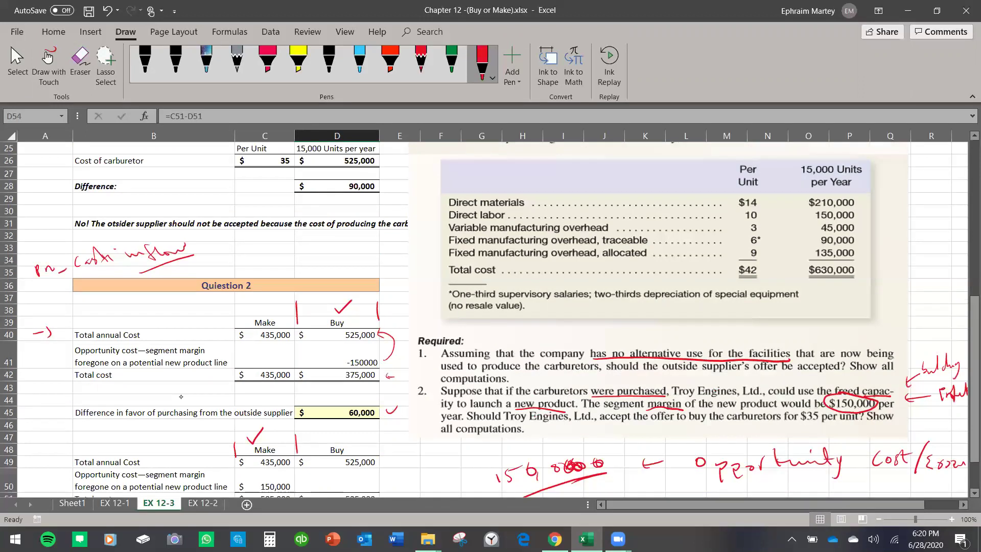
{"action": "scroll", "coordinate": [491, 334], "scroll_direction": "down", "scroll_amount": 2}
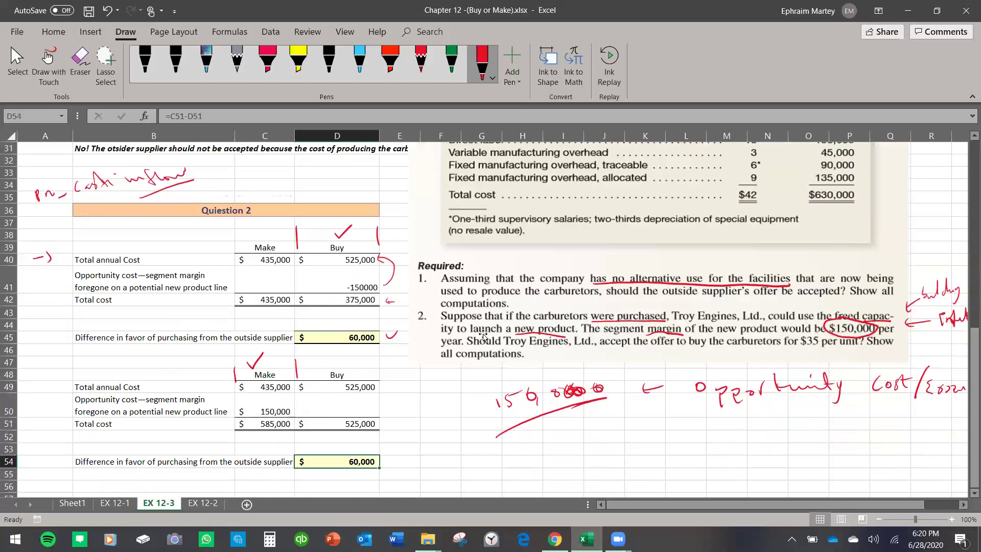
{"action": "scroll", "coordinate": [484, 335], "scroll_direction": "down", "scroll_amount": 1}
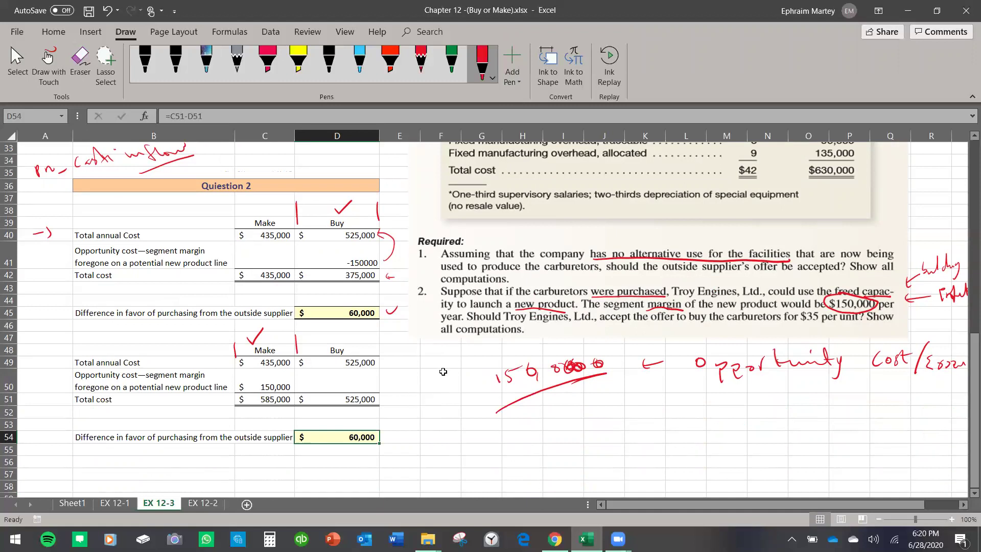
Open the EX 12-2 sheet and circle requirement 2's number in red
{"action": "left_click", "coordinate": [197, 506]}
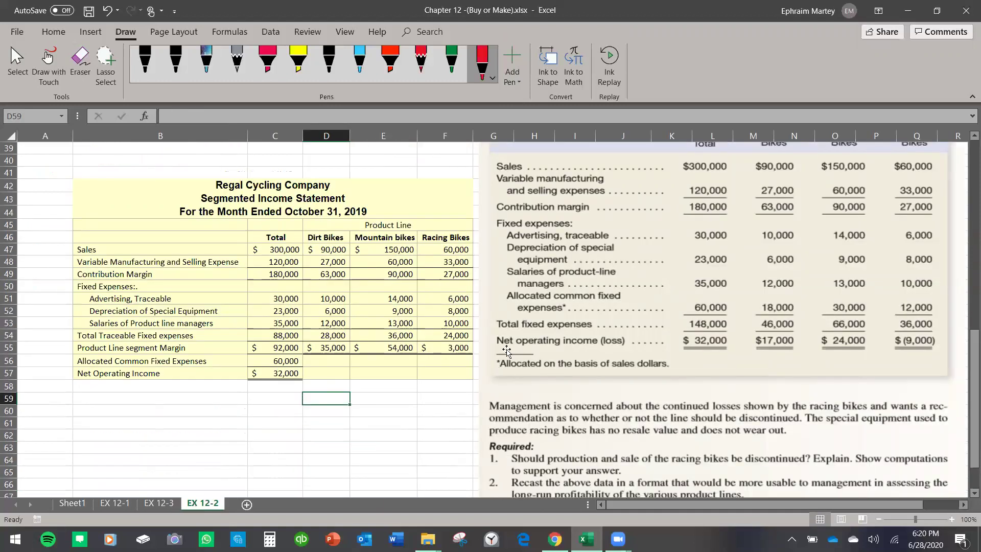
{"action": "scroll", "coordinate": [528, 378], "scroll_direction": "up", "scroll_amount": 1}
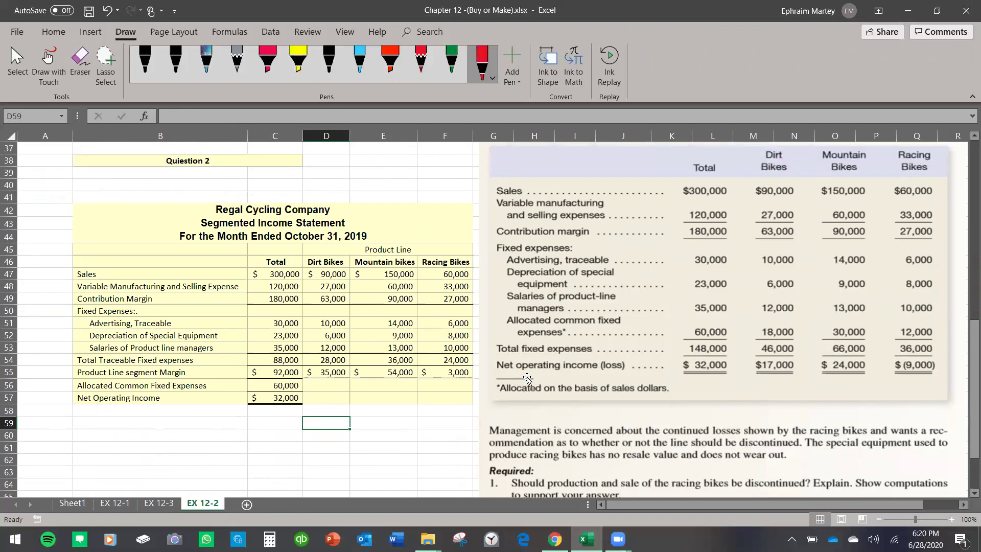
{"action": "scroll", "coordinate": [528, 378], "scroll_direction": "down", "scroll_amount": 1}
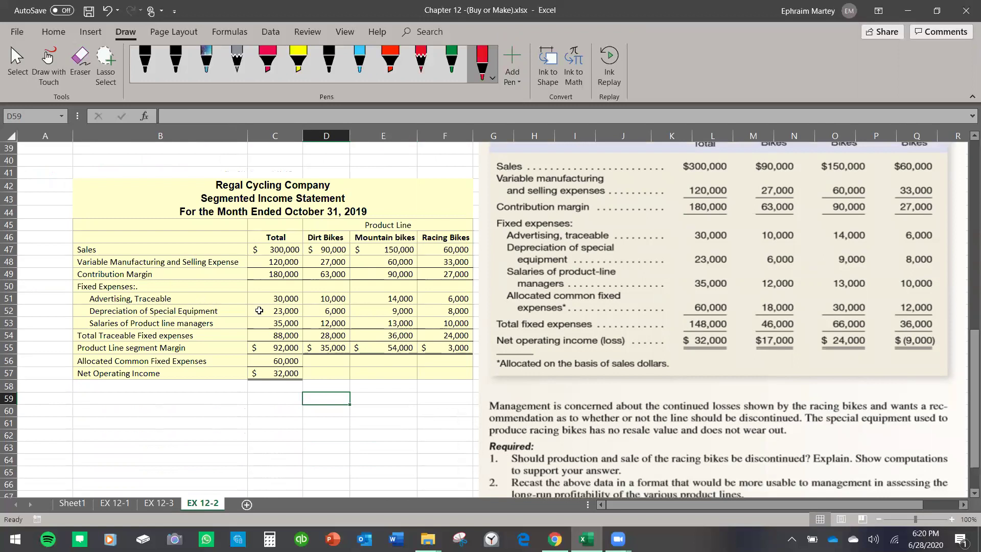
{"action": "scroll", "coordinate": [626, 422], "scroll_direction": "down", "scroll_amount": 1}
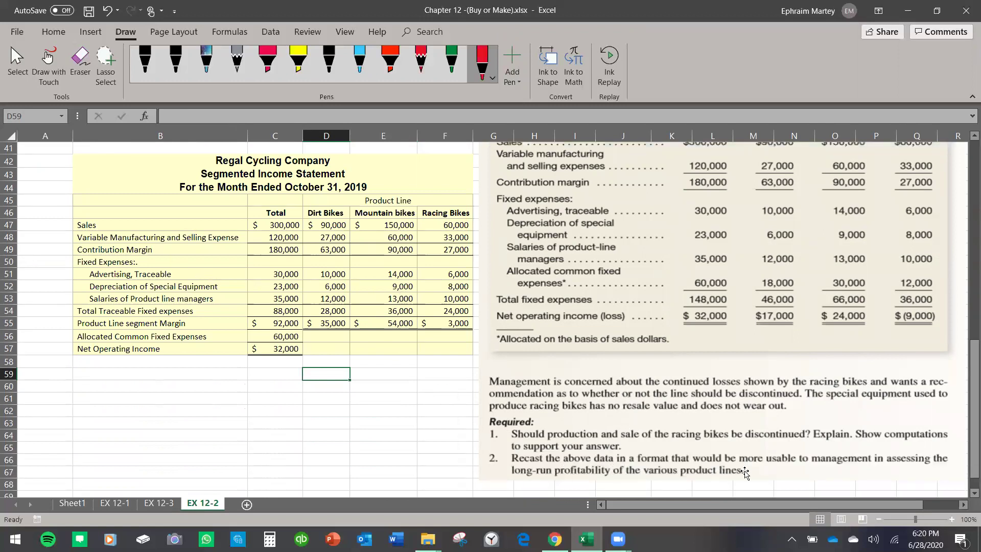
{"action": "left_click_drag", "start_coordinate": [483, 462], "coordinate": [490, 453]}
{"action": "left_click", "coordinate": [285, 418]}
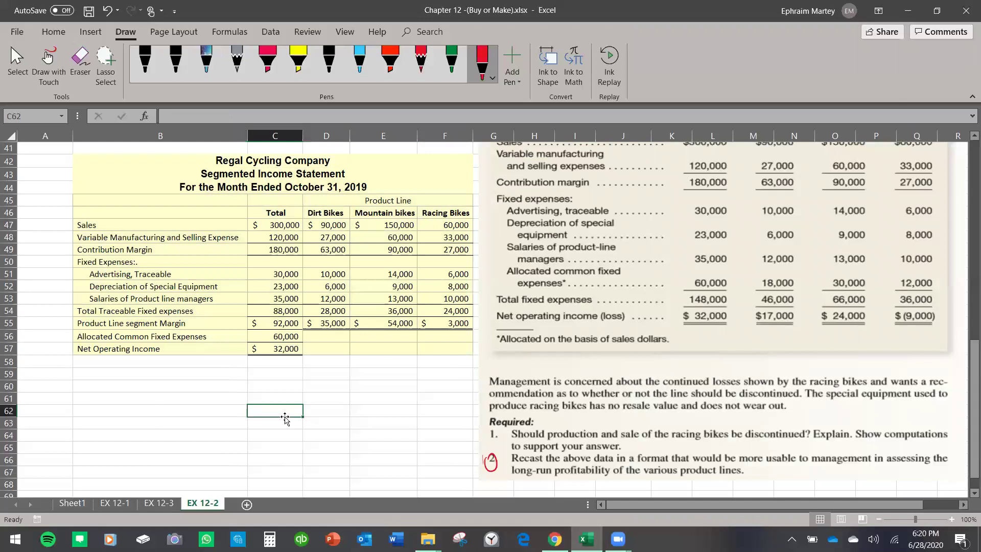